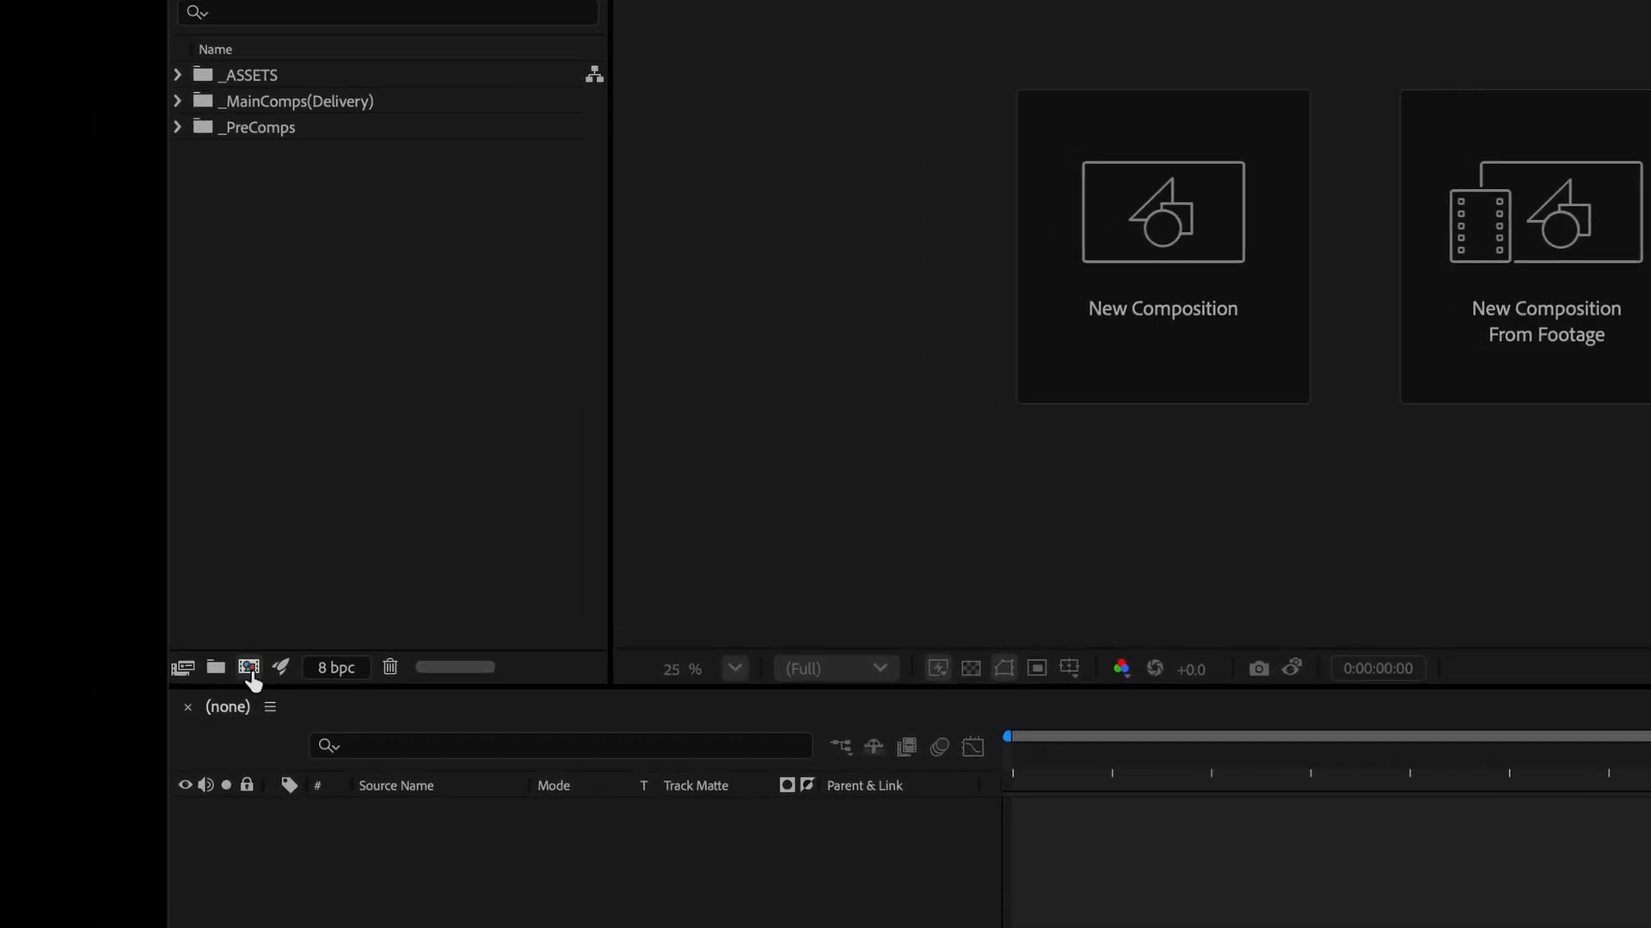
Create a new composition named art using the Social Media Square 1080x1080, 30 fps preset.
left_click(249, 668)
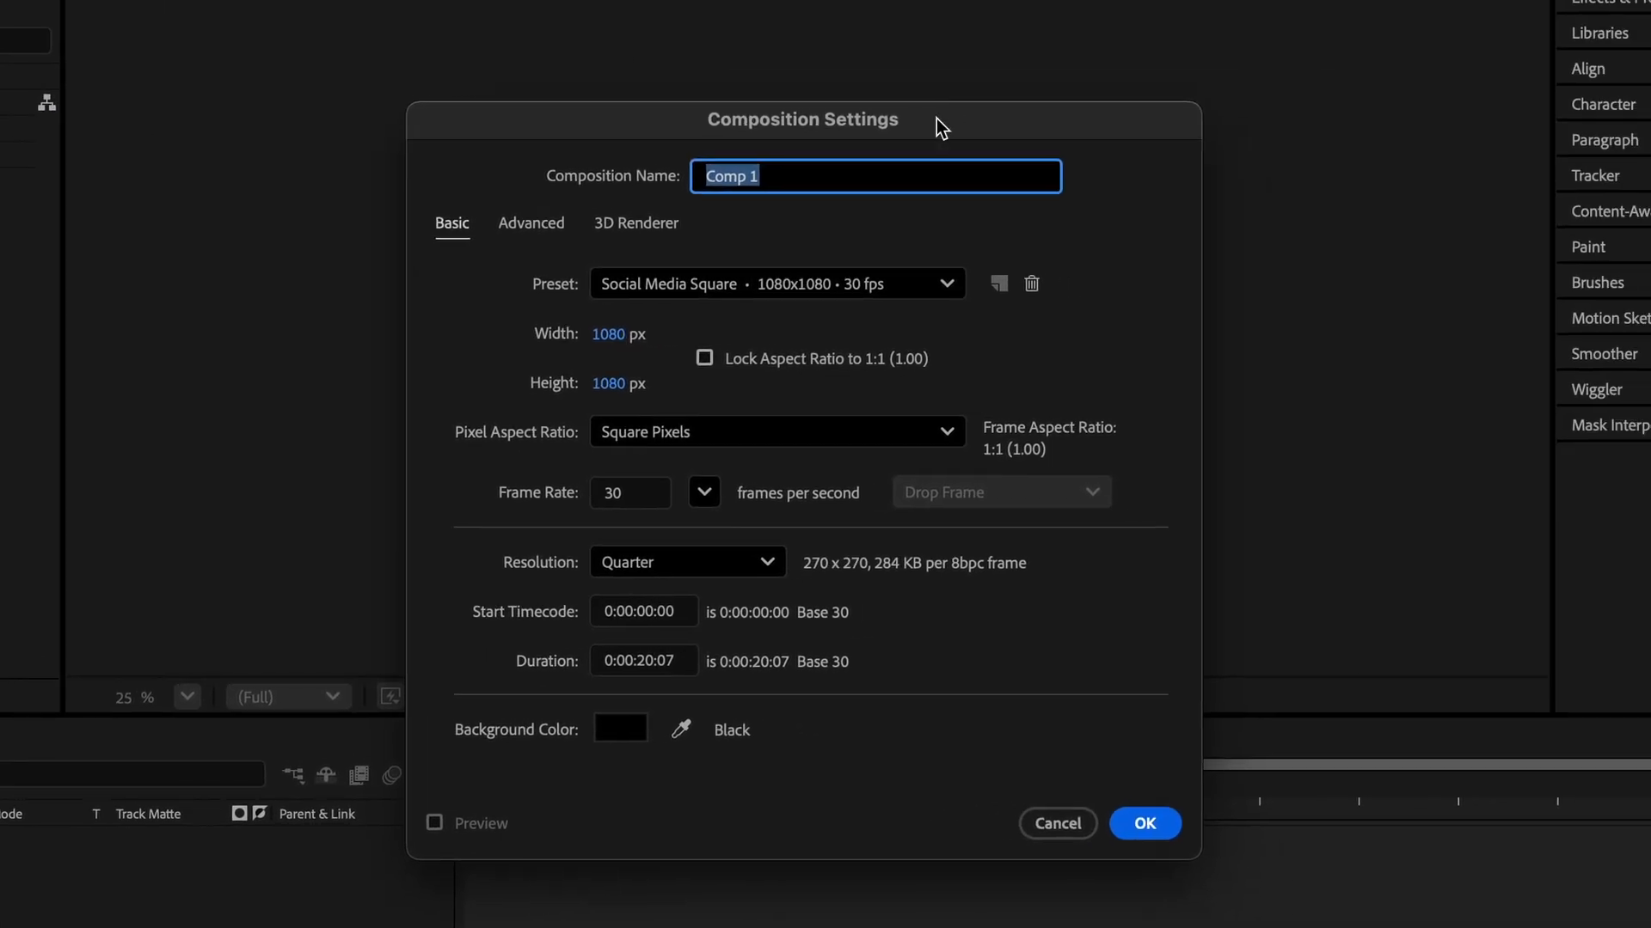
type("art")
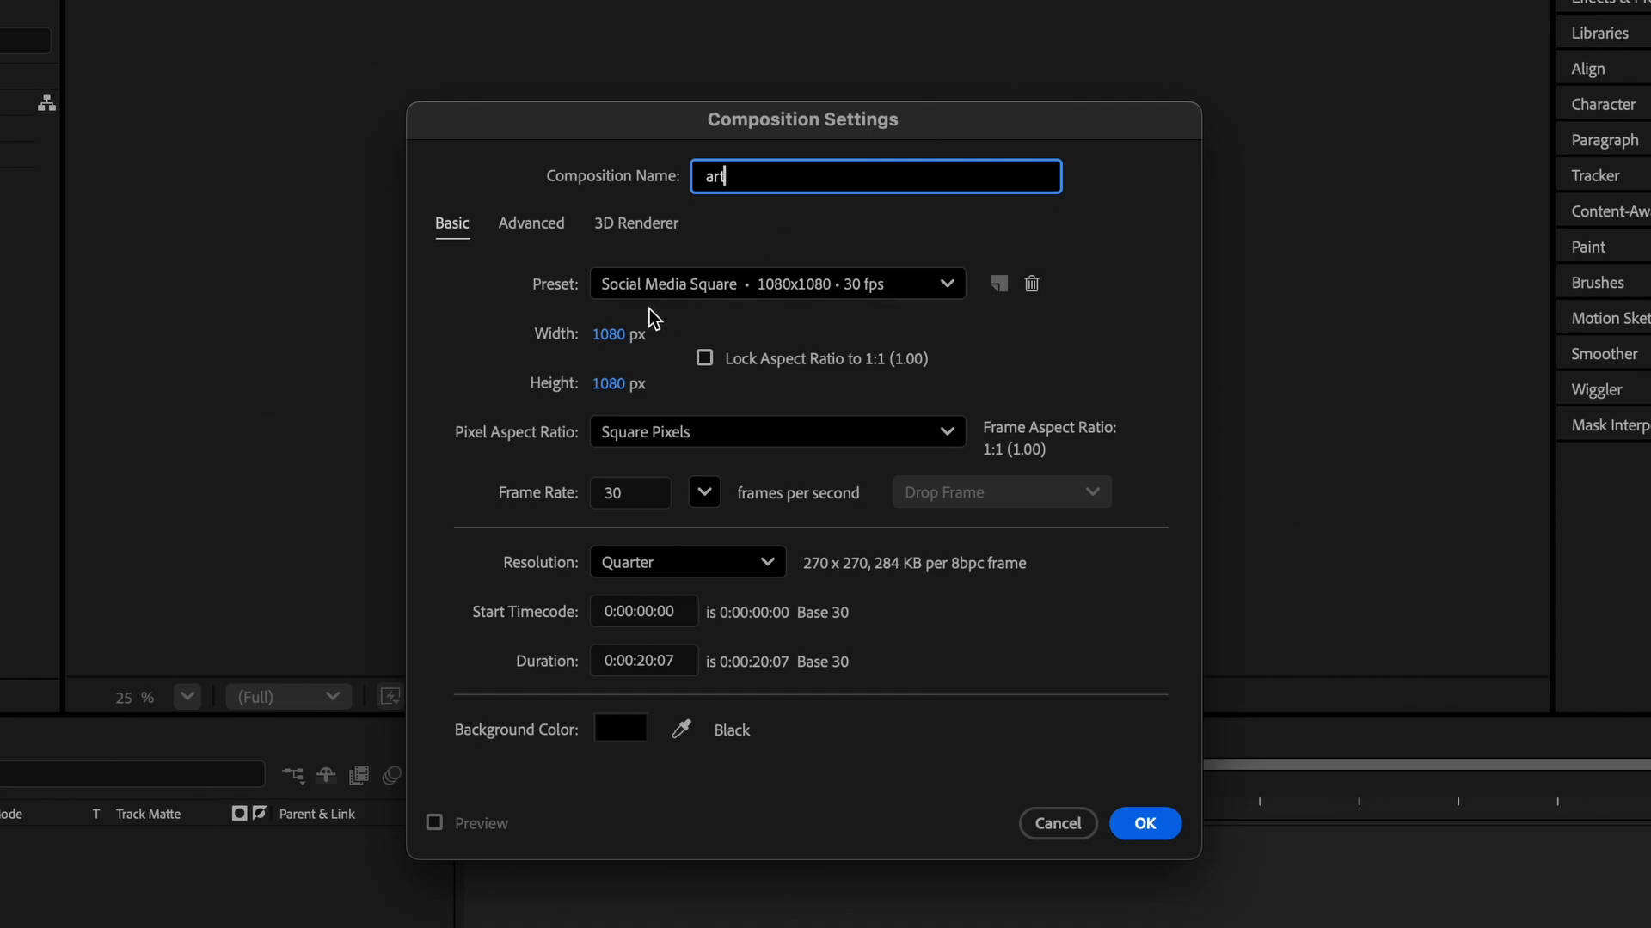
left_click(772, 292)
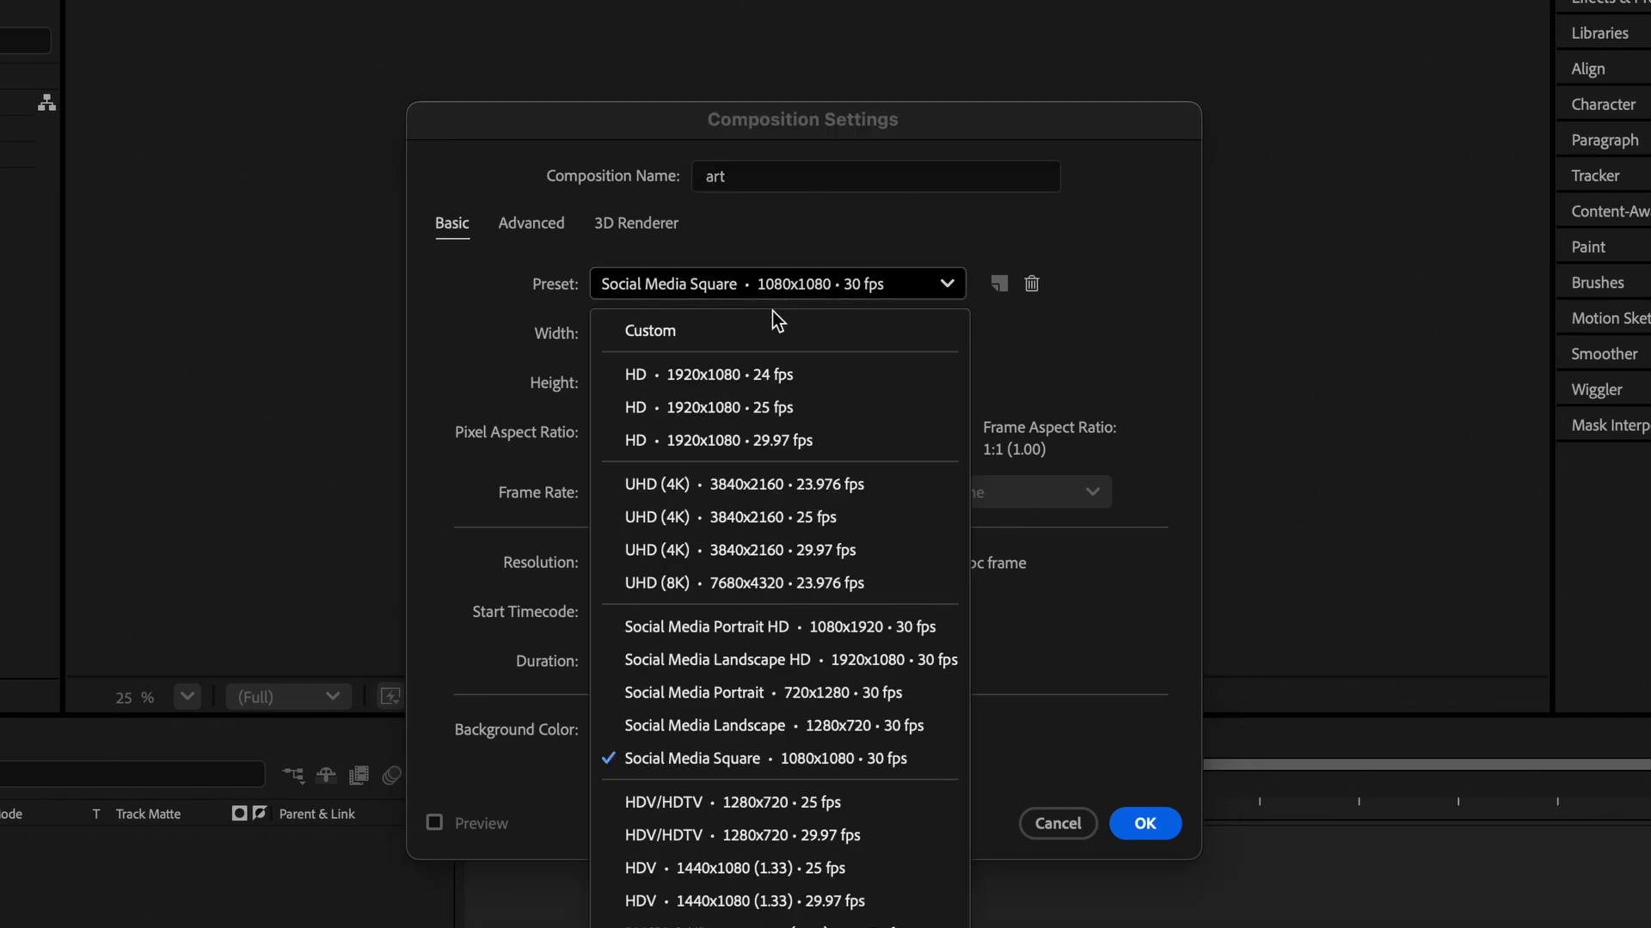
left_click(767, 760)
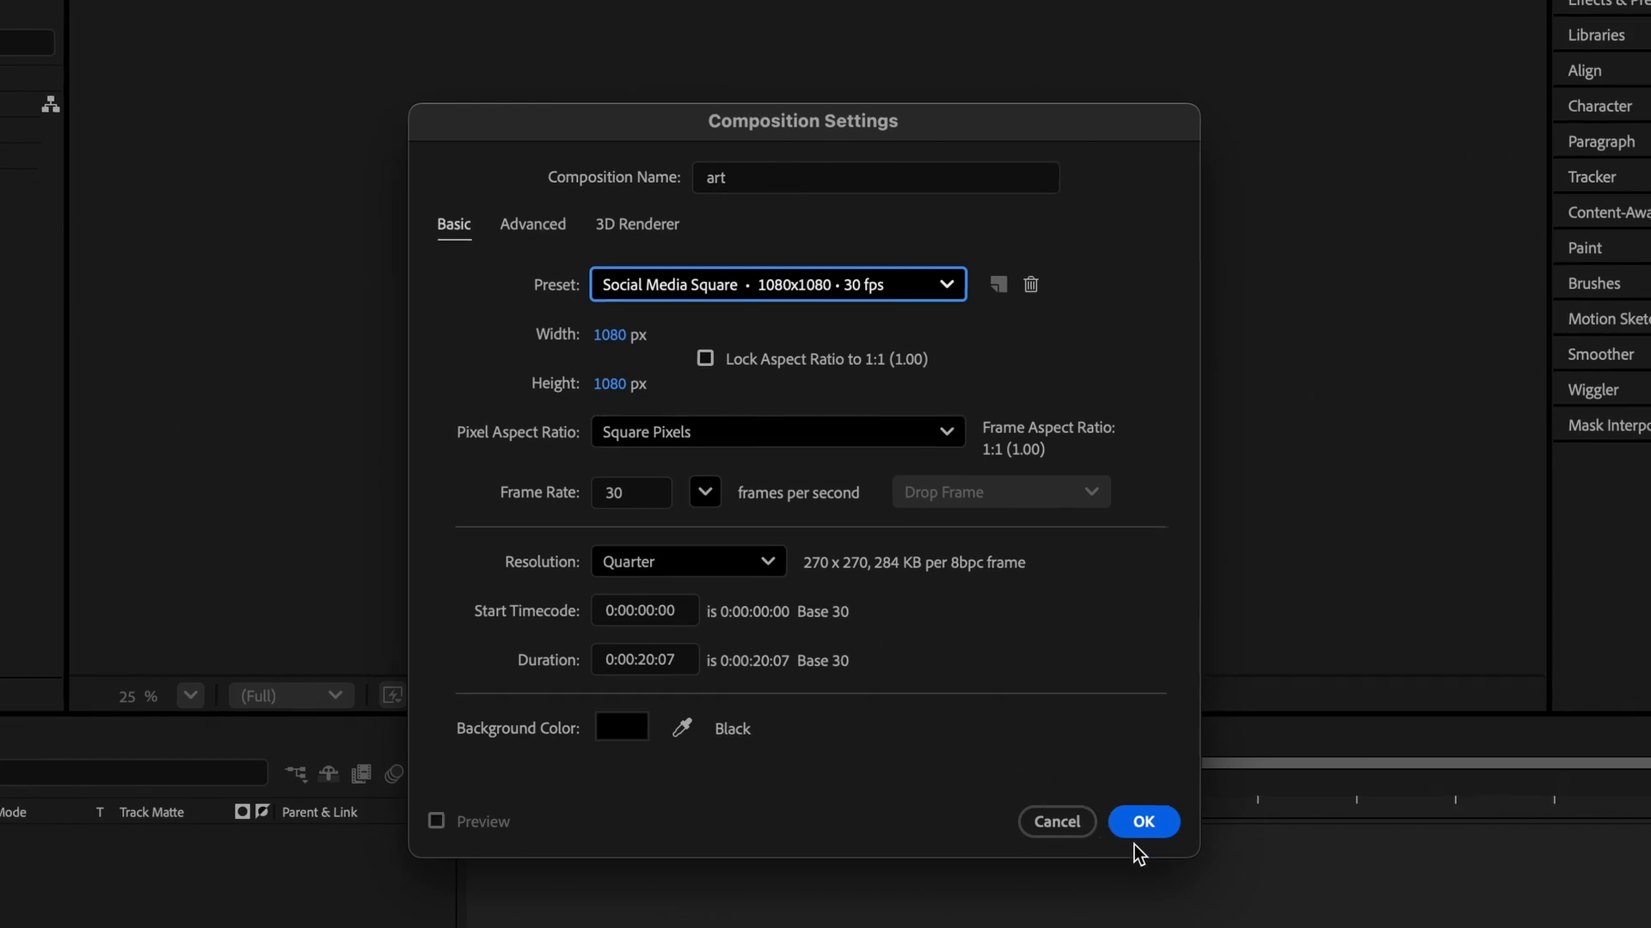
left_click(1145, 824)
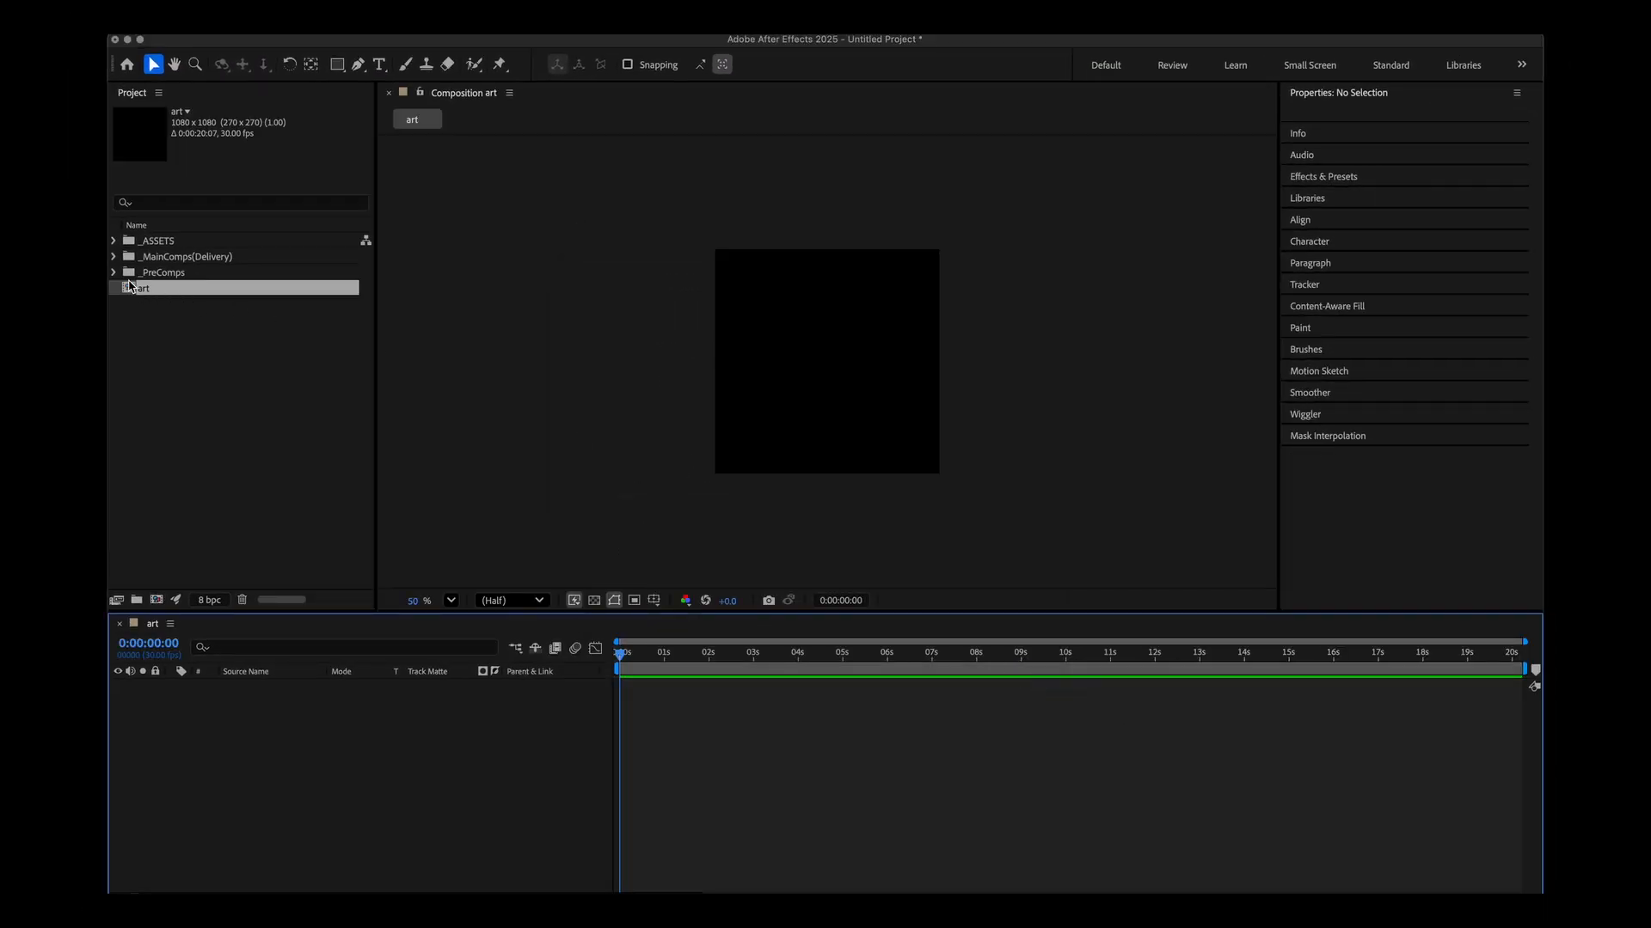
Move the art composition into the _PreComps folder.
left_click_drag(131, 286, 155, 273)
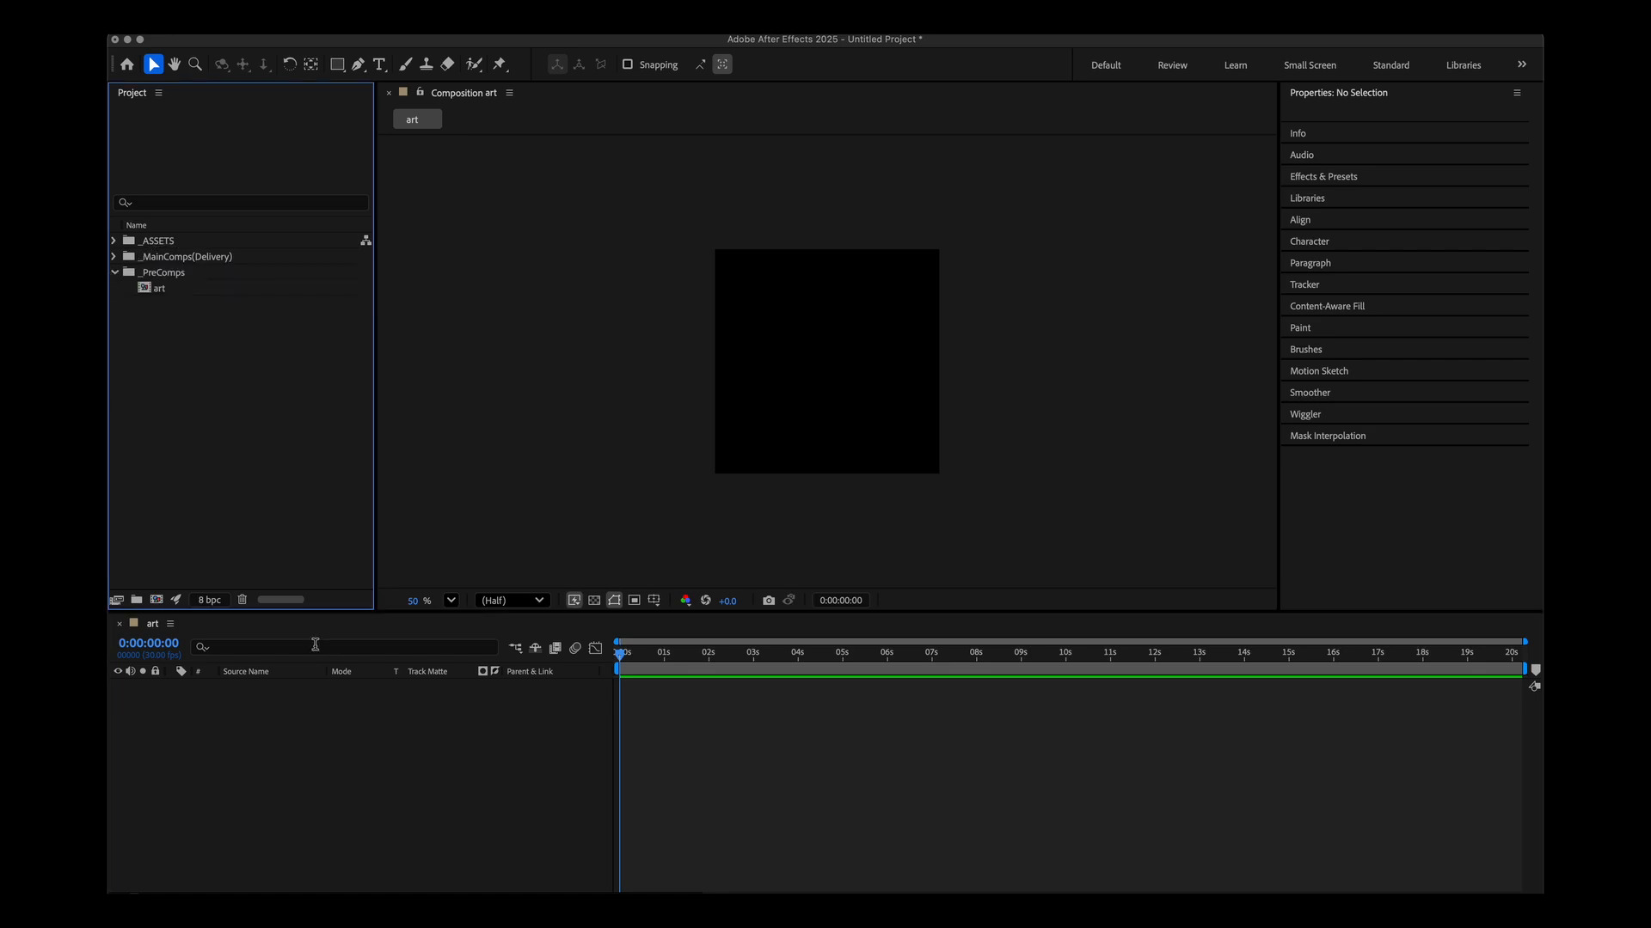
left_click(318, 725)
Add a new adjustment layer to the art composition.
left_click(402, 26)
mouse_move(407, 45)
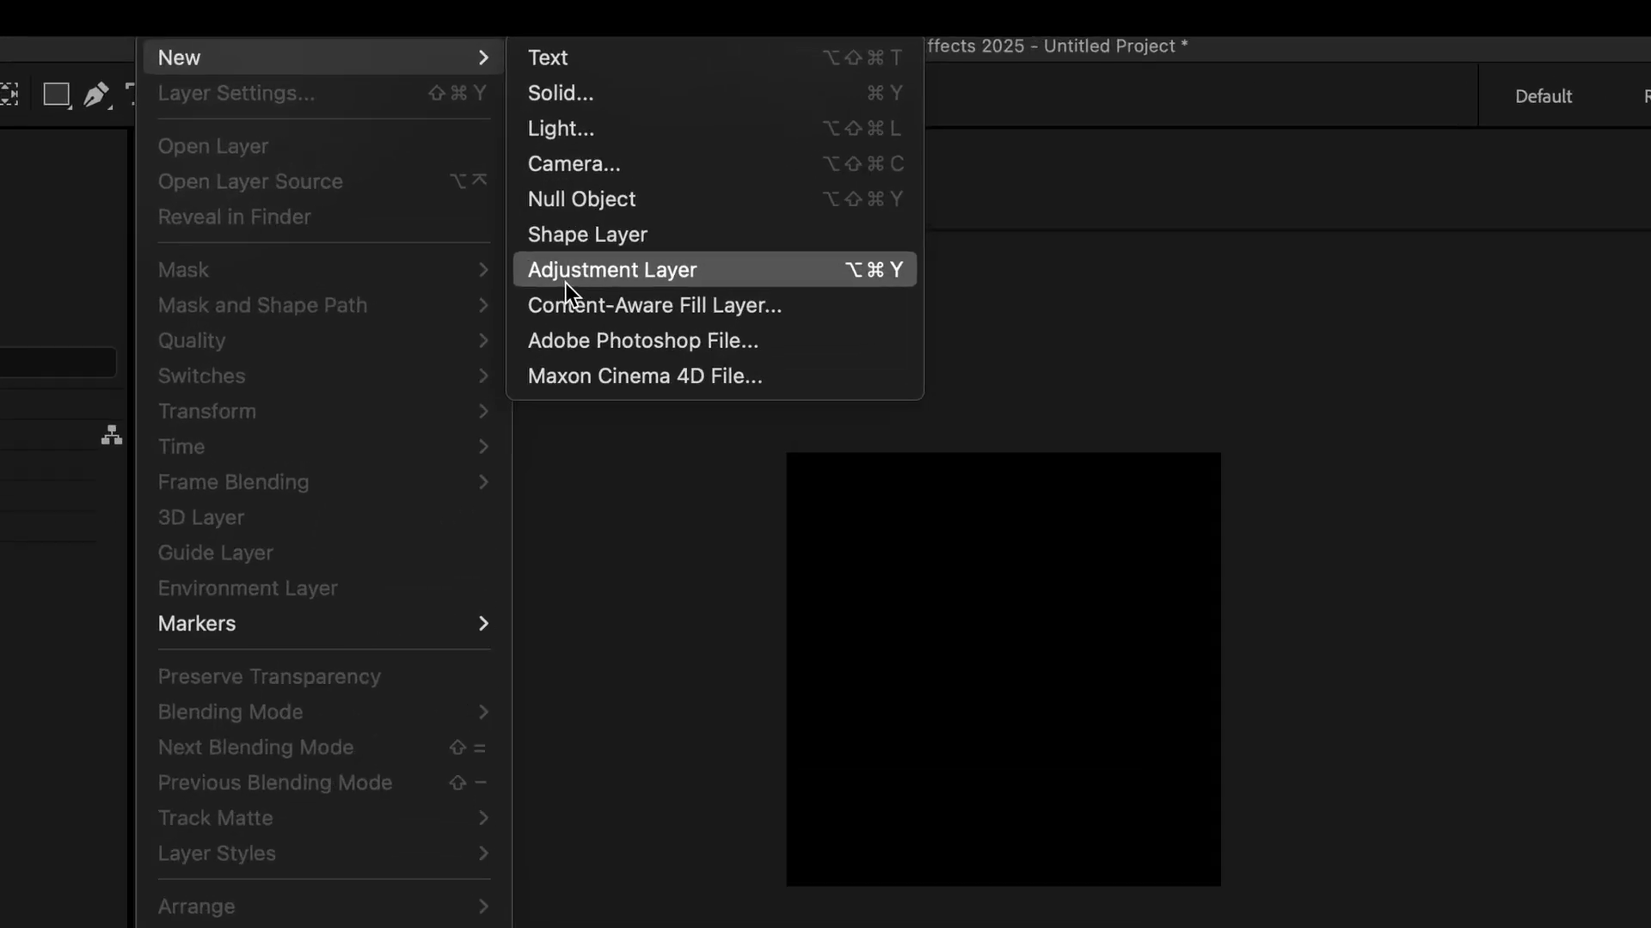
left_click(883, 271)
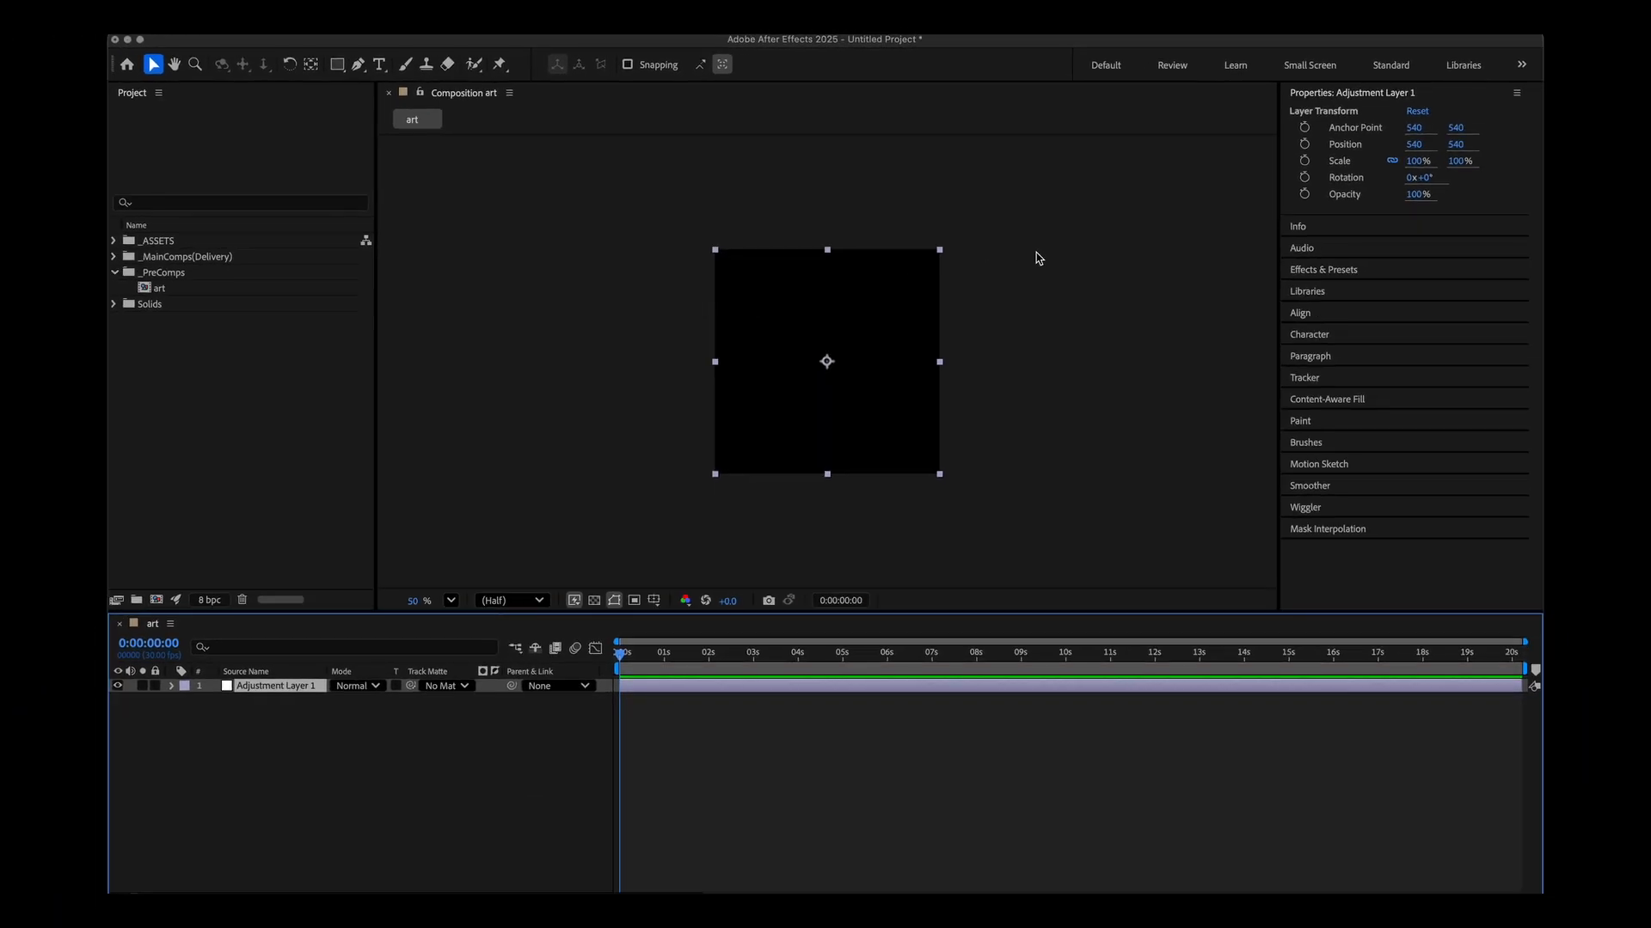
Search the effects for radio and apply Radio Waves to the adjustment layer.
left_click(1319, 270)
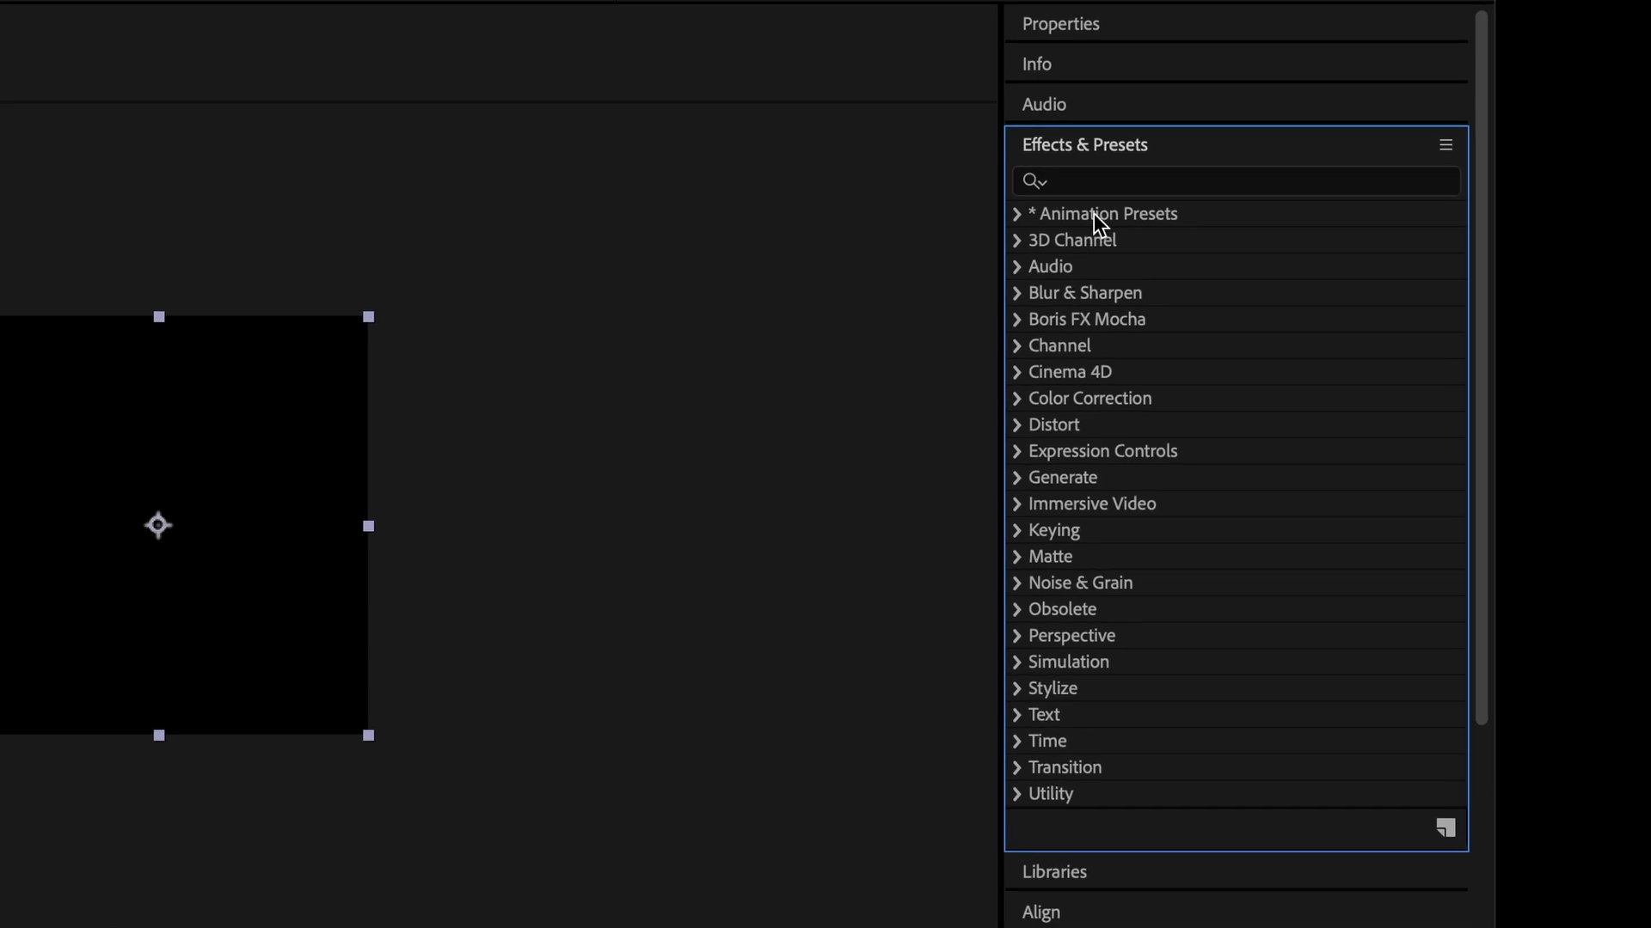
left_click(1328, 178)
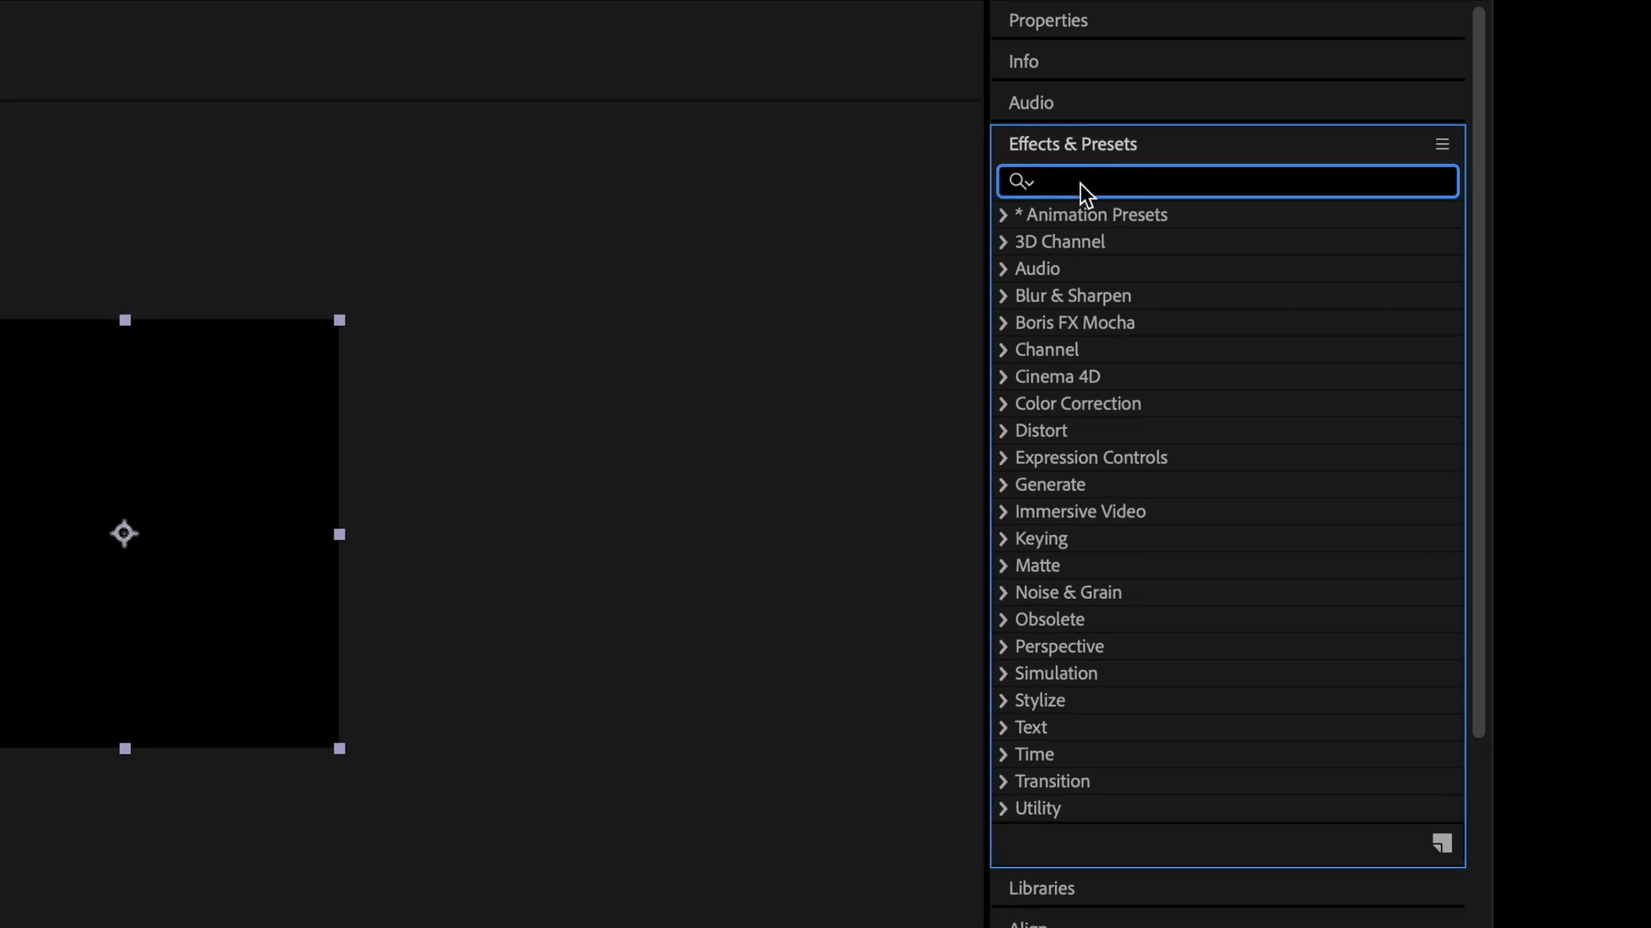
type("radio")
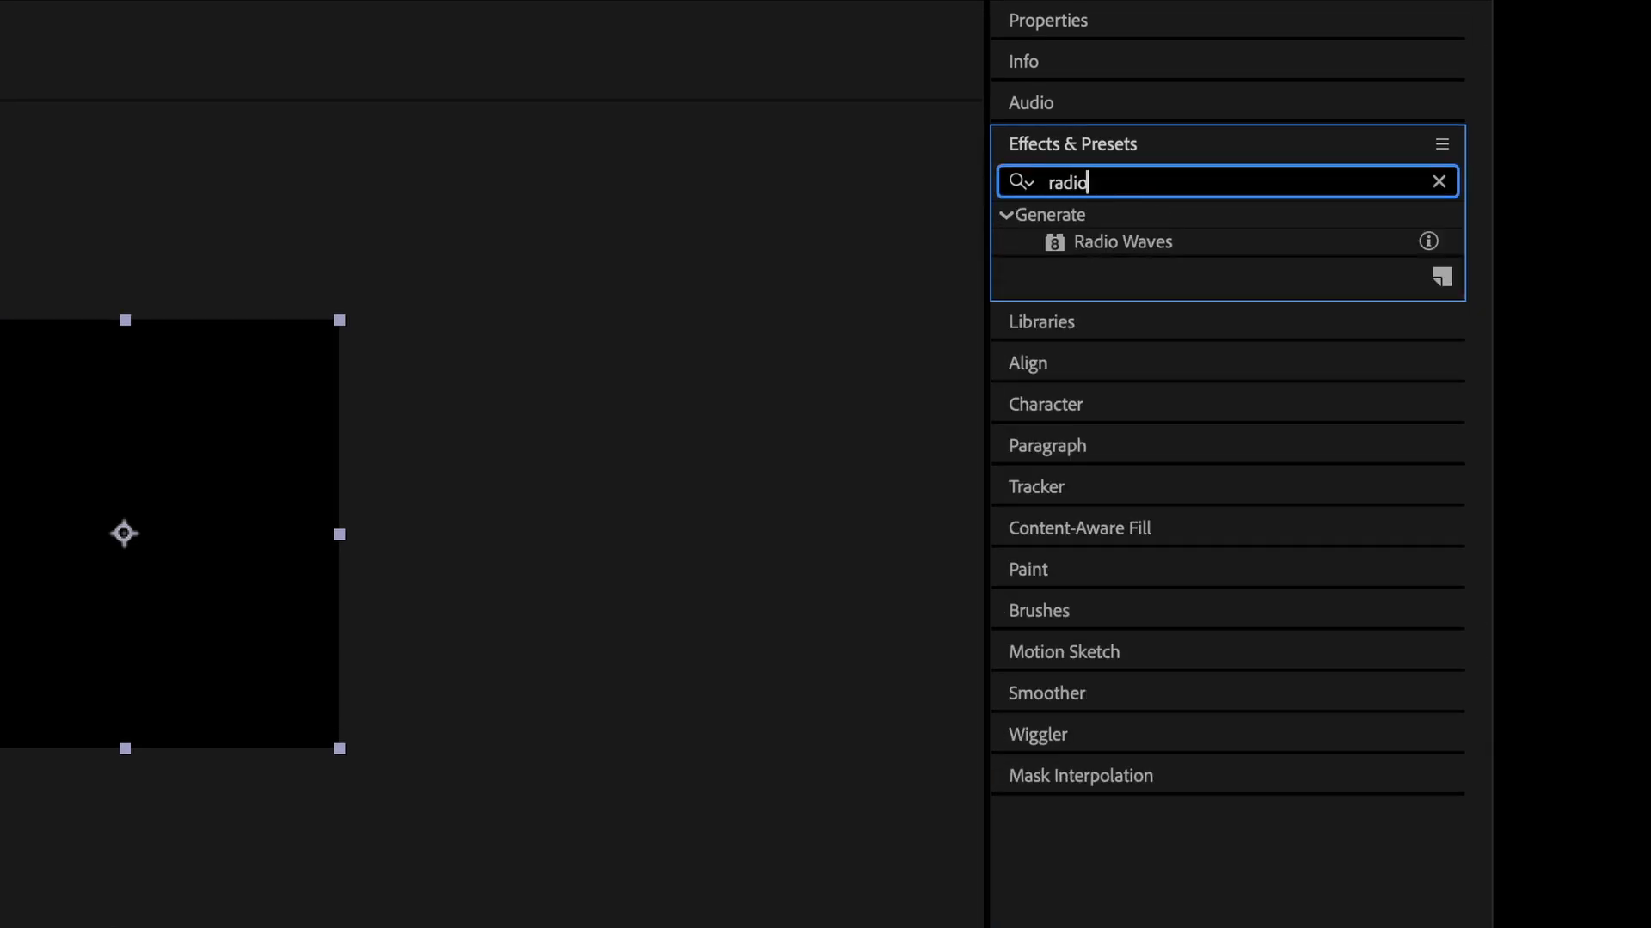
double_click(1109, 239)
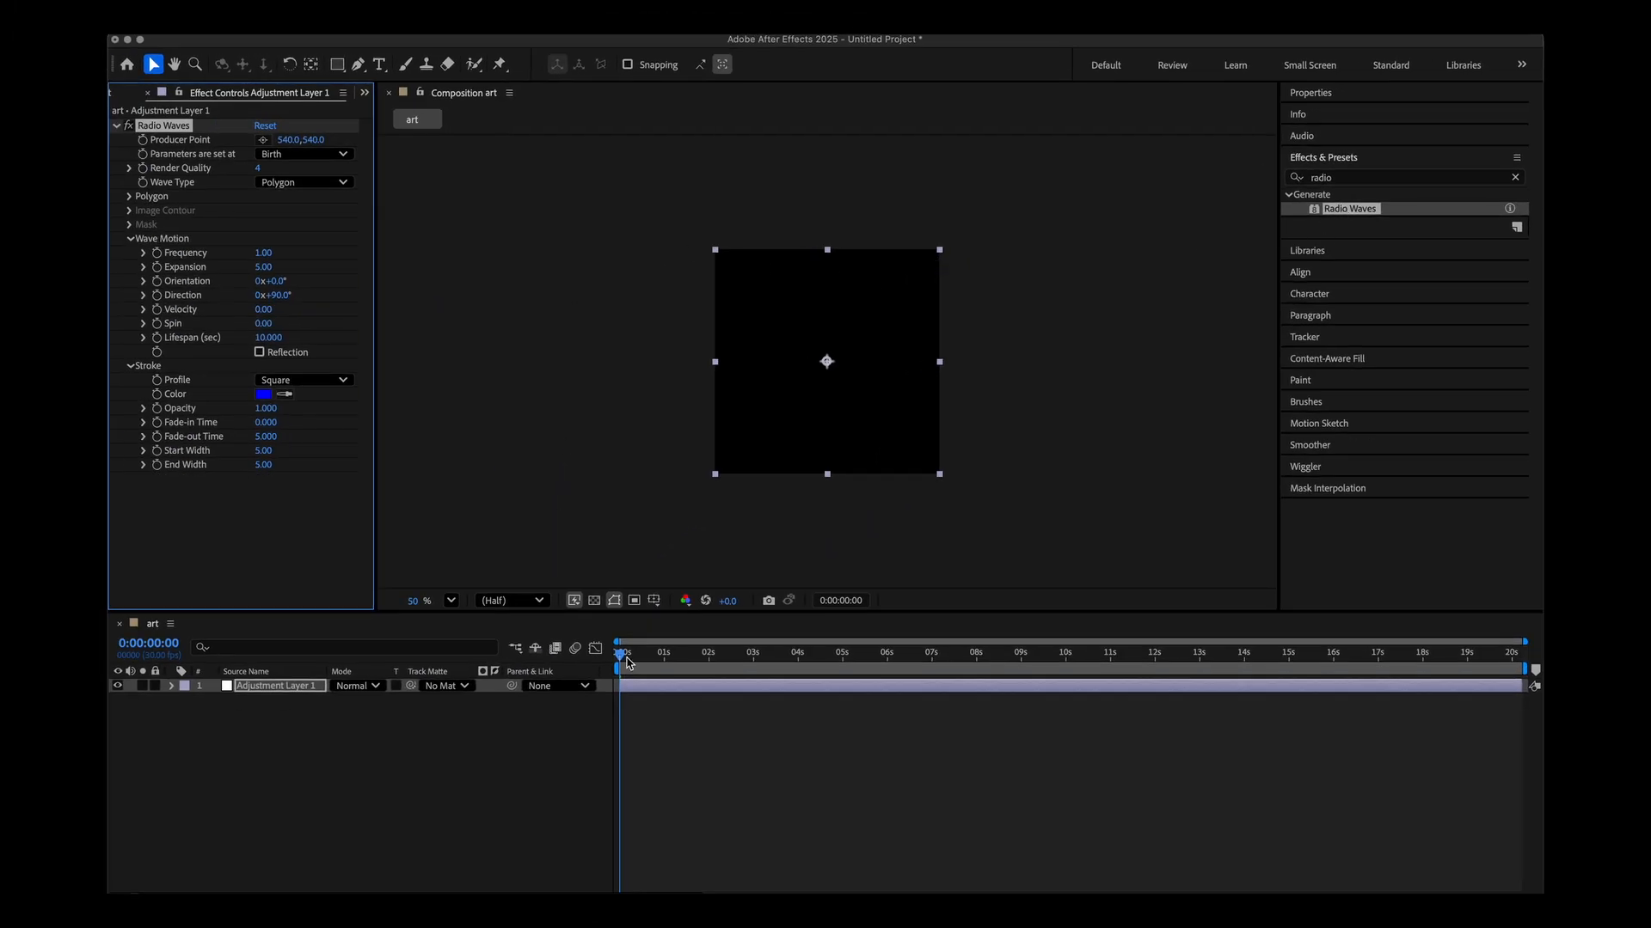
Set the Radio Waves Render Quality to 16.
left_click_drag(628, 662, 823, 662)
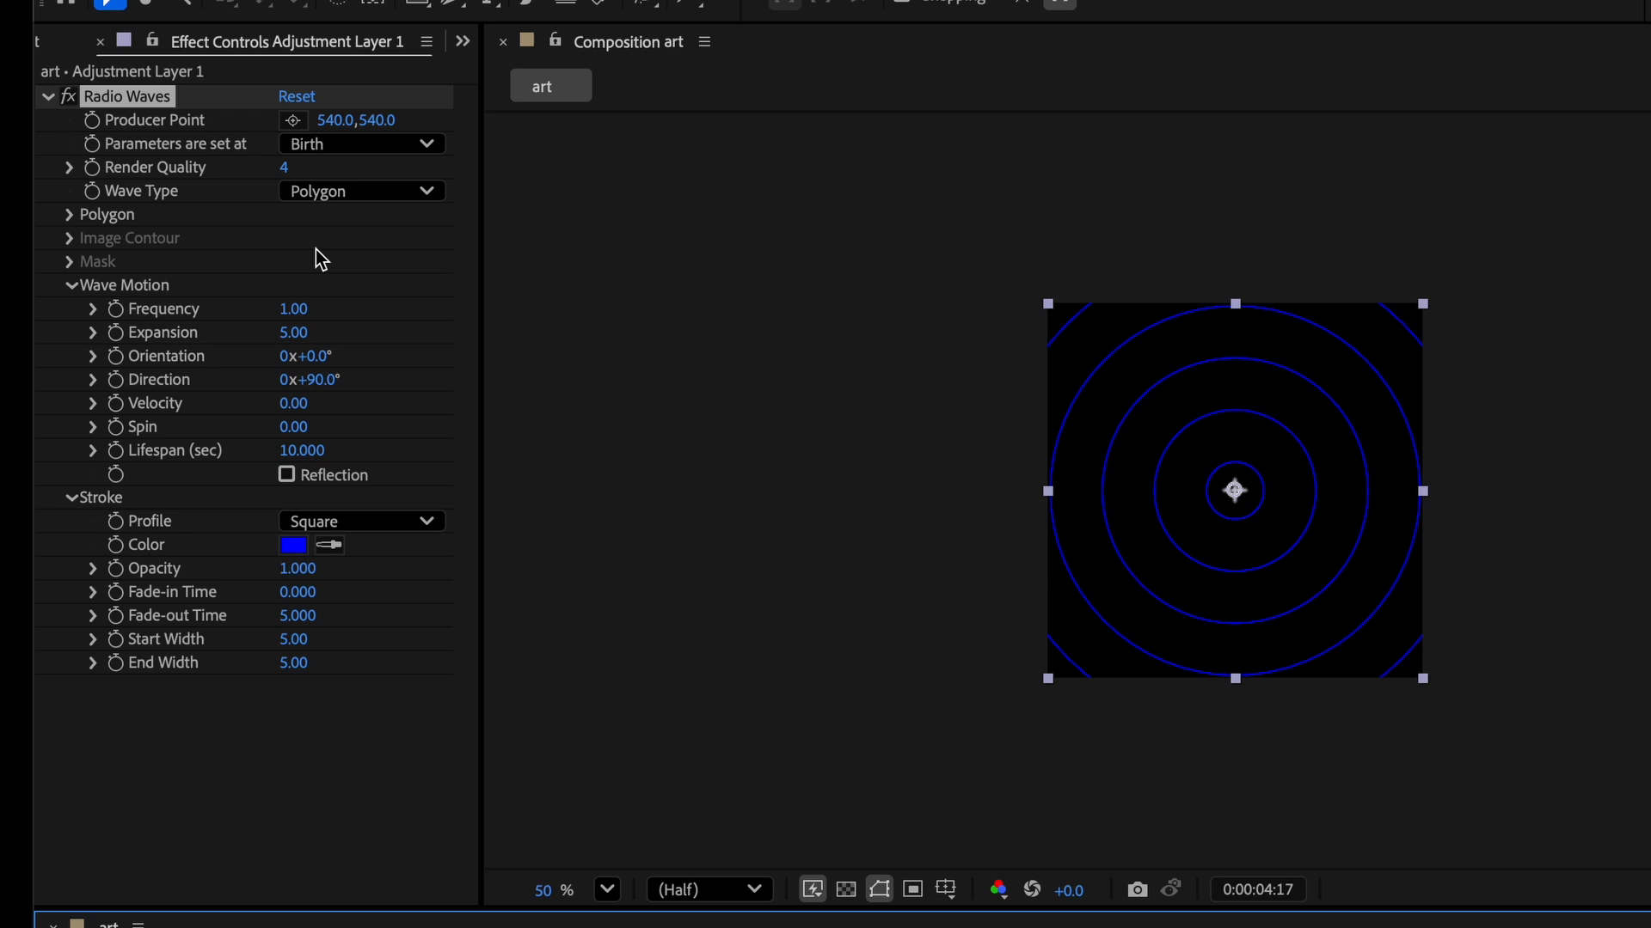
left_click(285, 170)
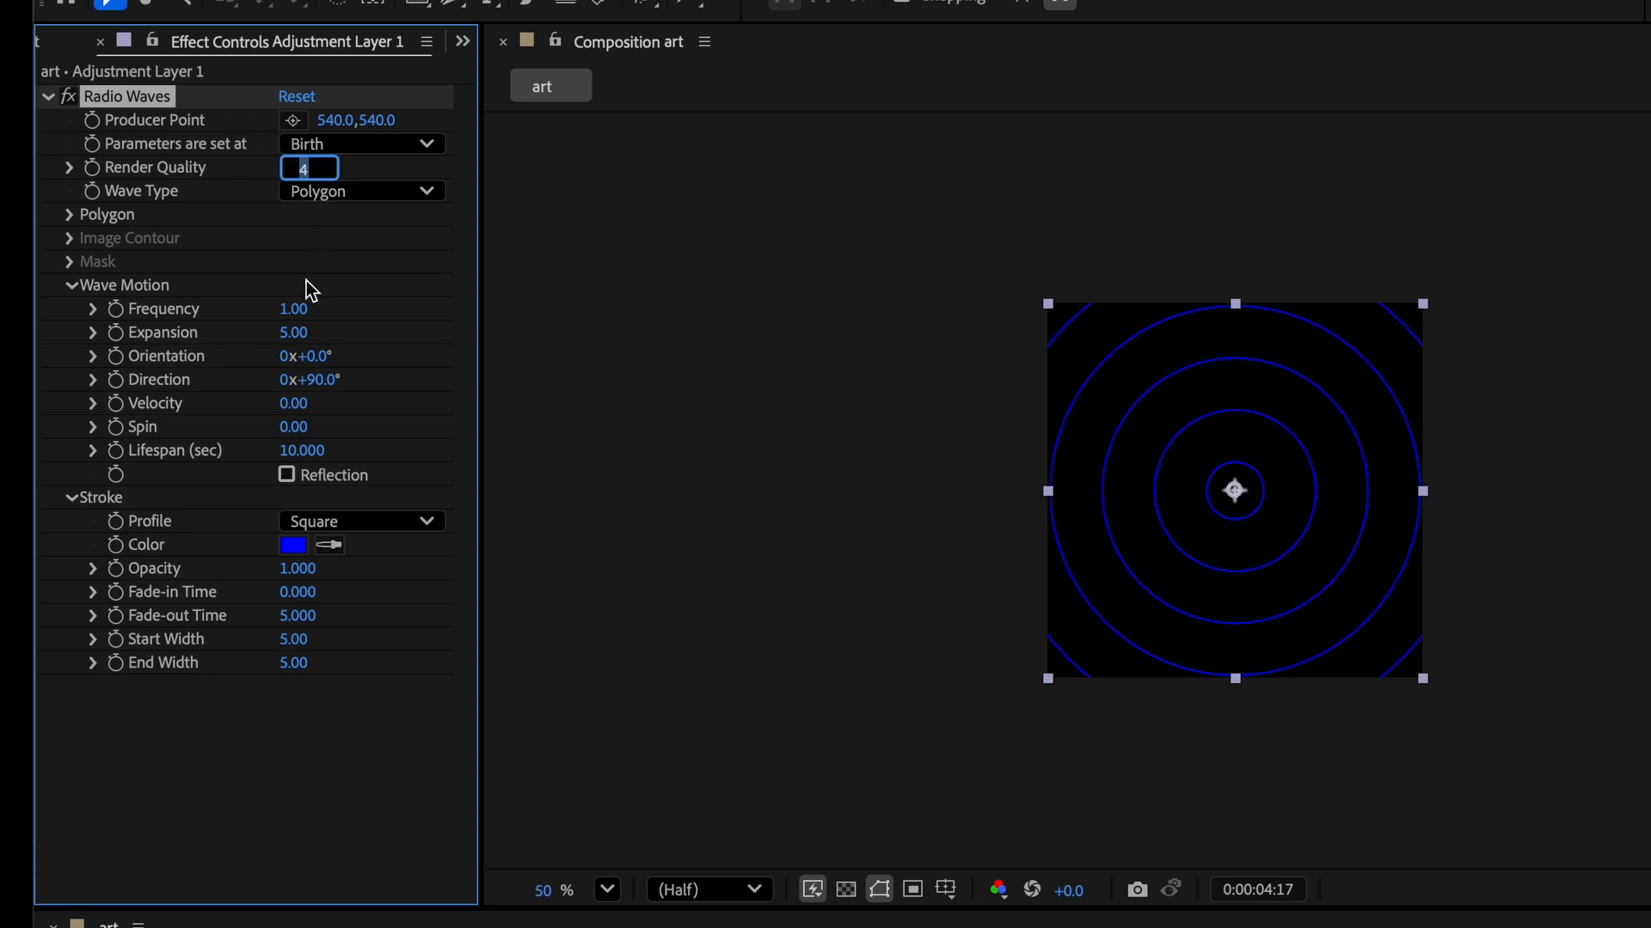
type("16")
key("Tab")
Expand the Polygon settings and set the number of sides to 4.
left_click(69, 214)
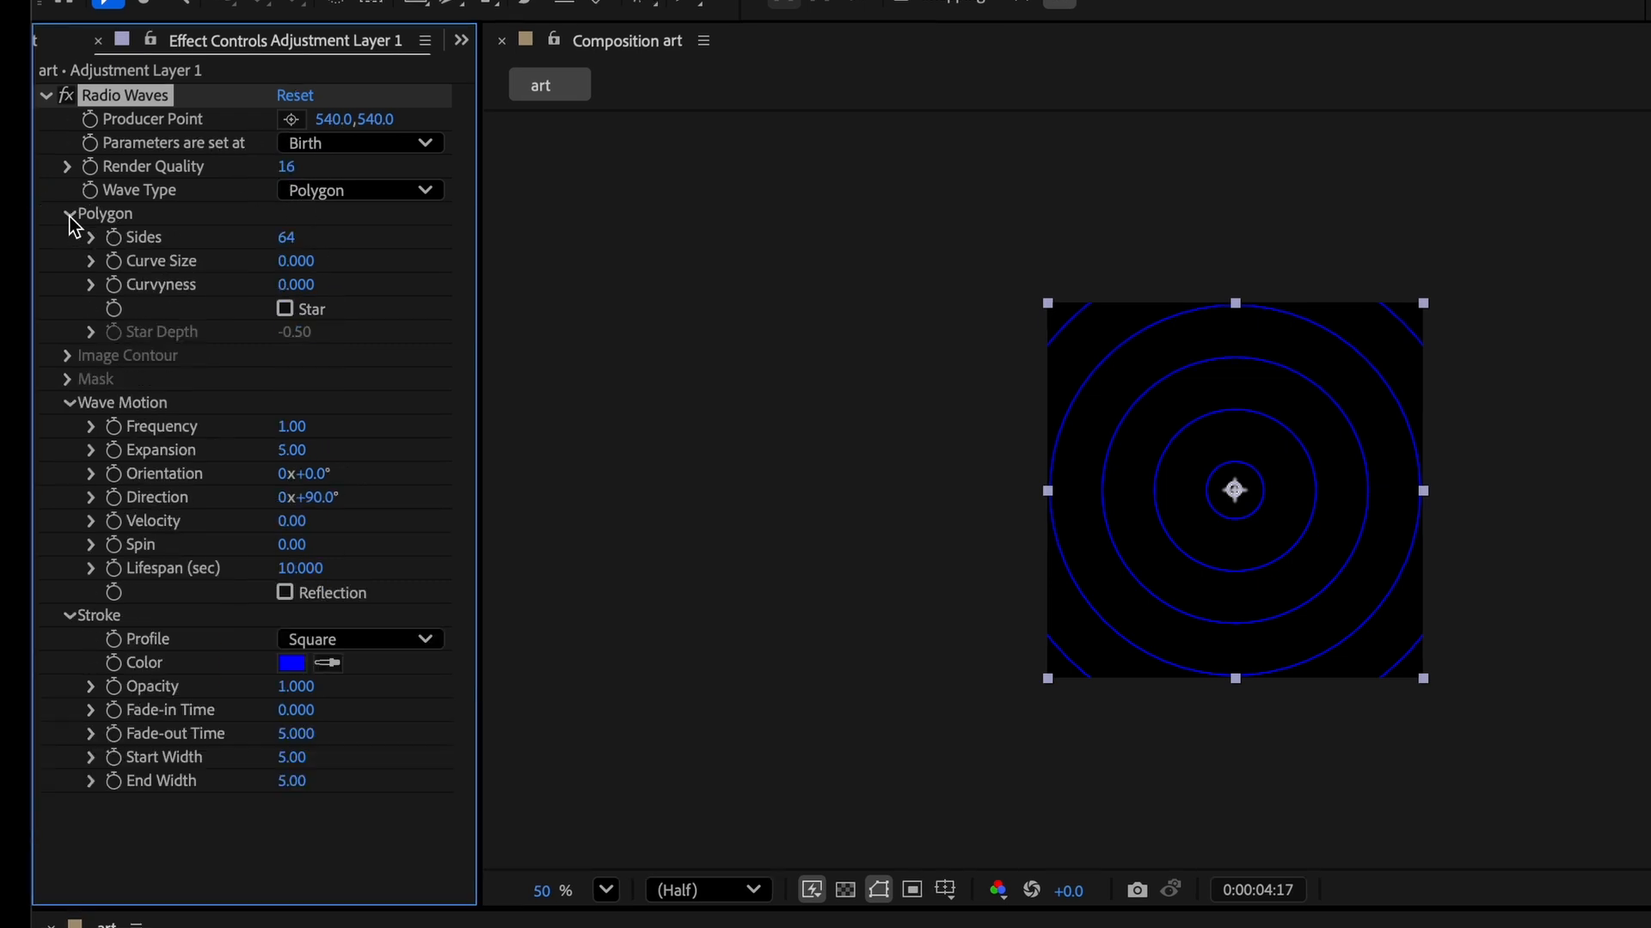
left_click(289, 246)
type("4")
key("Tab")
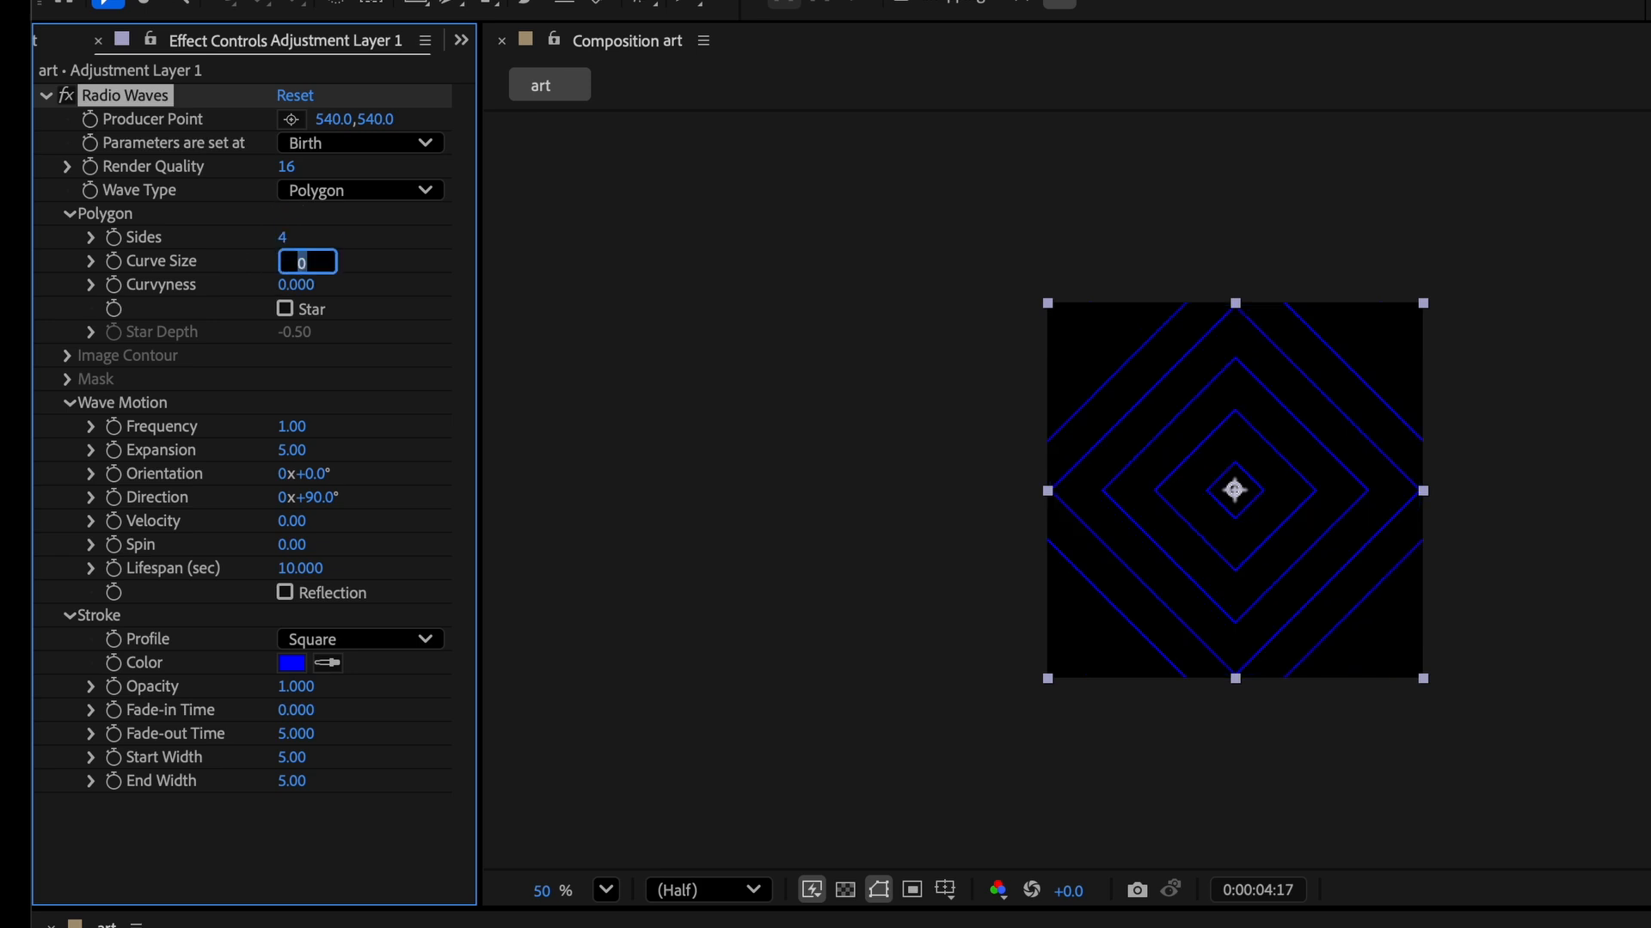
left_click(406, 293)
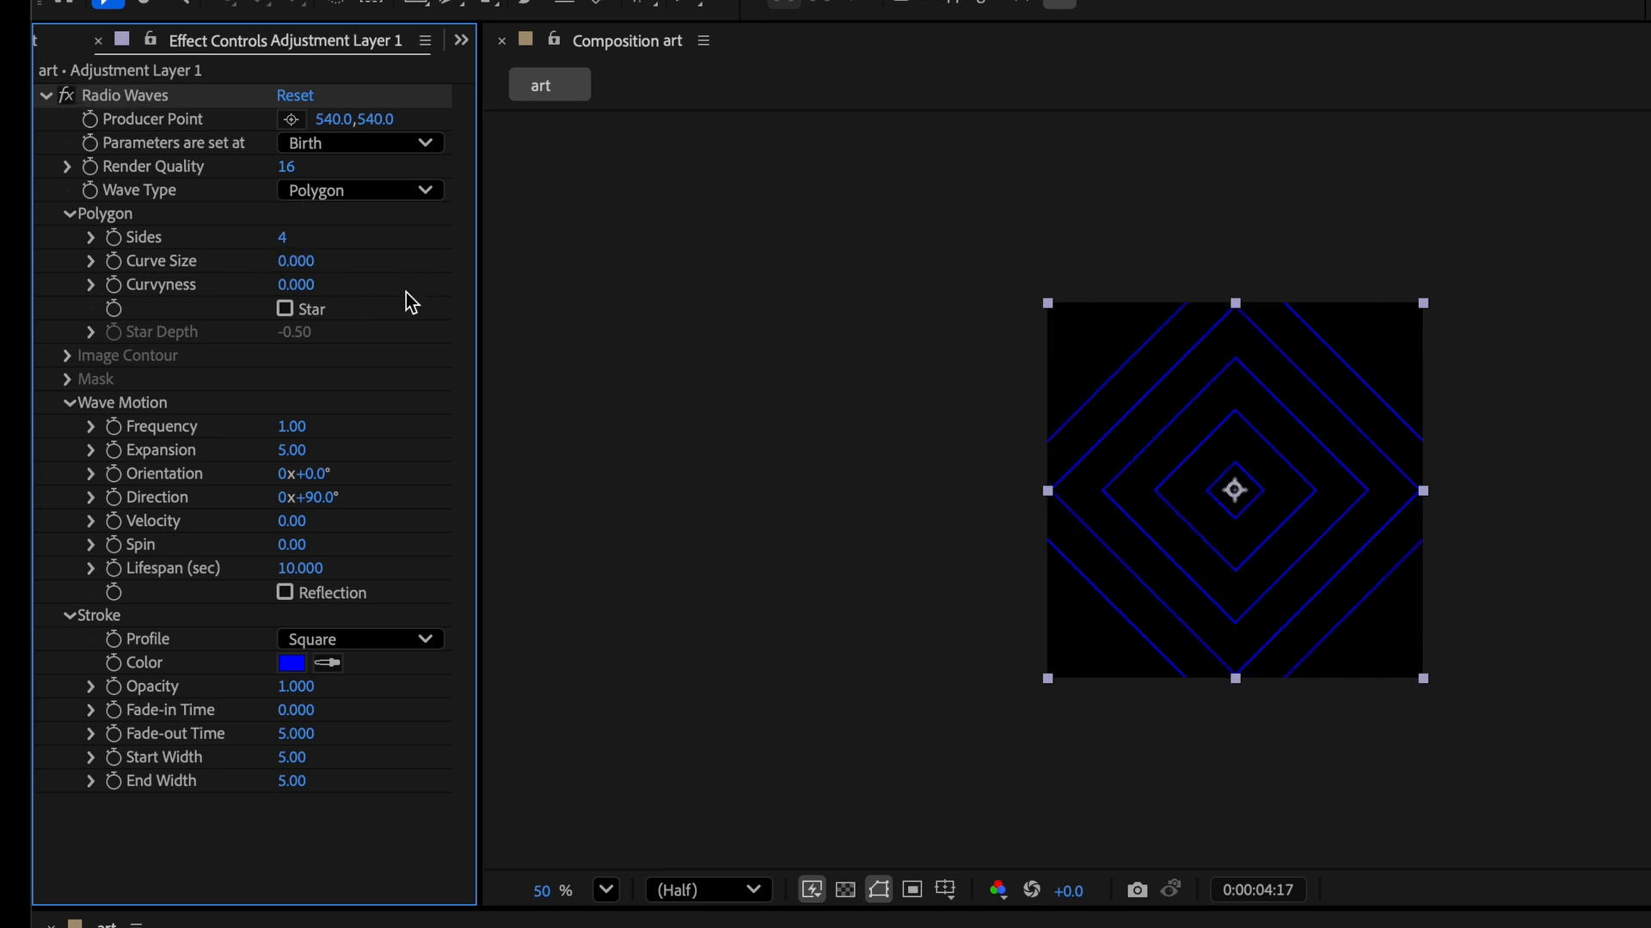
Set the wave Frequency to 3 and the Expansion to 15.
left_click(293, 427)
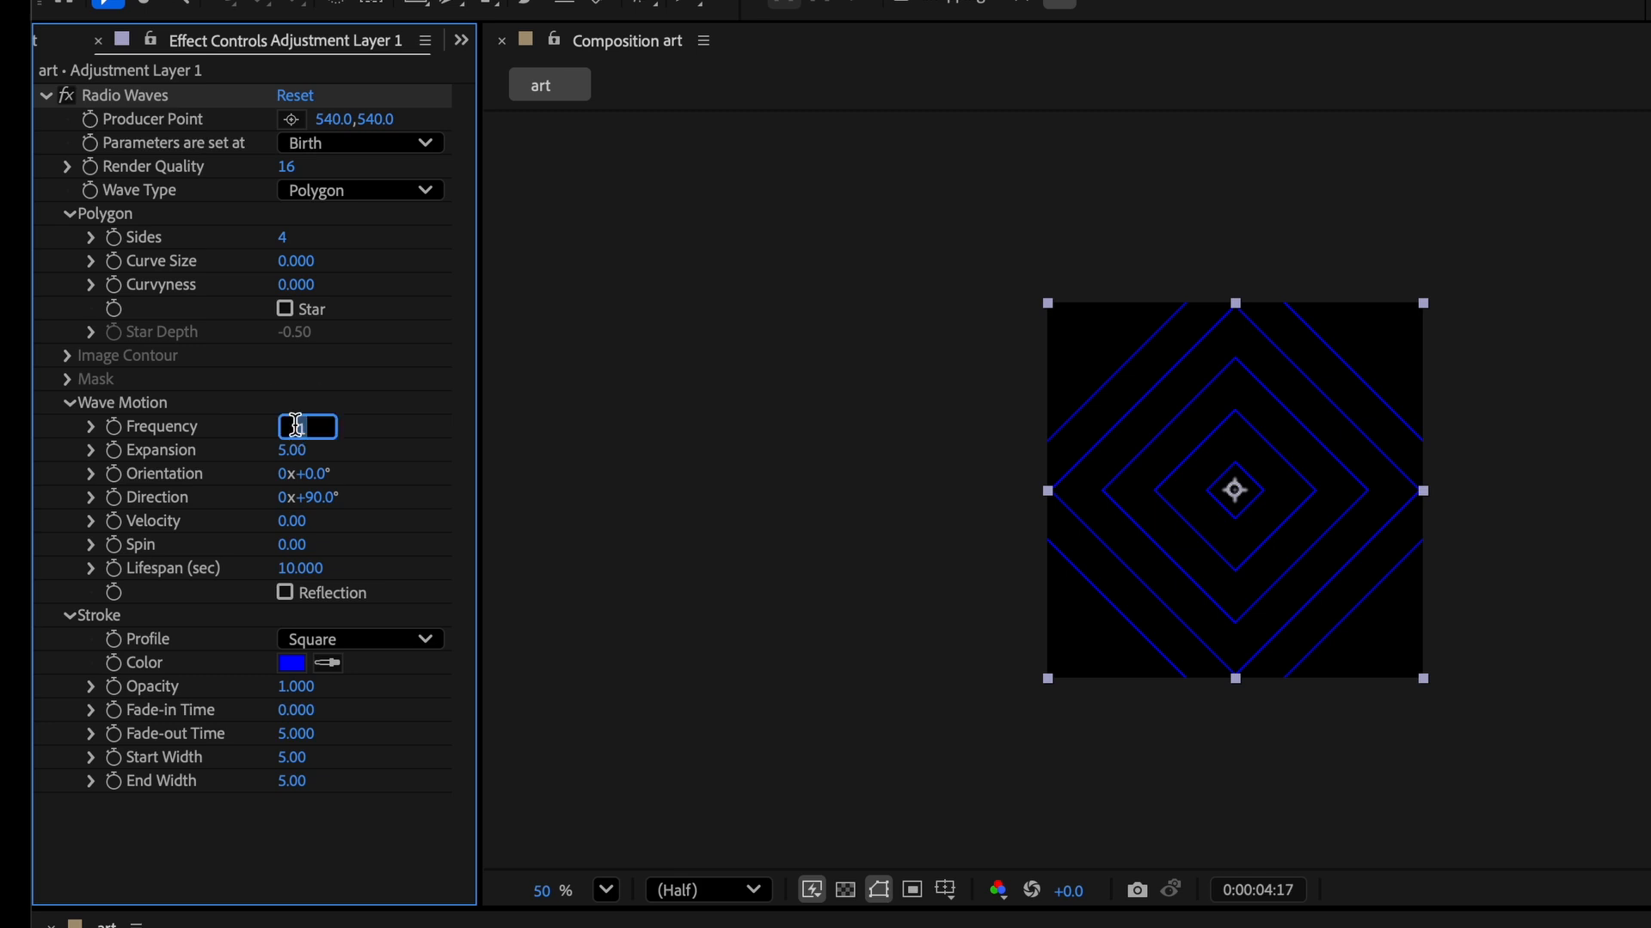
type("3")
key("Tab")
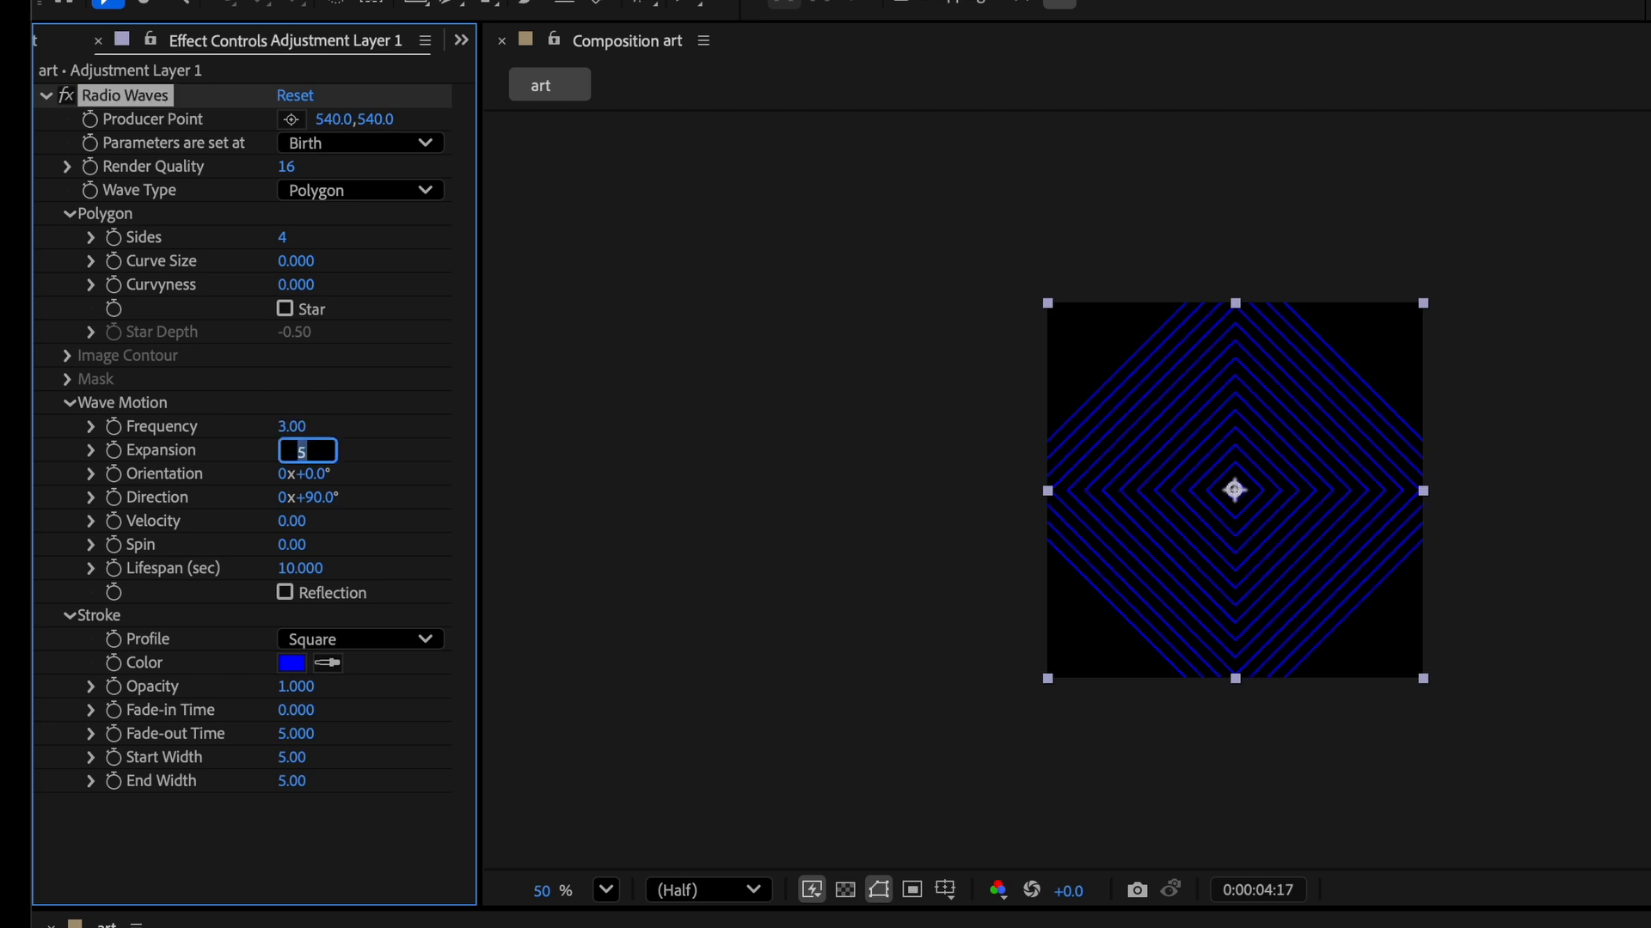
type("15")
key("Tab")
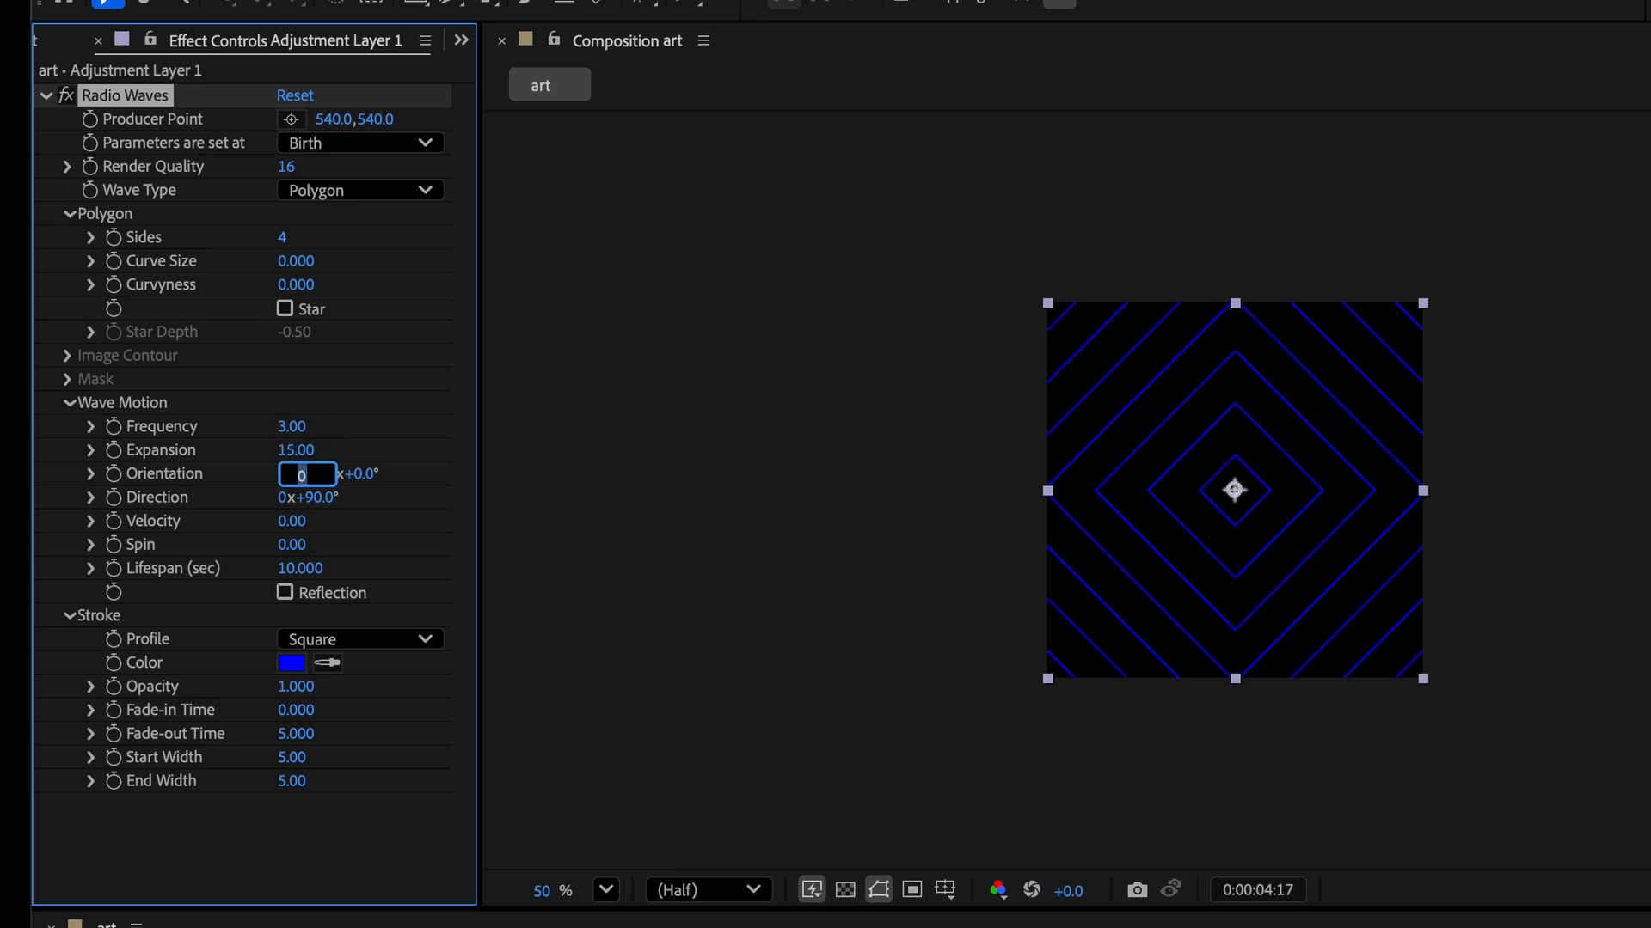
Set the wave Orientation to 45° and the Direction to 0°.
left_click(358, 479)
left_click(317, 478)
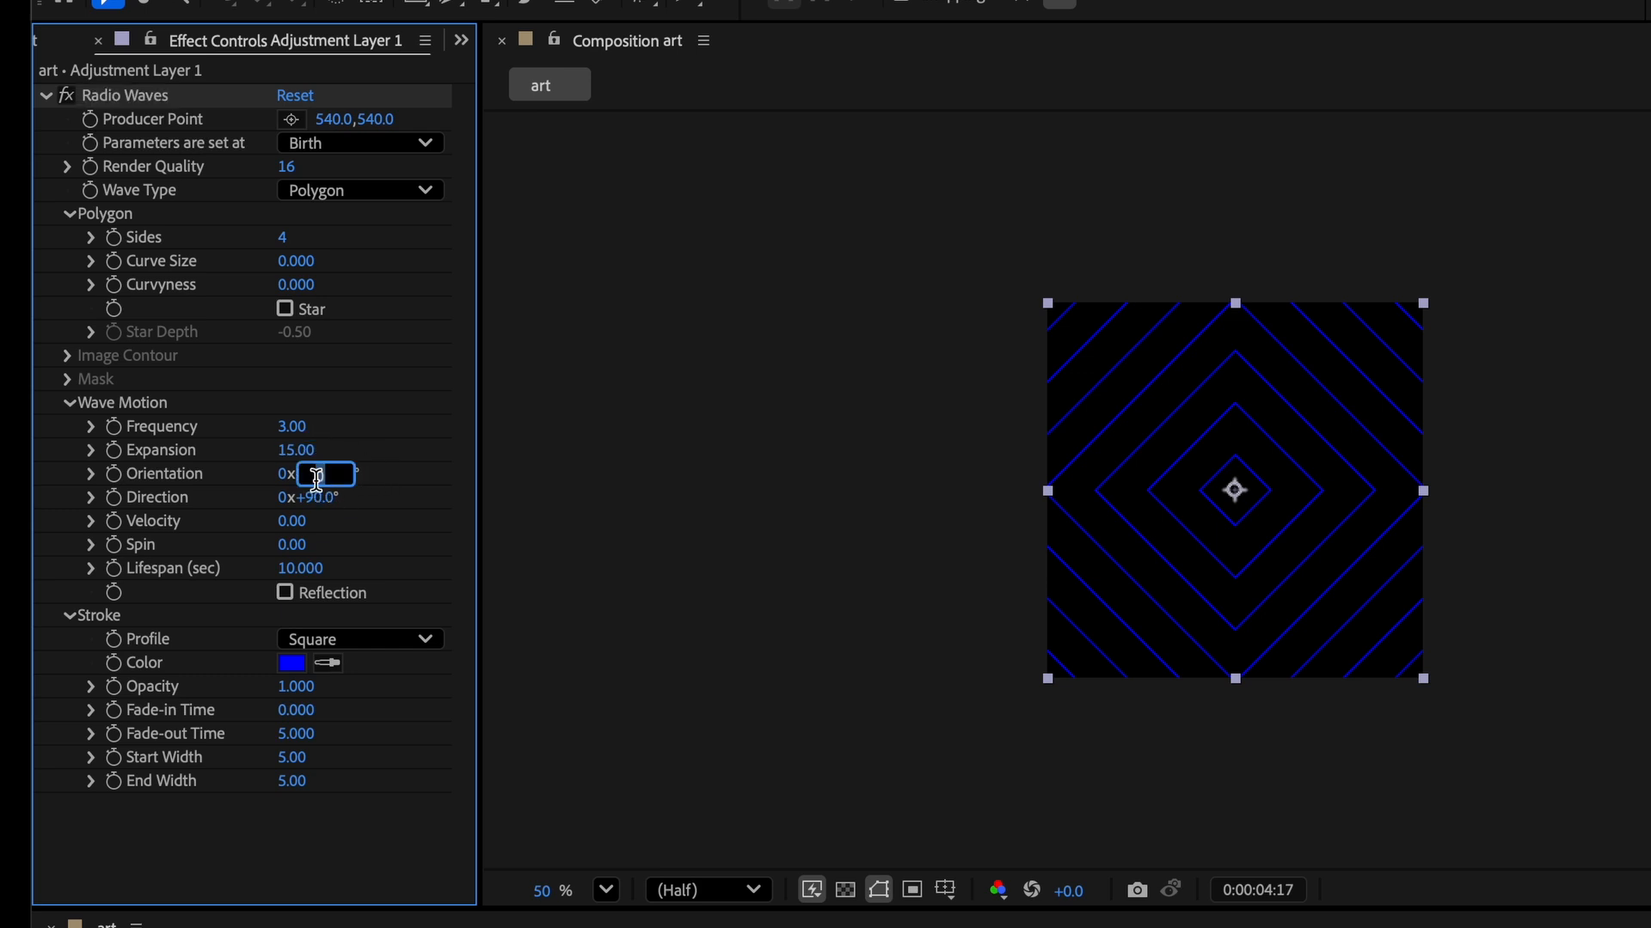
type("45")
key("Tab")
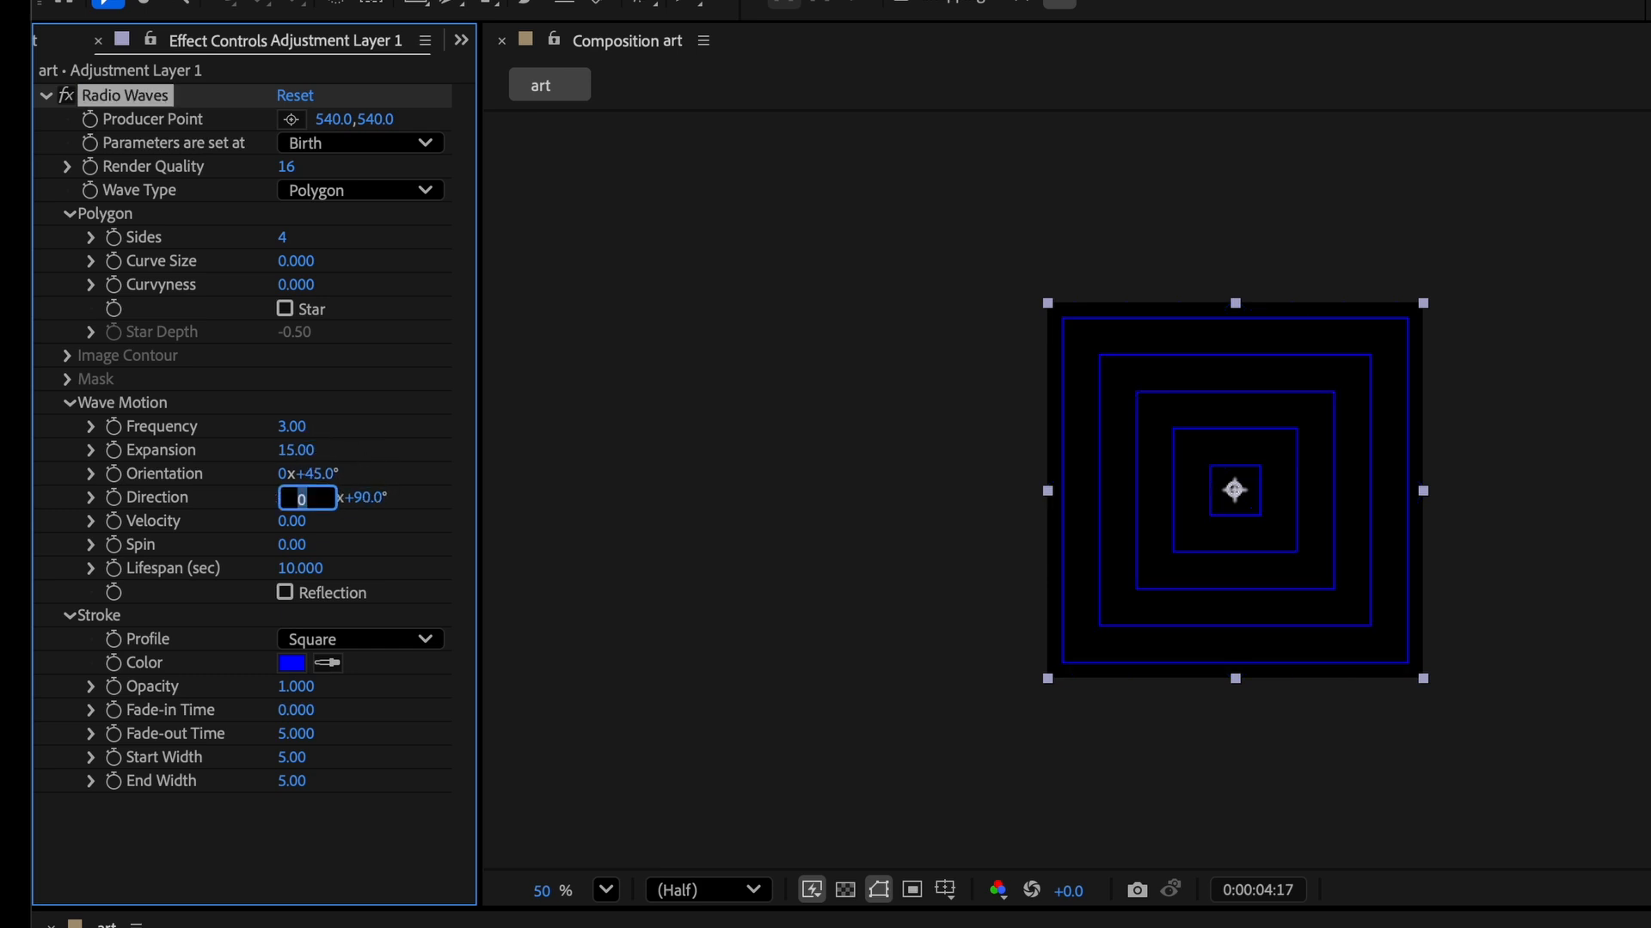
key("Tab")
type("0")
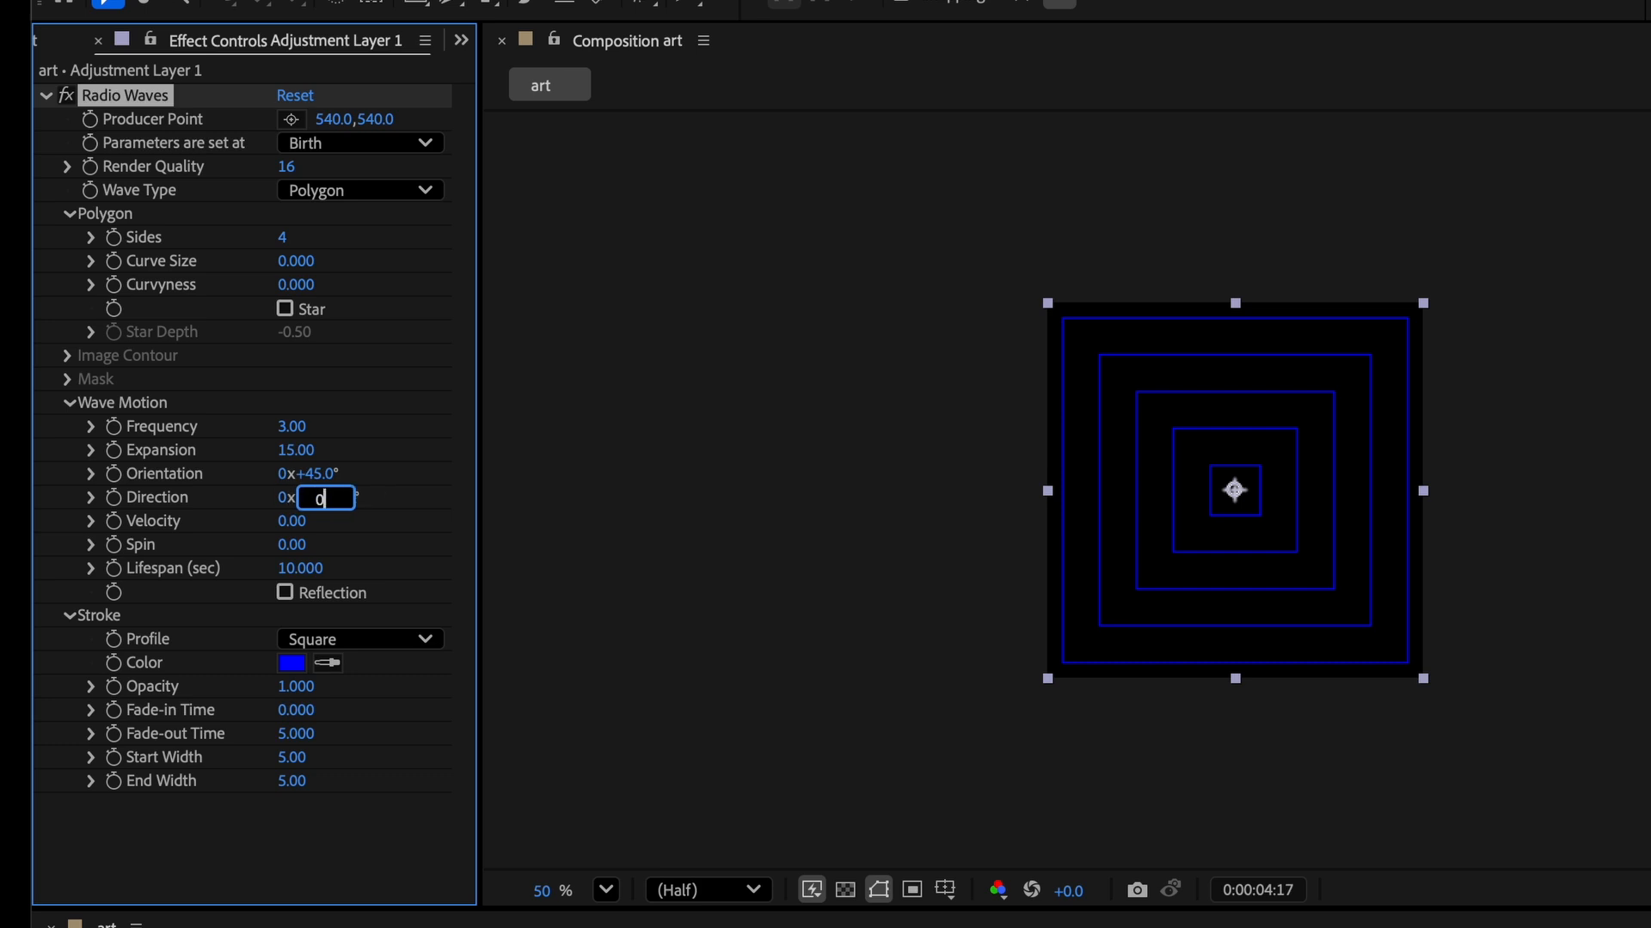
key("Tab")
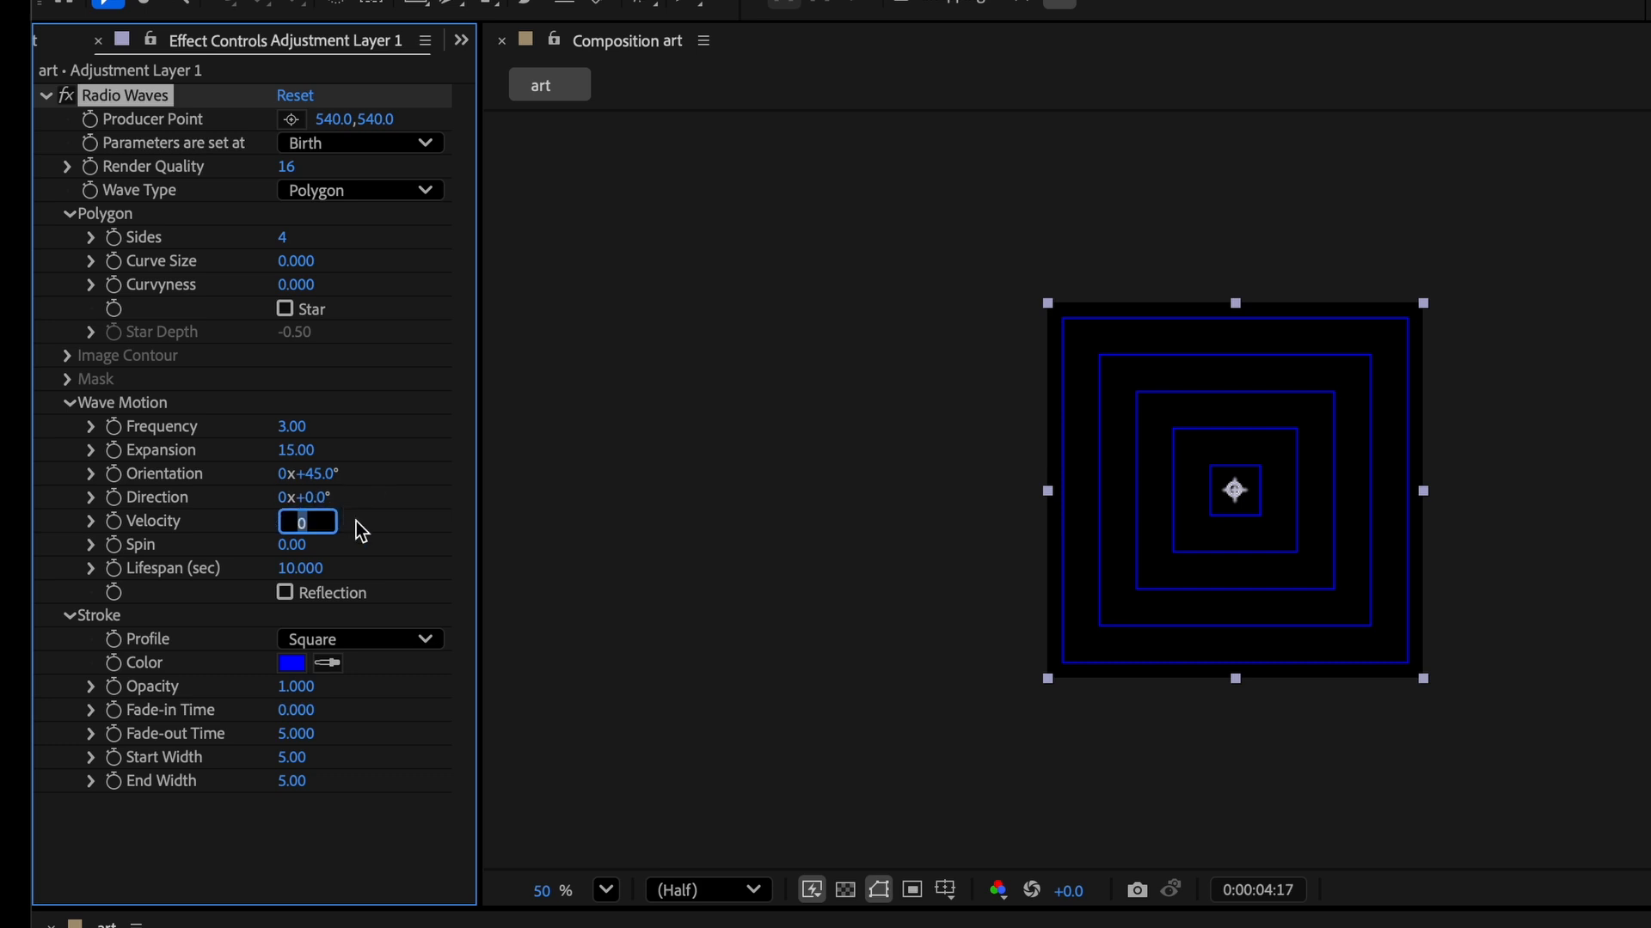
Set the wave Lifespan to 45 seconds.
left_click(297, 570)
type("45")
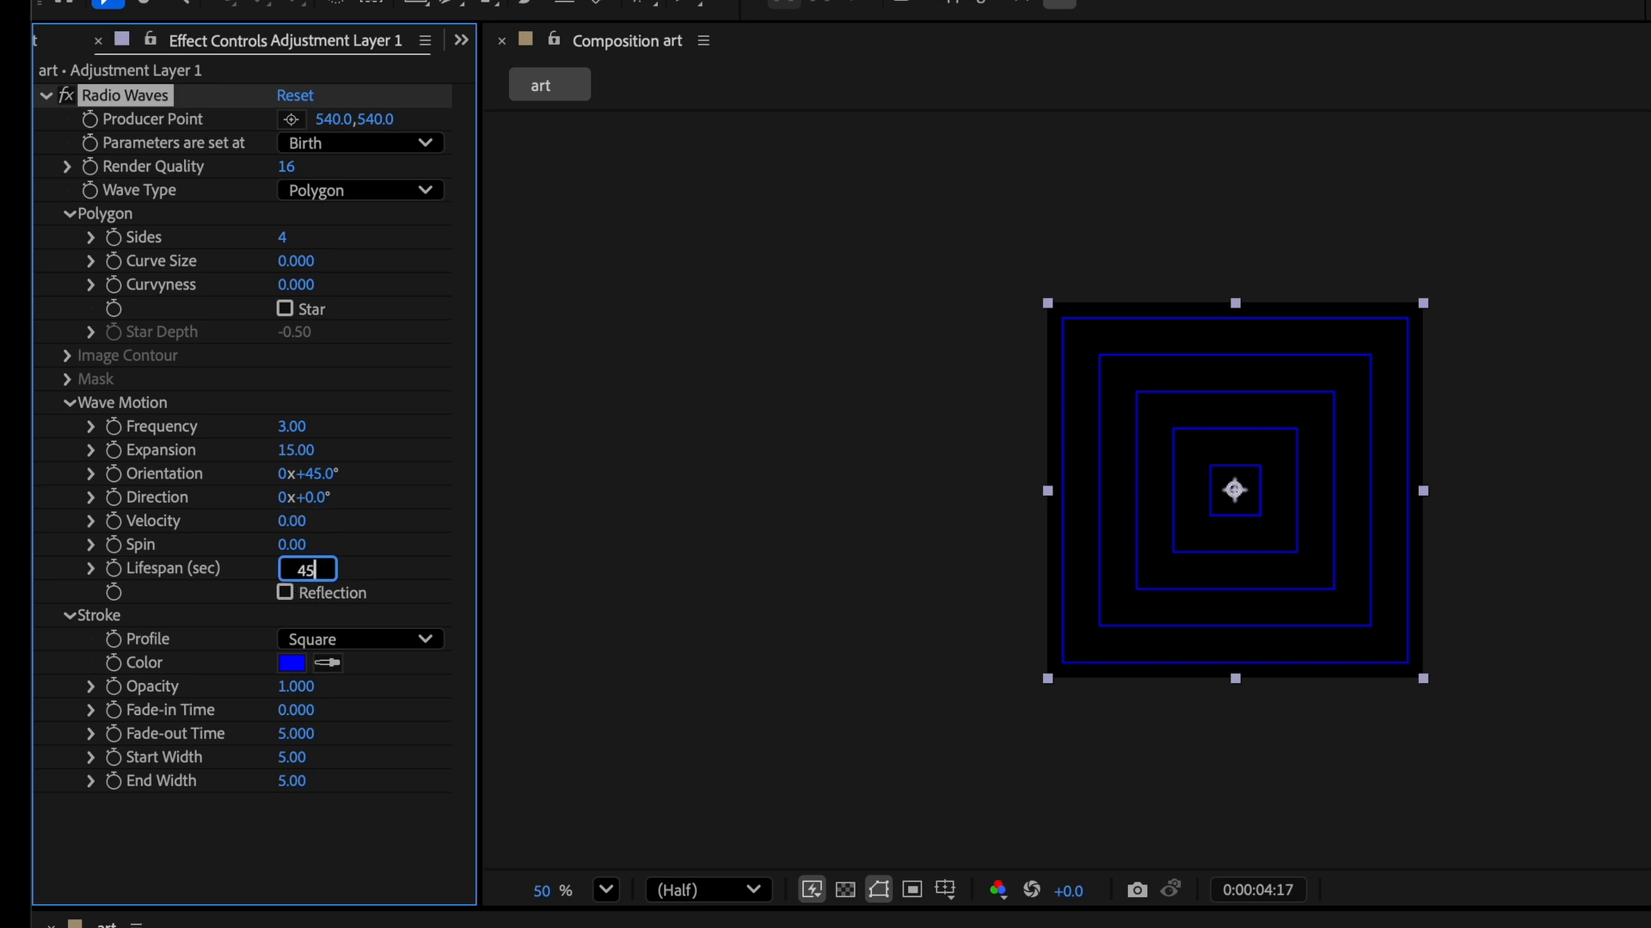
key("Tab")
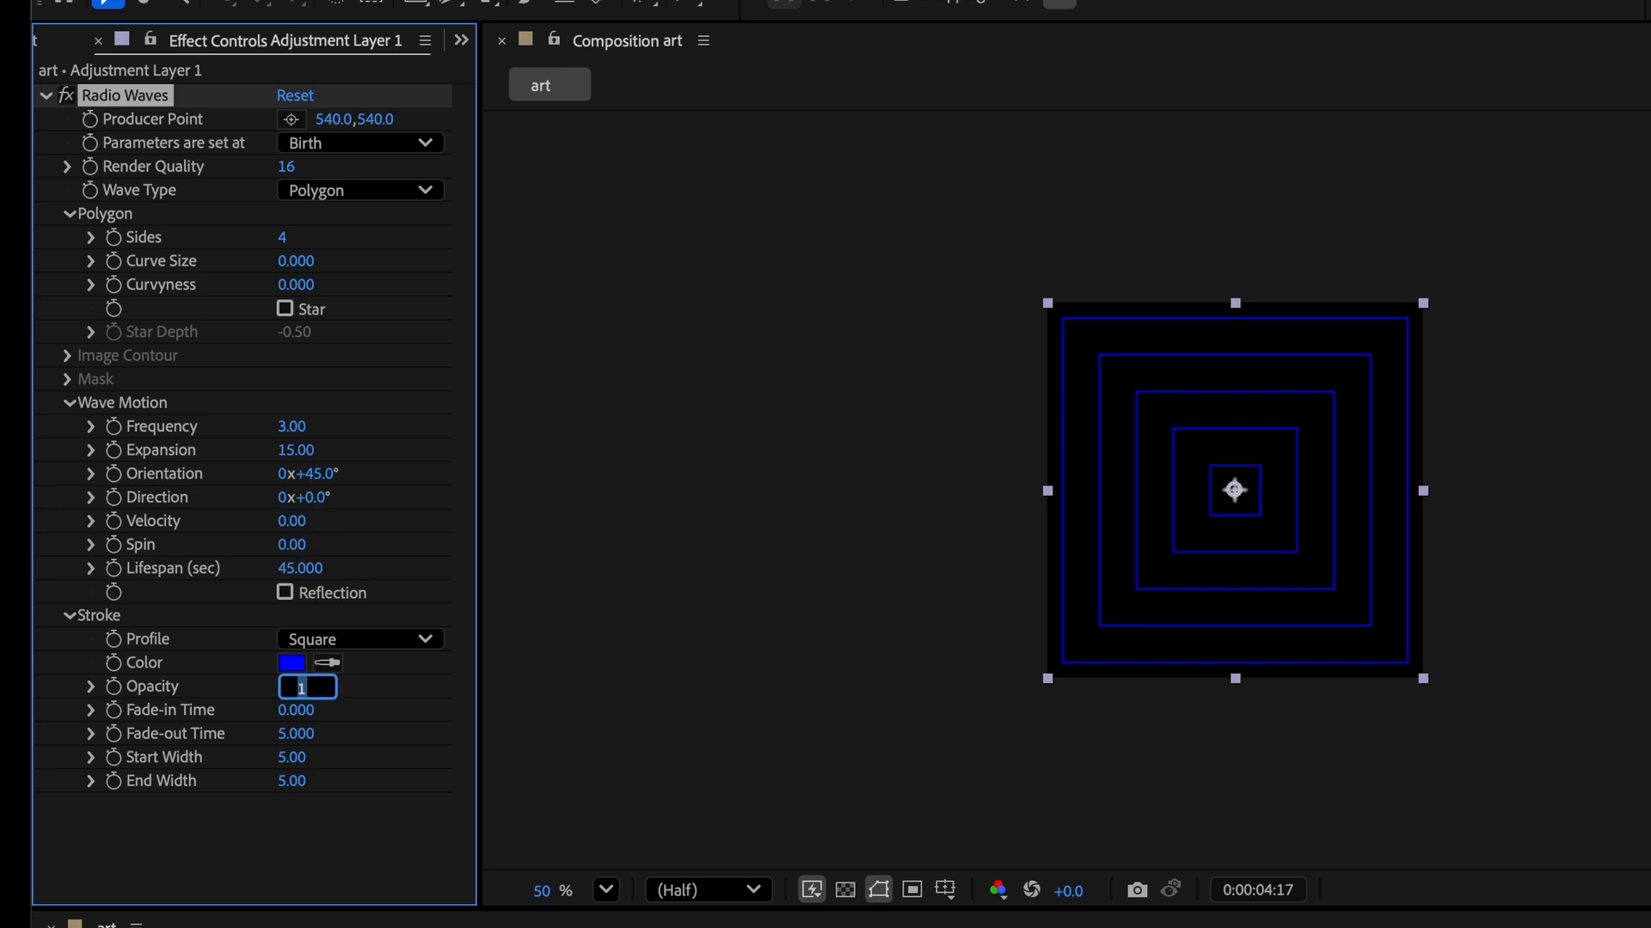
Change the stroke color to white (FFFFFF).
left_click(292, 663)
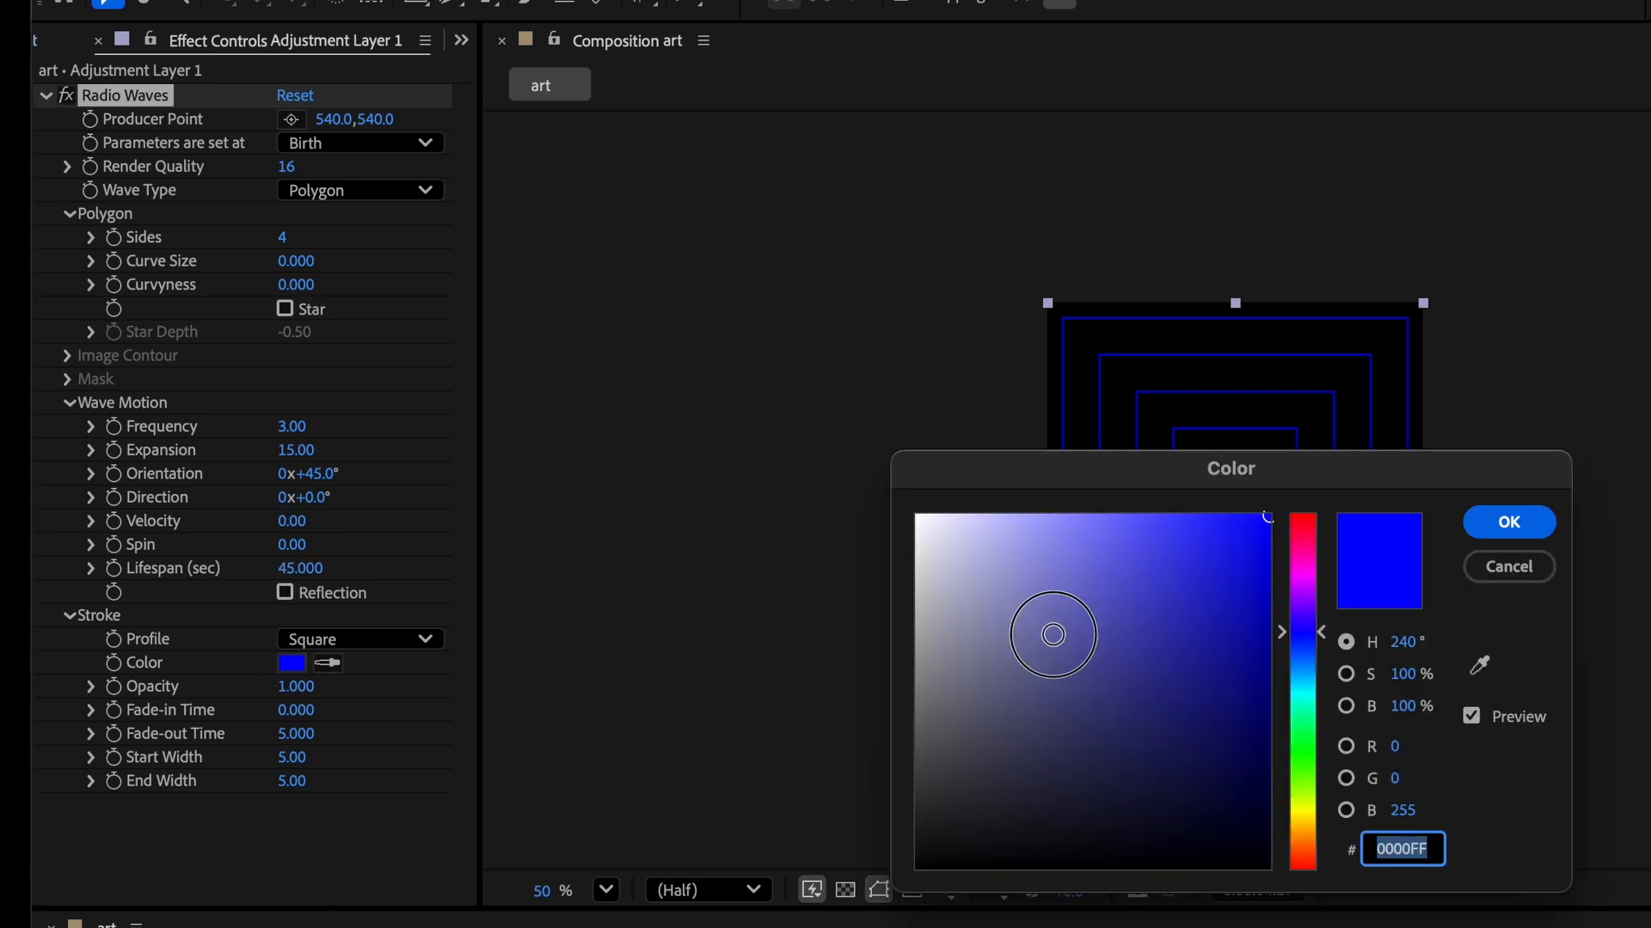
left_click_drag(1043, 634, 907, 461)
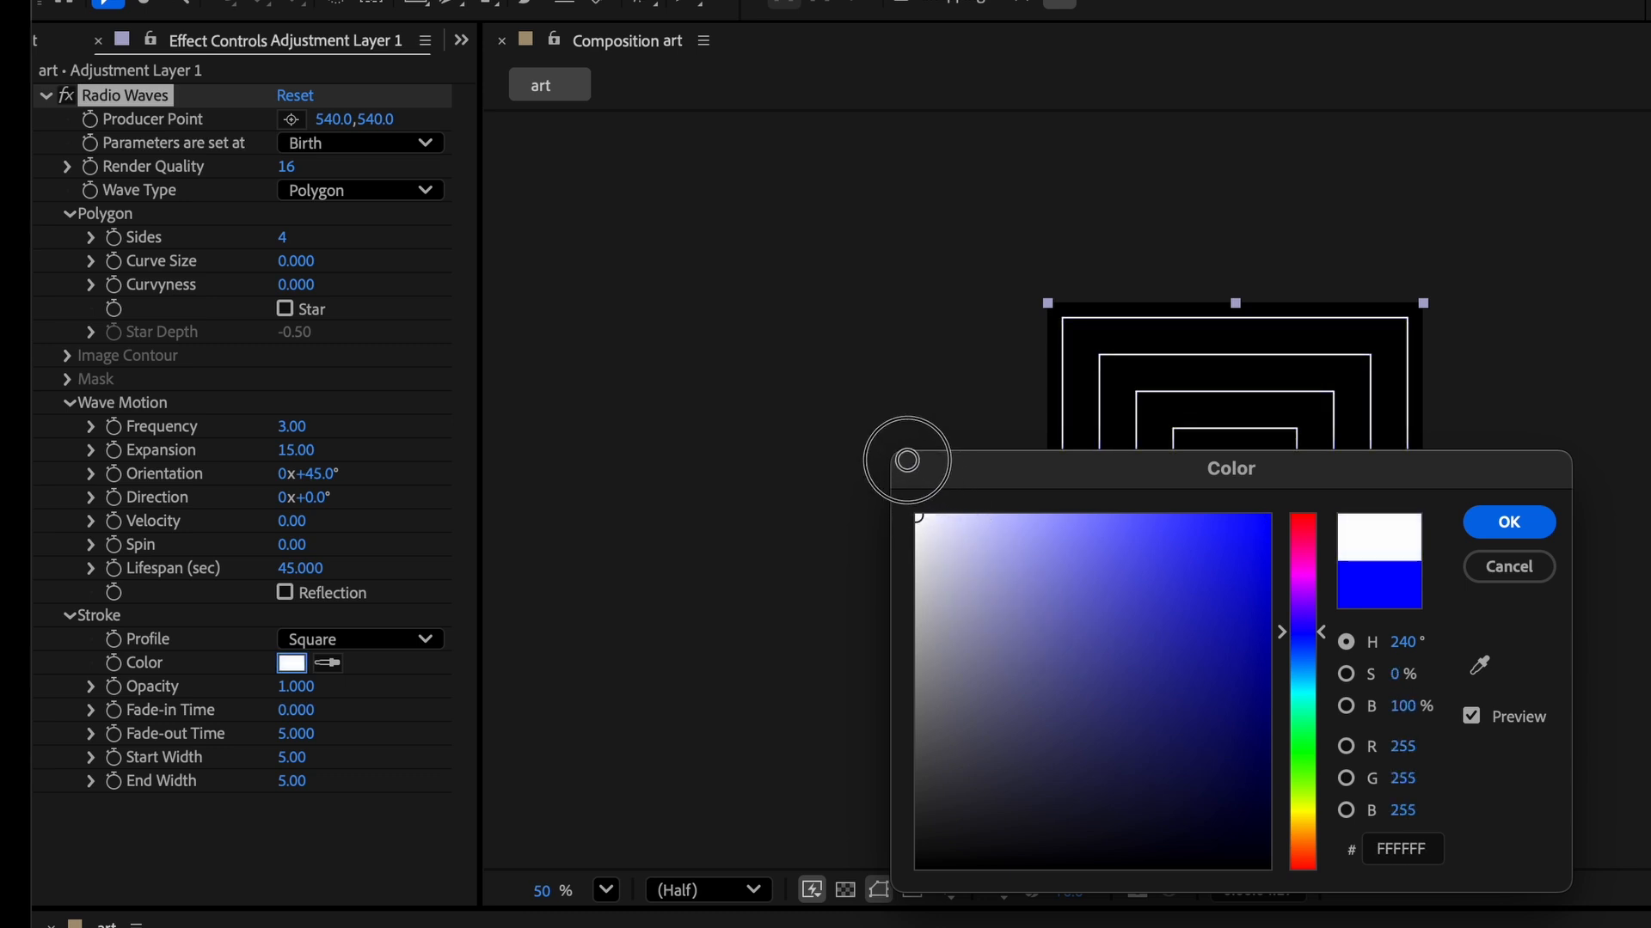
left_click(1506, 522)
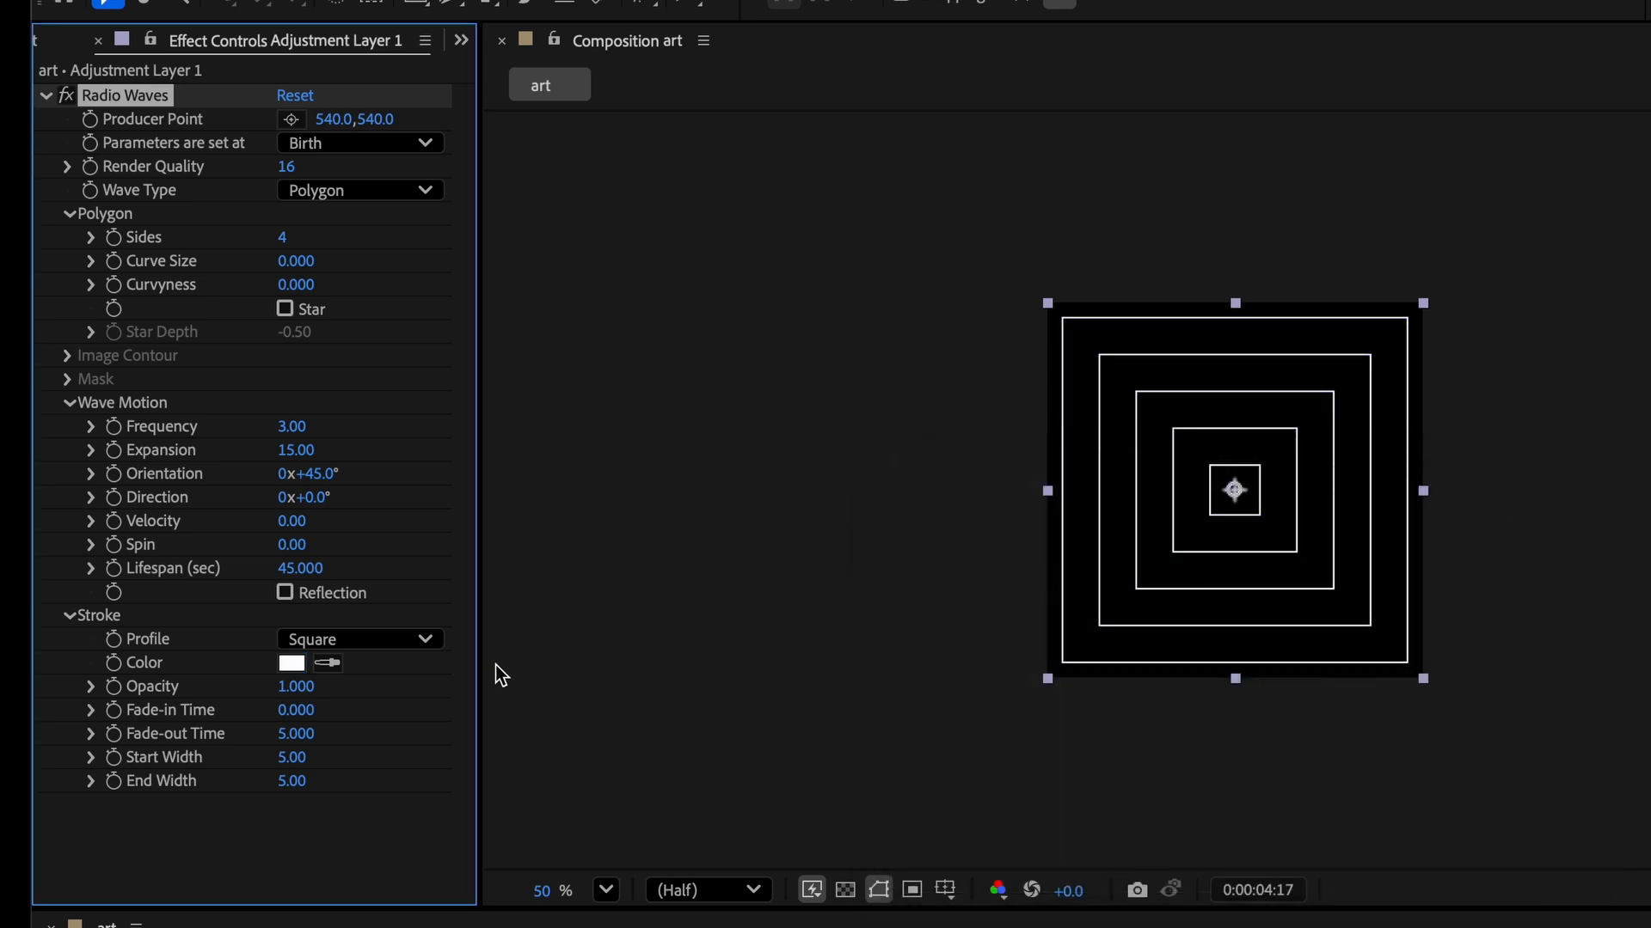
Set the stroke Start Width to 30.
left_click(296, 760)
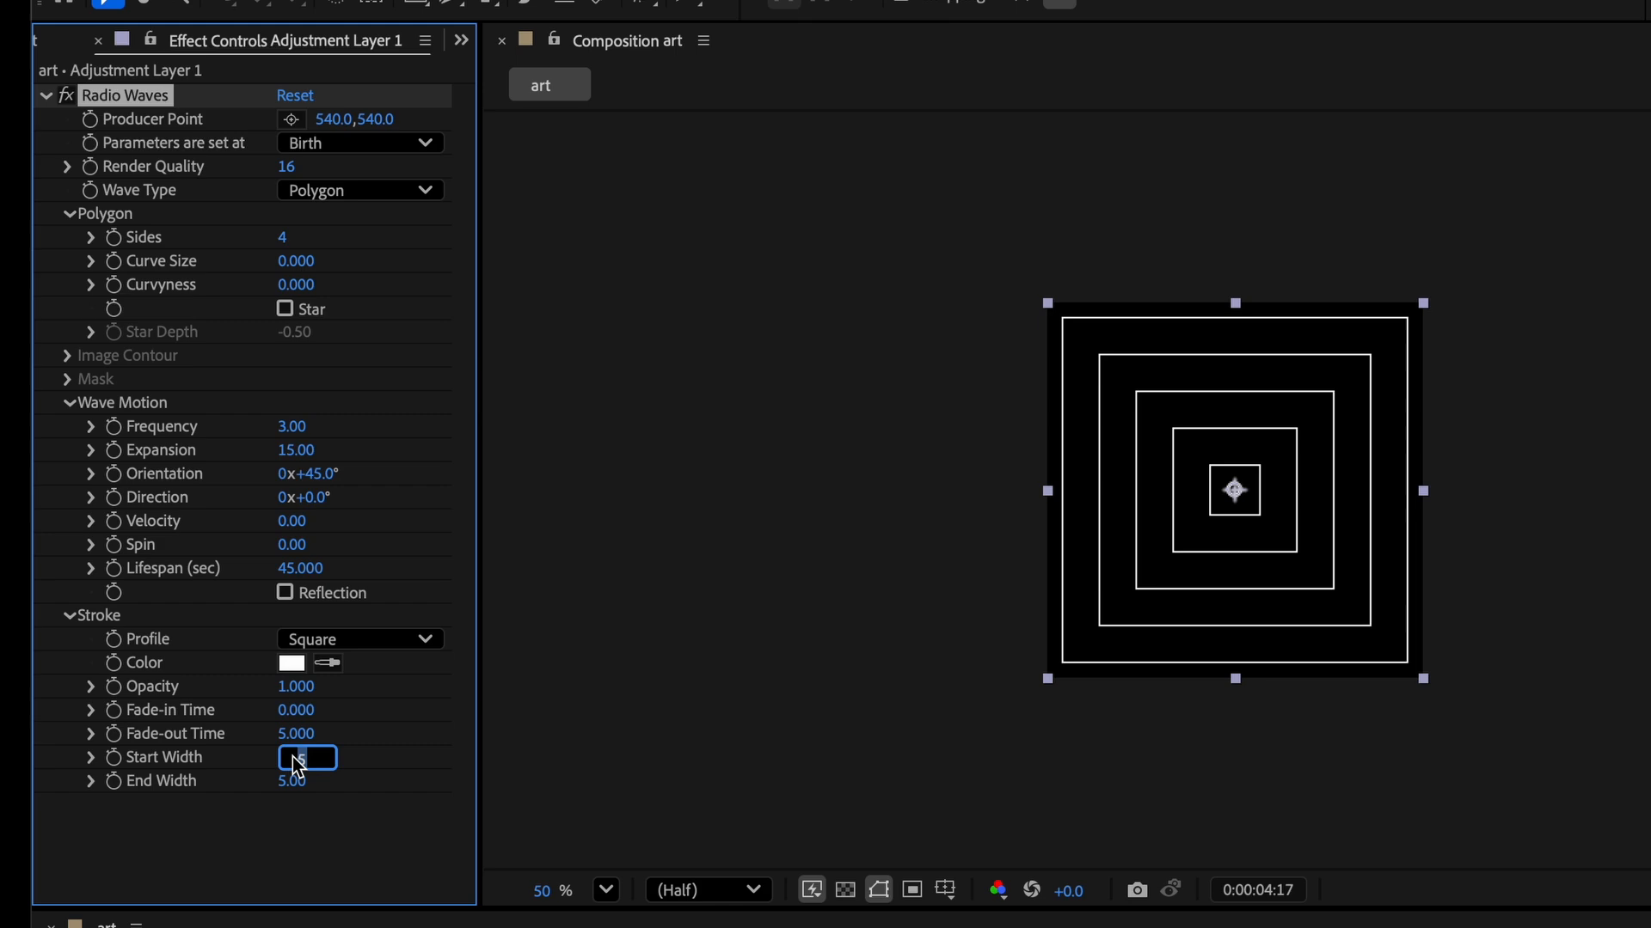
type("30")
key("Tab")
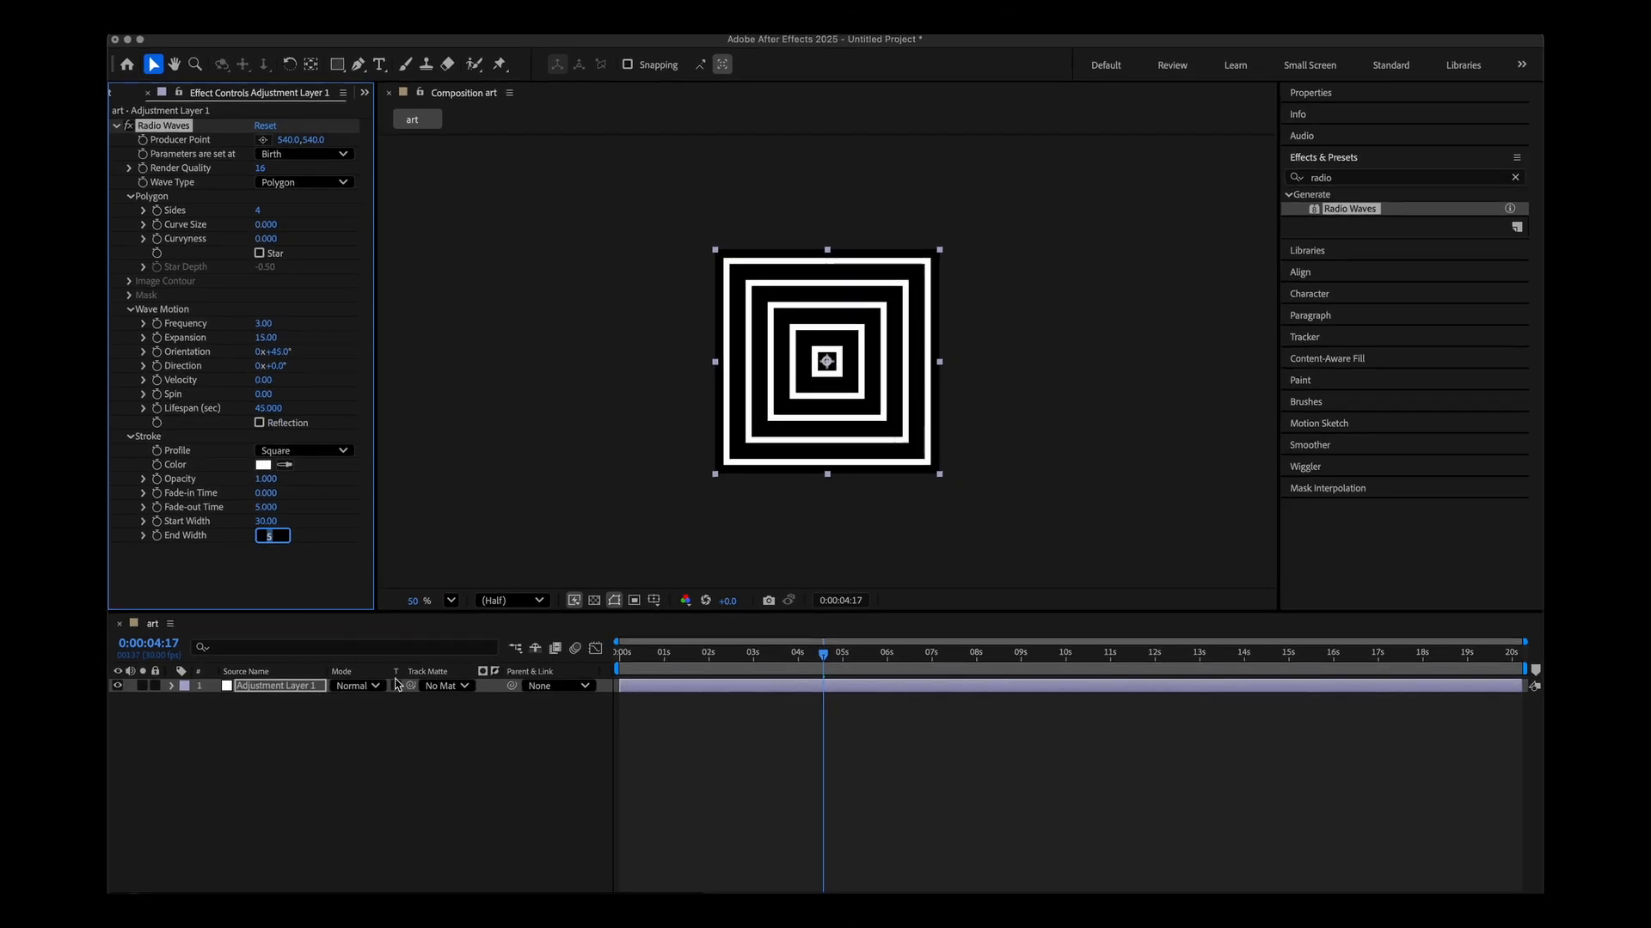
left_click(387, 739)
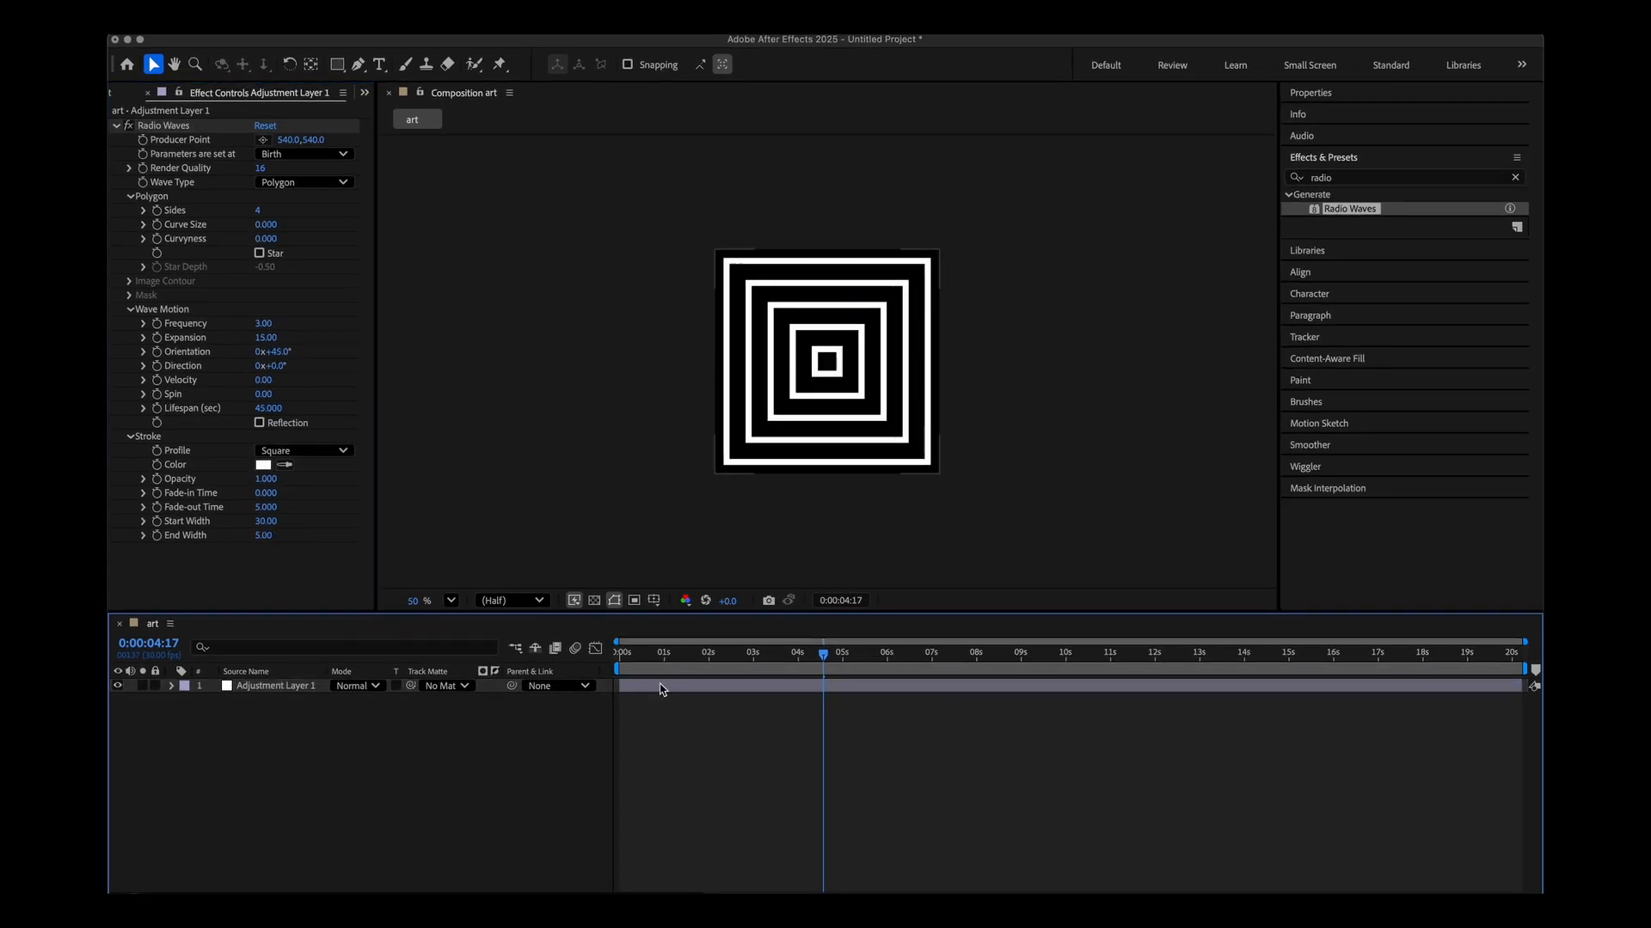
Scrub through the timeline to preview the animated square waves.
left_click_drag(661, 665, 749, 674)
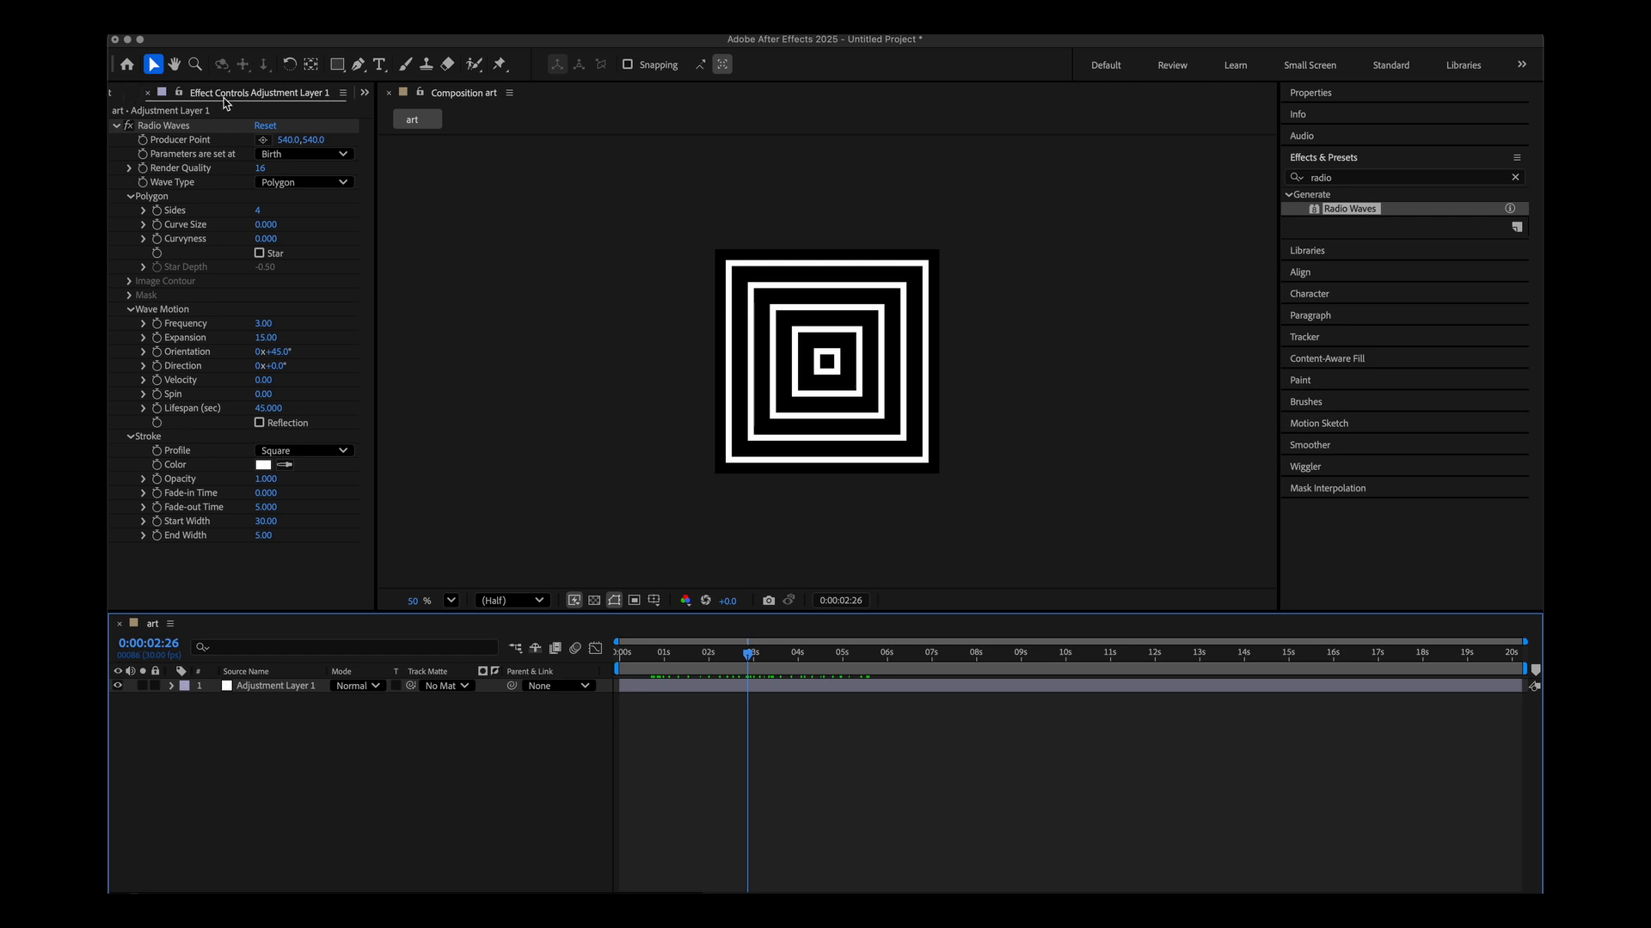
scroll(289, 90, "up", 1)
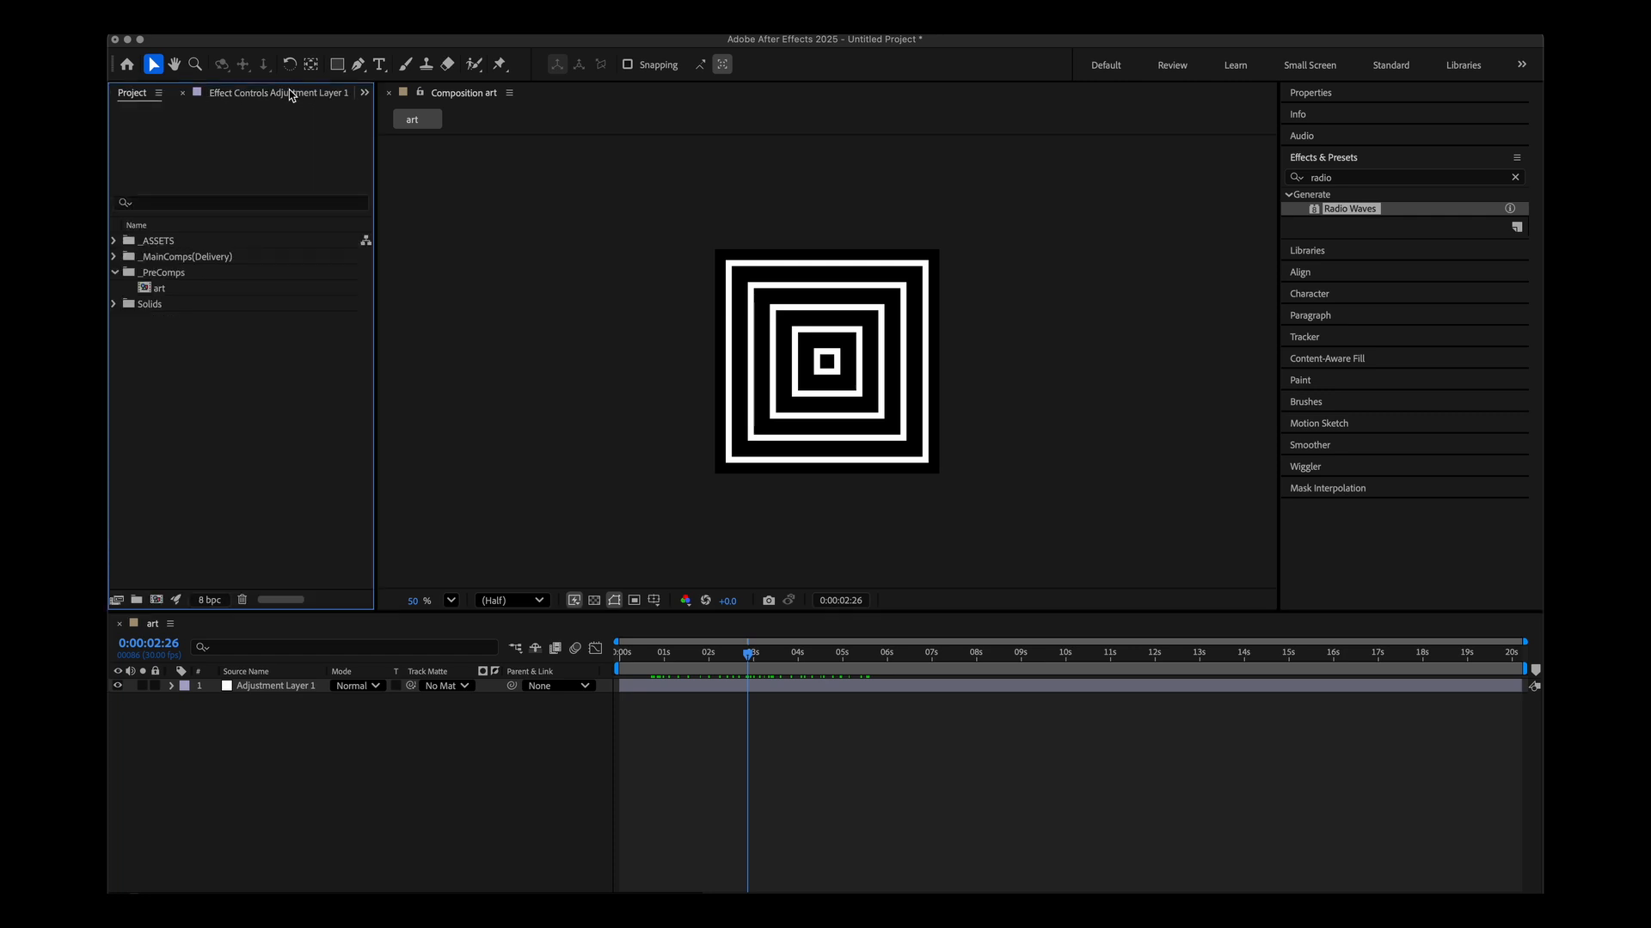
left_click(163, 275)
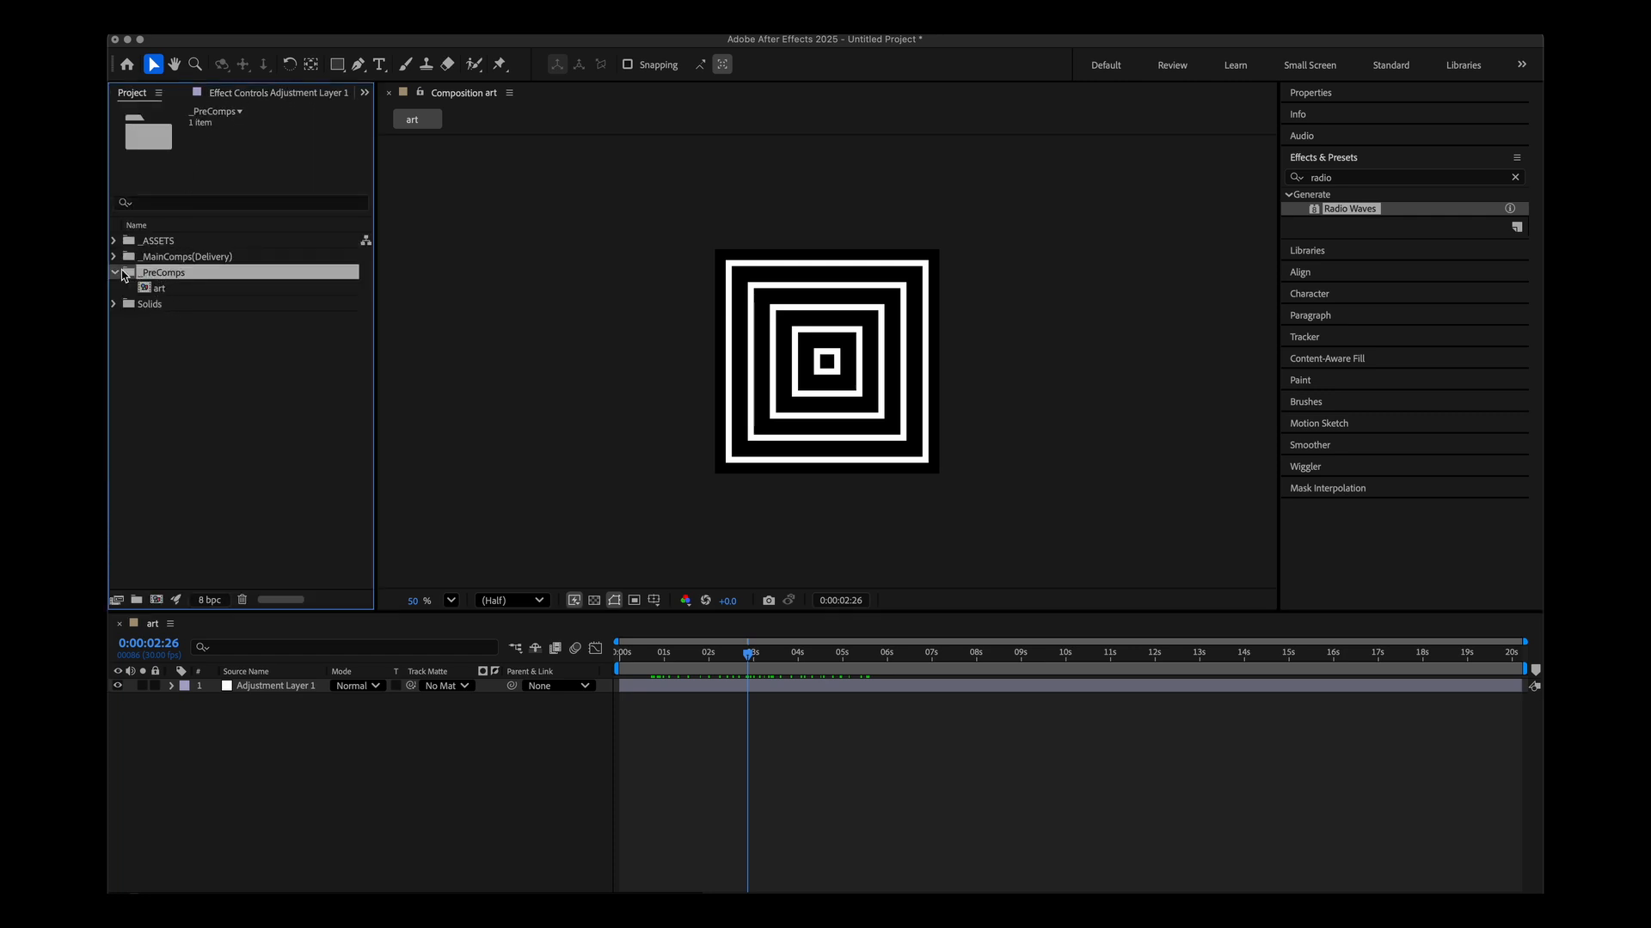
Create a new HD 1920x1080 composition at 30 fps inside the _MainComps(Delivery) folder.
left_click(168, 258)
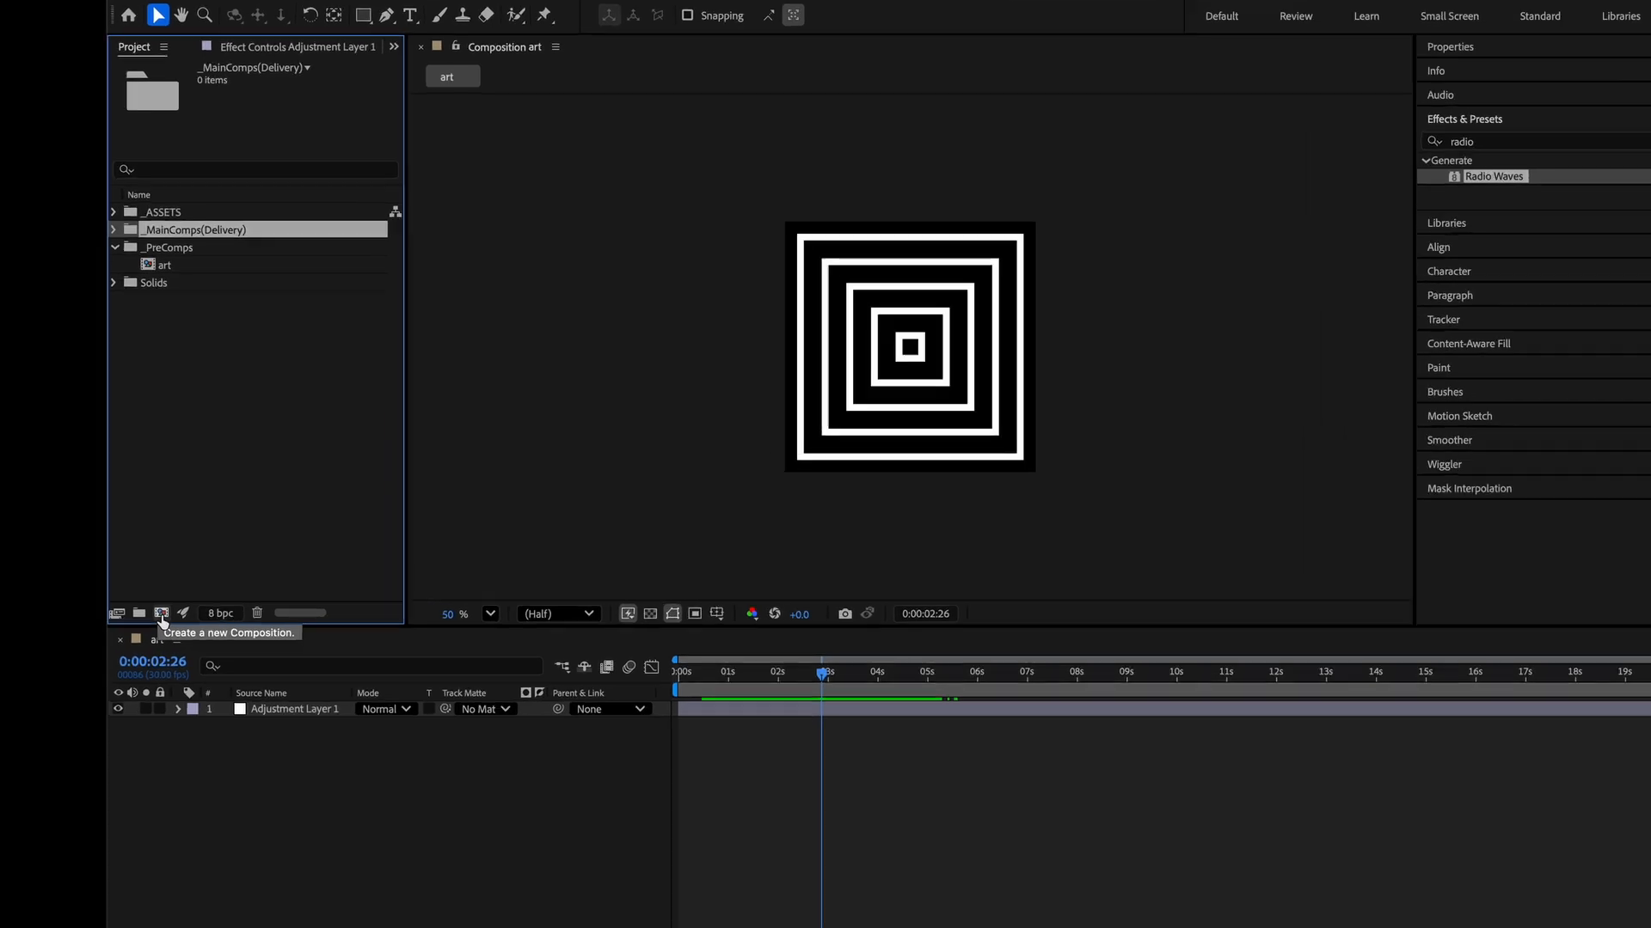
left_click(157, 602)
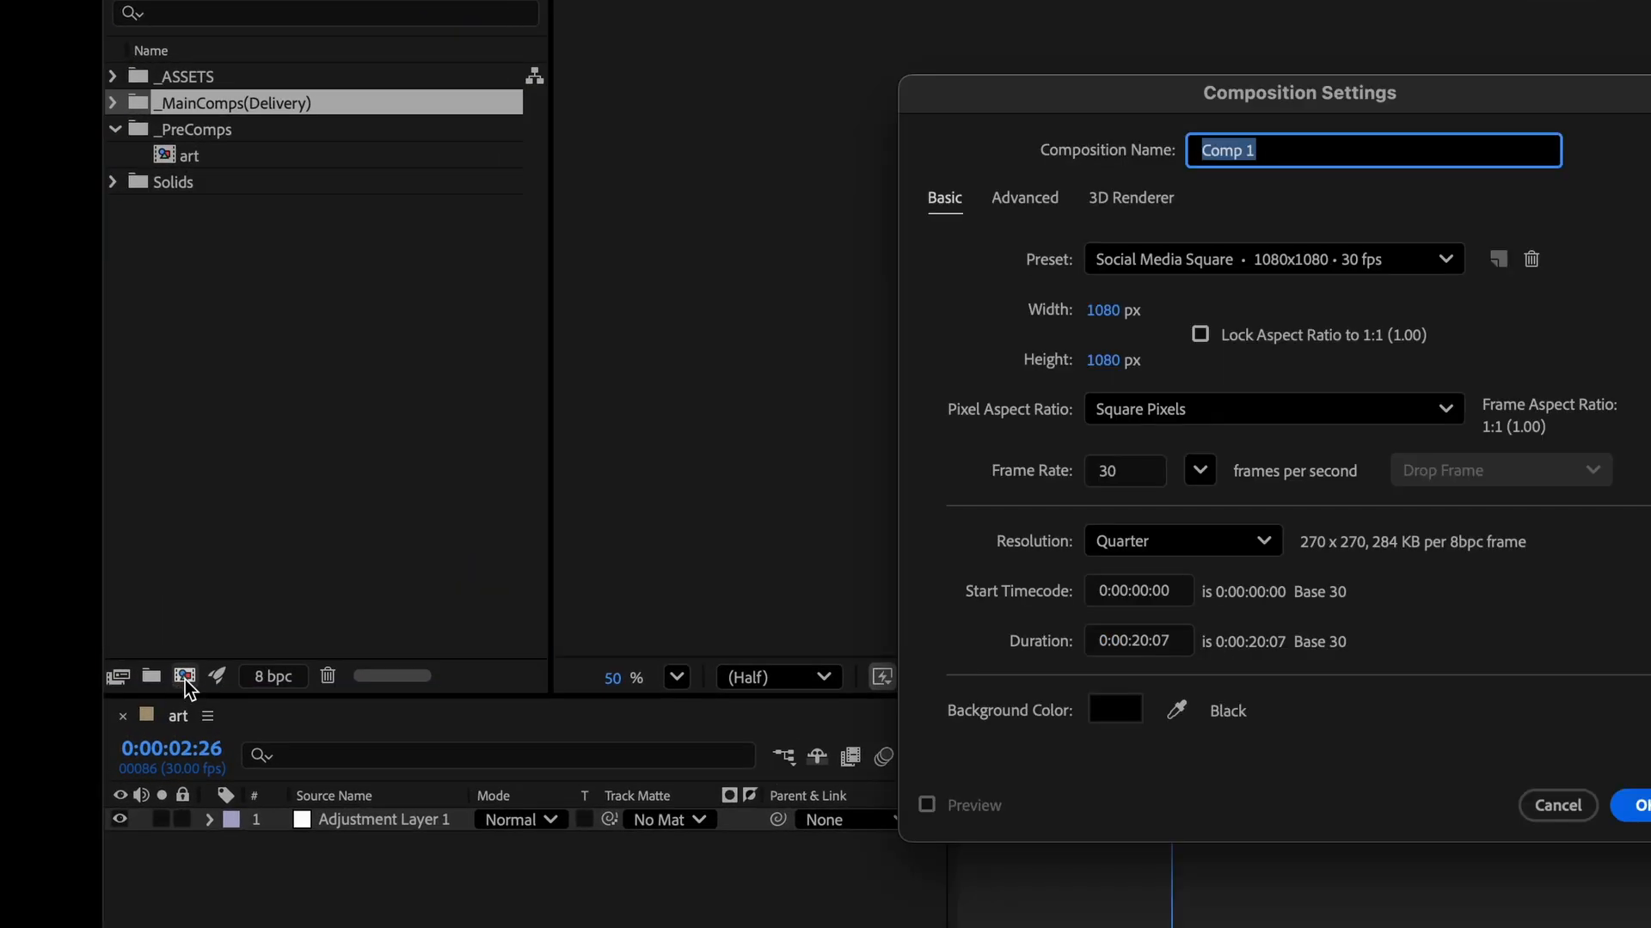
left_click(1137, 261)
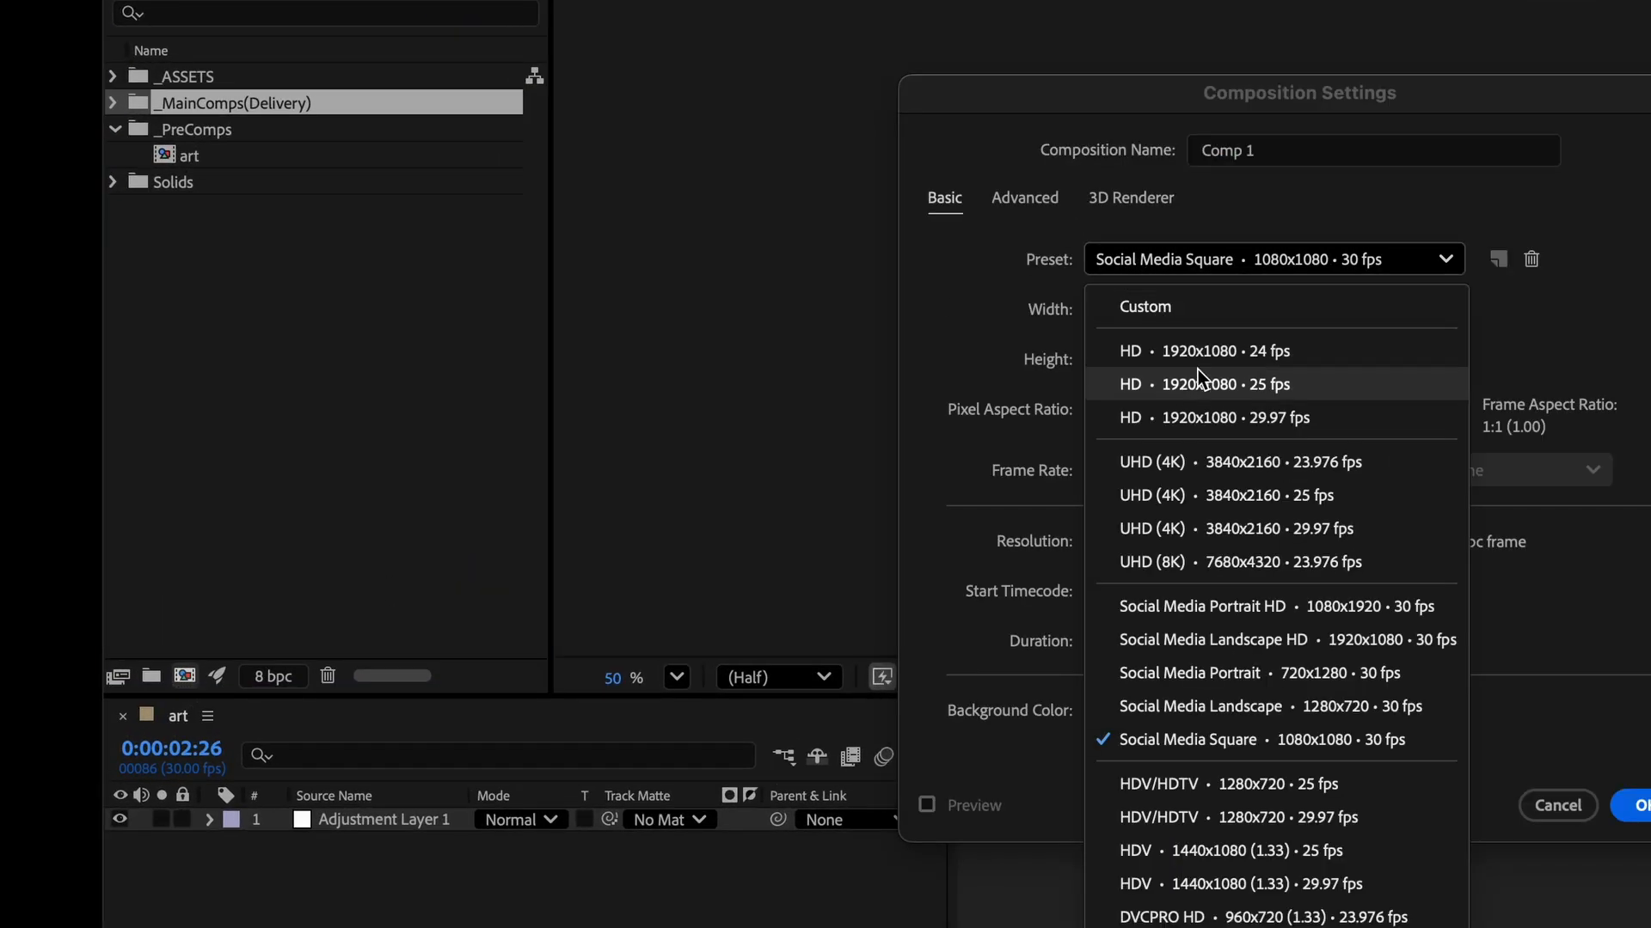
left_click(1195, 418)
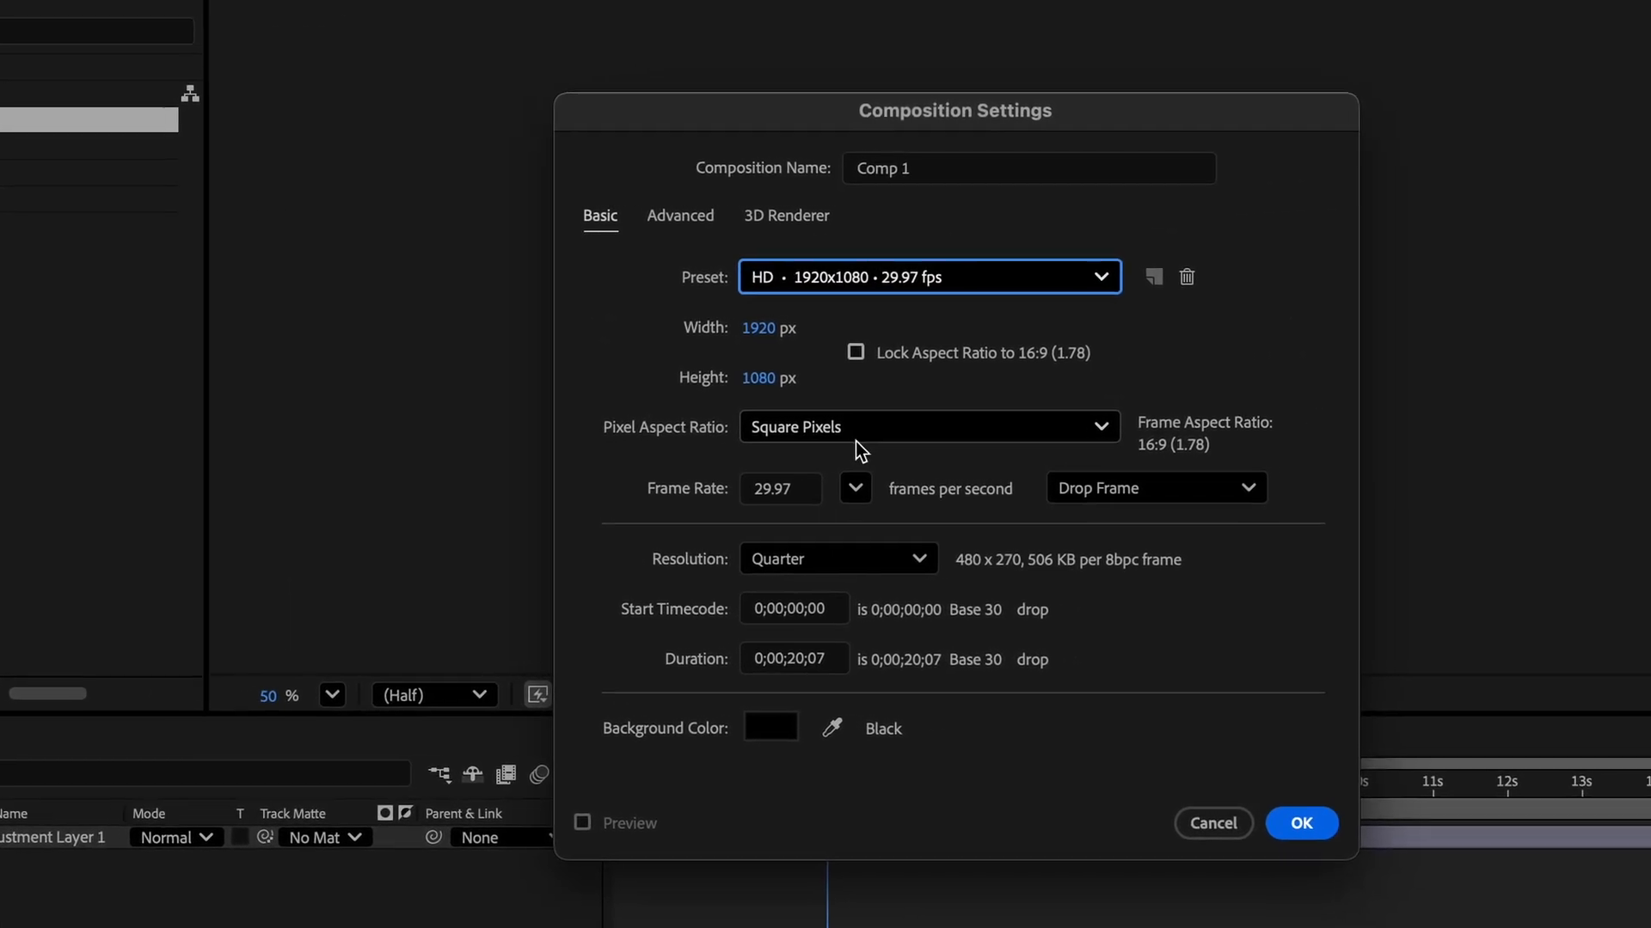
left_click(993, 476)
left_click(938, 484)
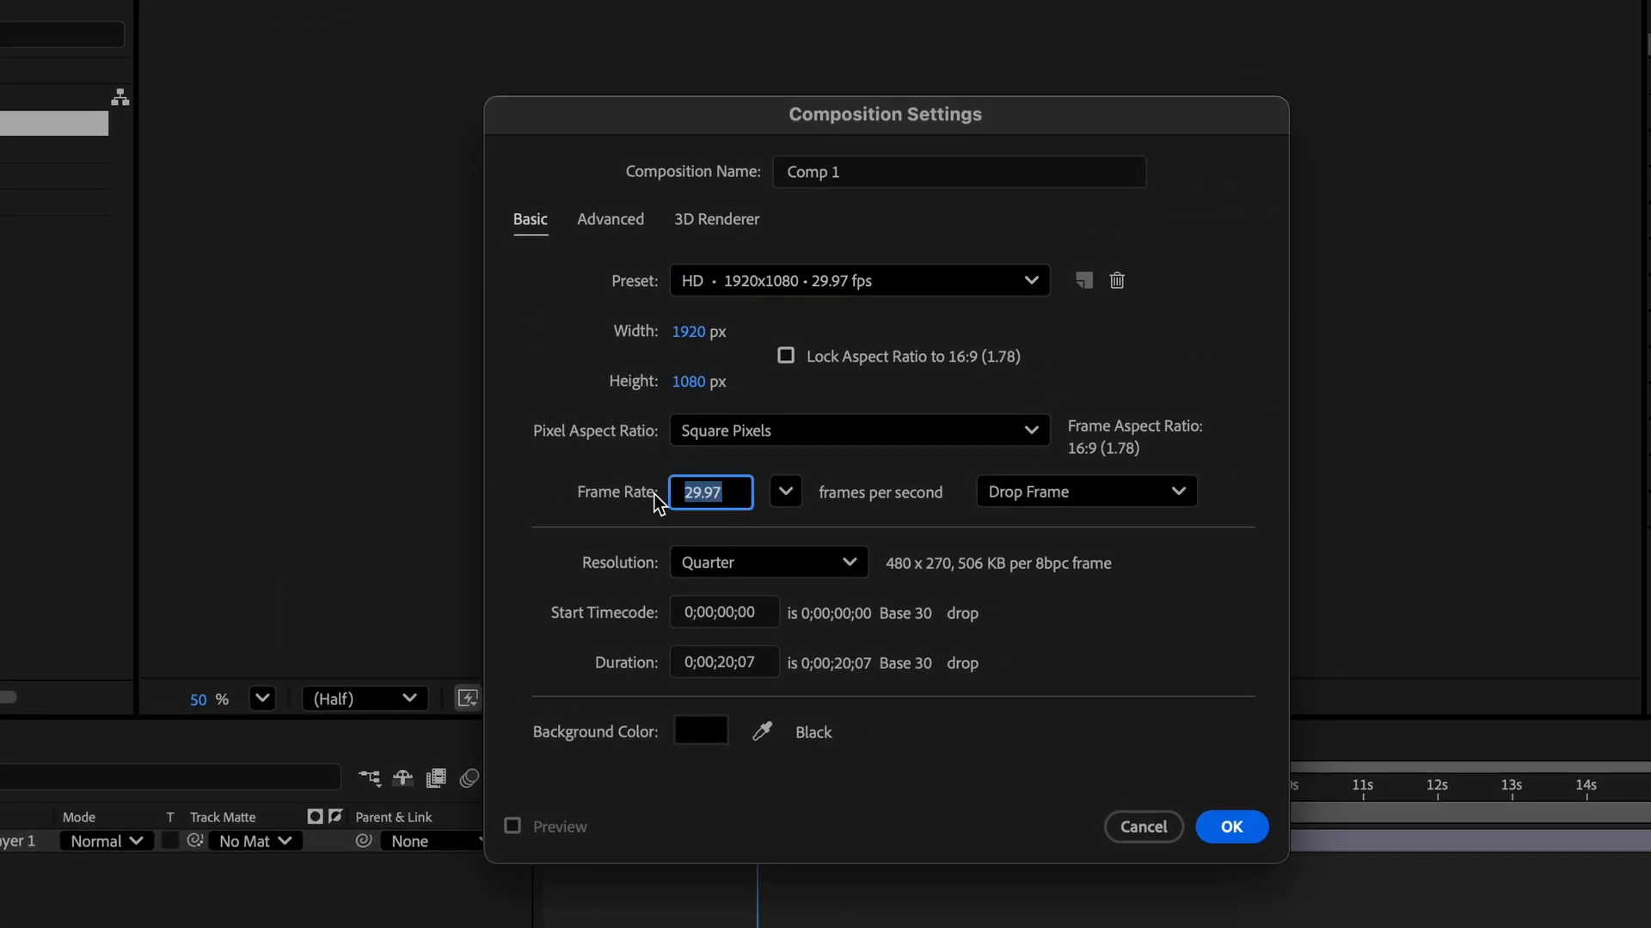
type("30")
key("Tab")
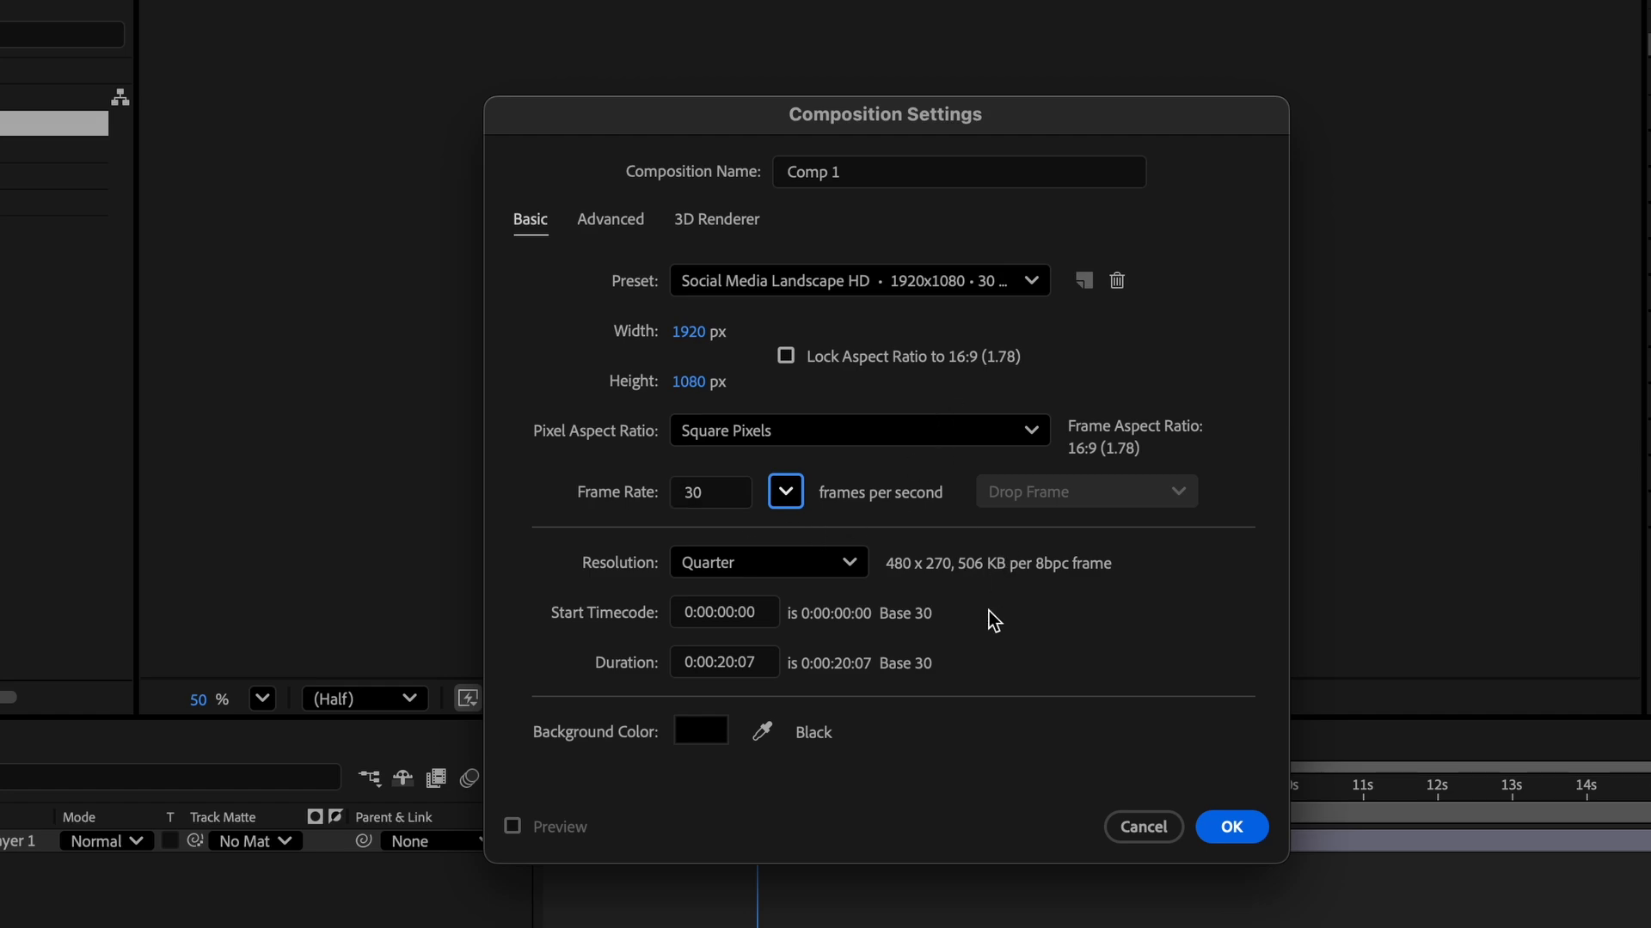
left_click(1231, 827)
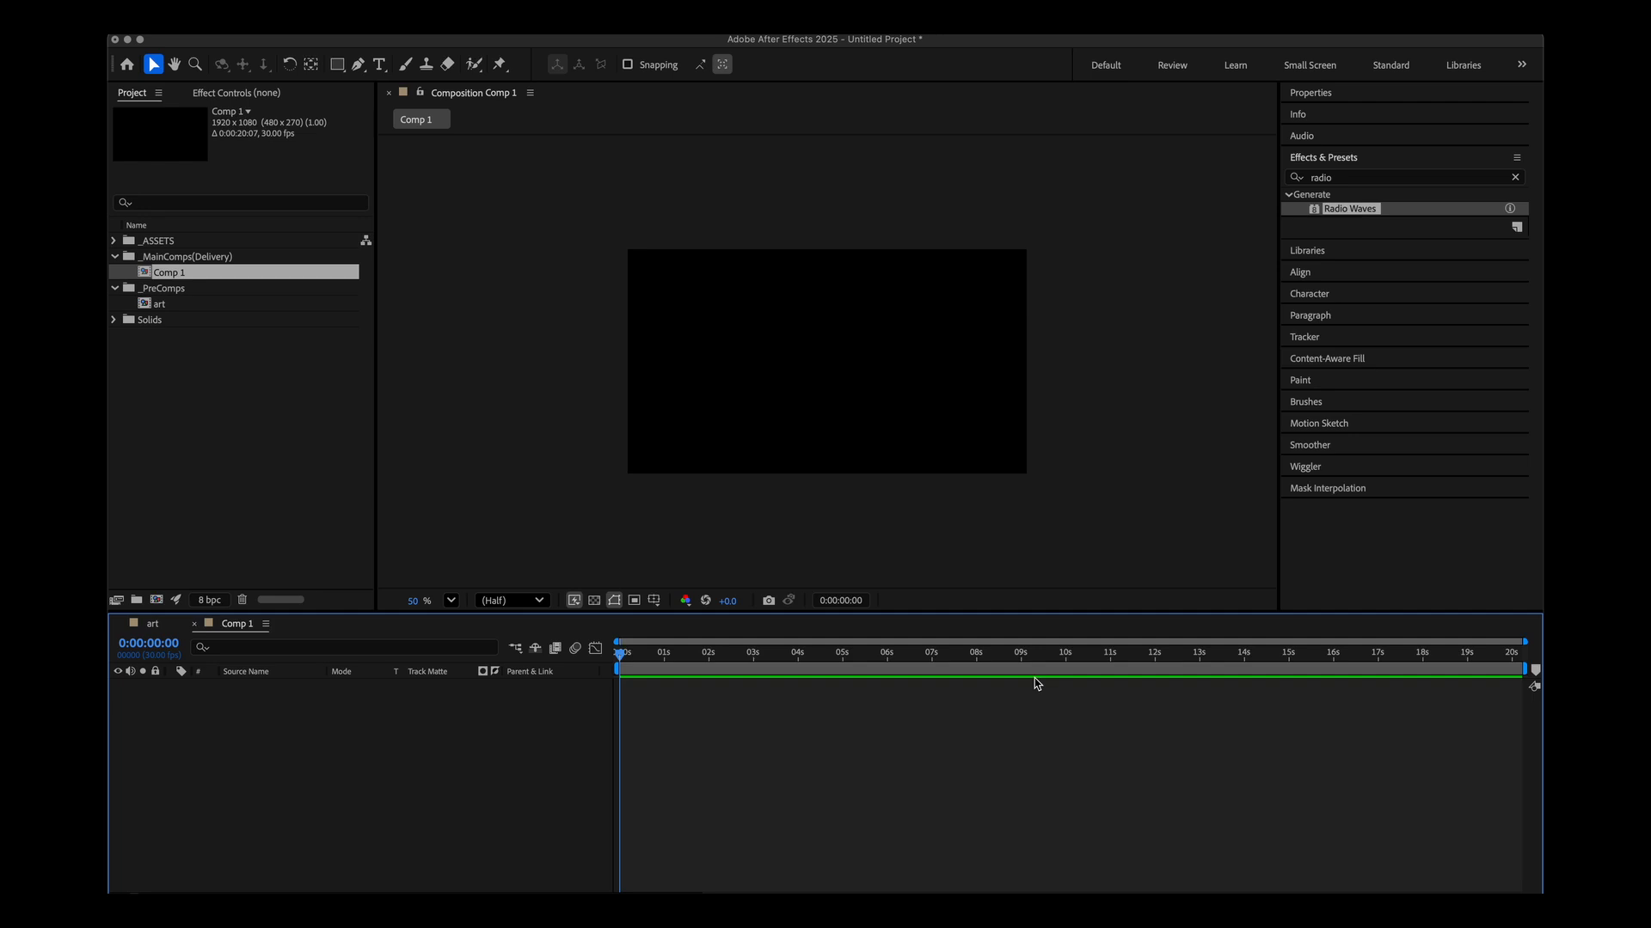
Rename the new composition to projection.
left_click(171, 274)
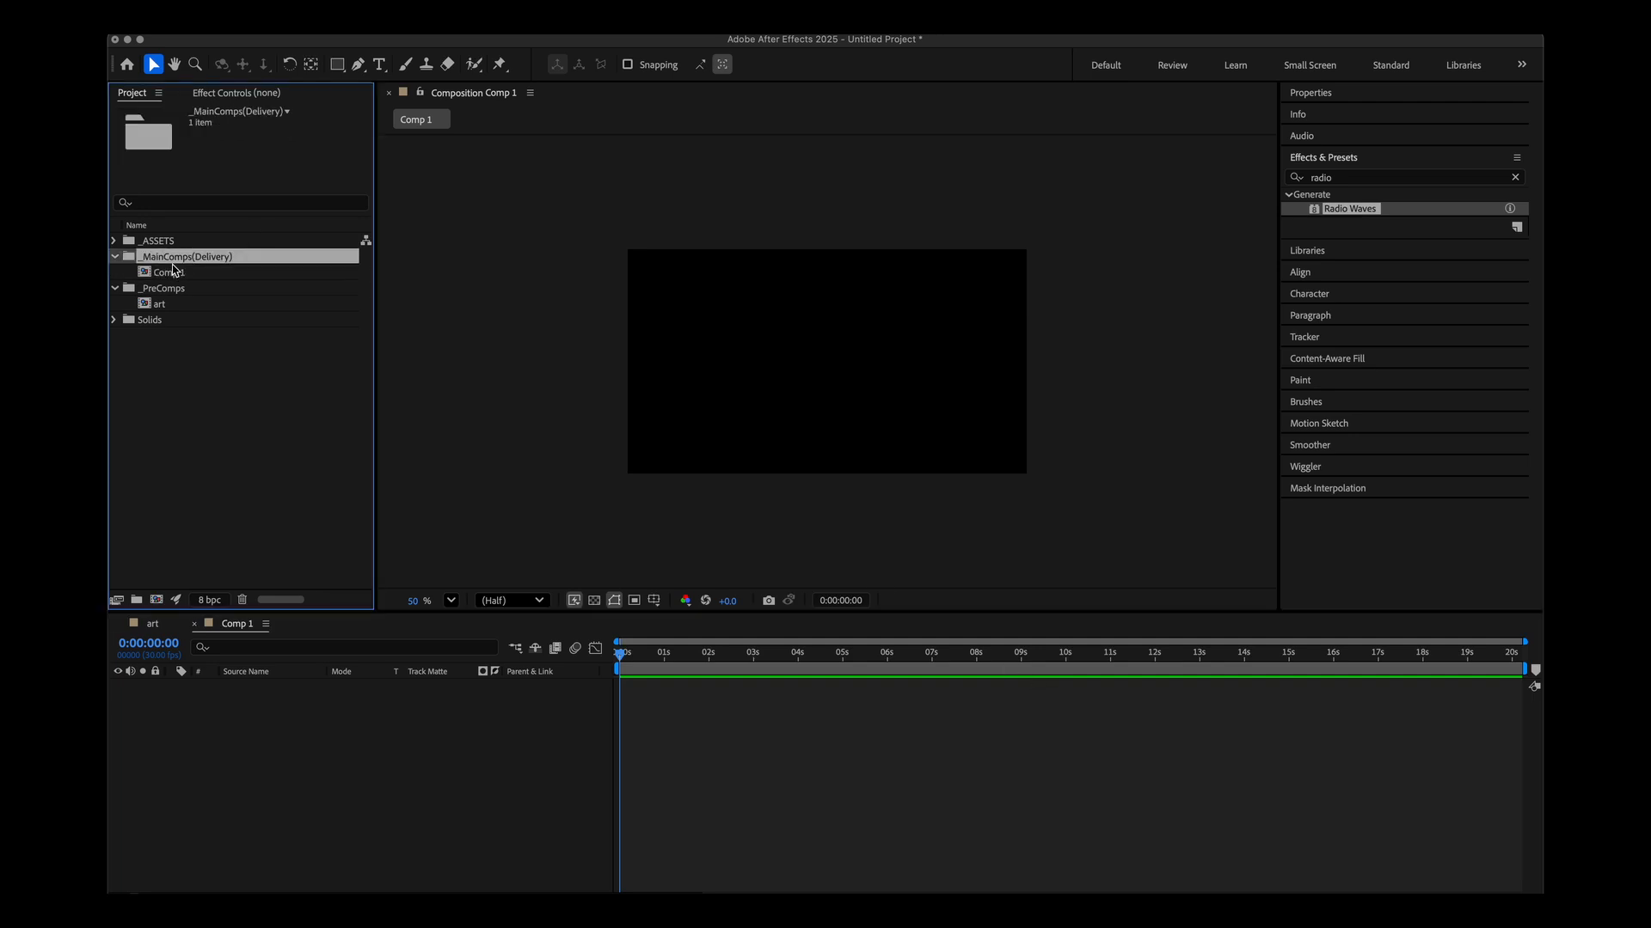
key("Return")
type("_projection")
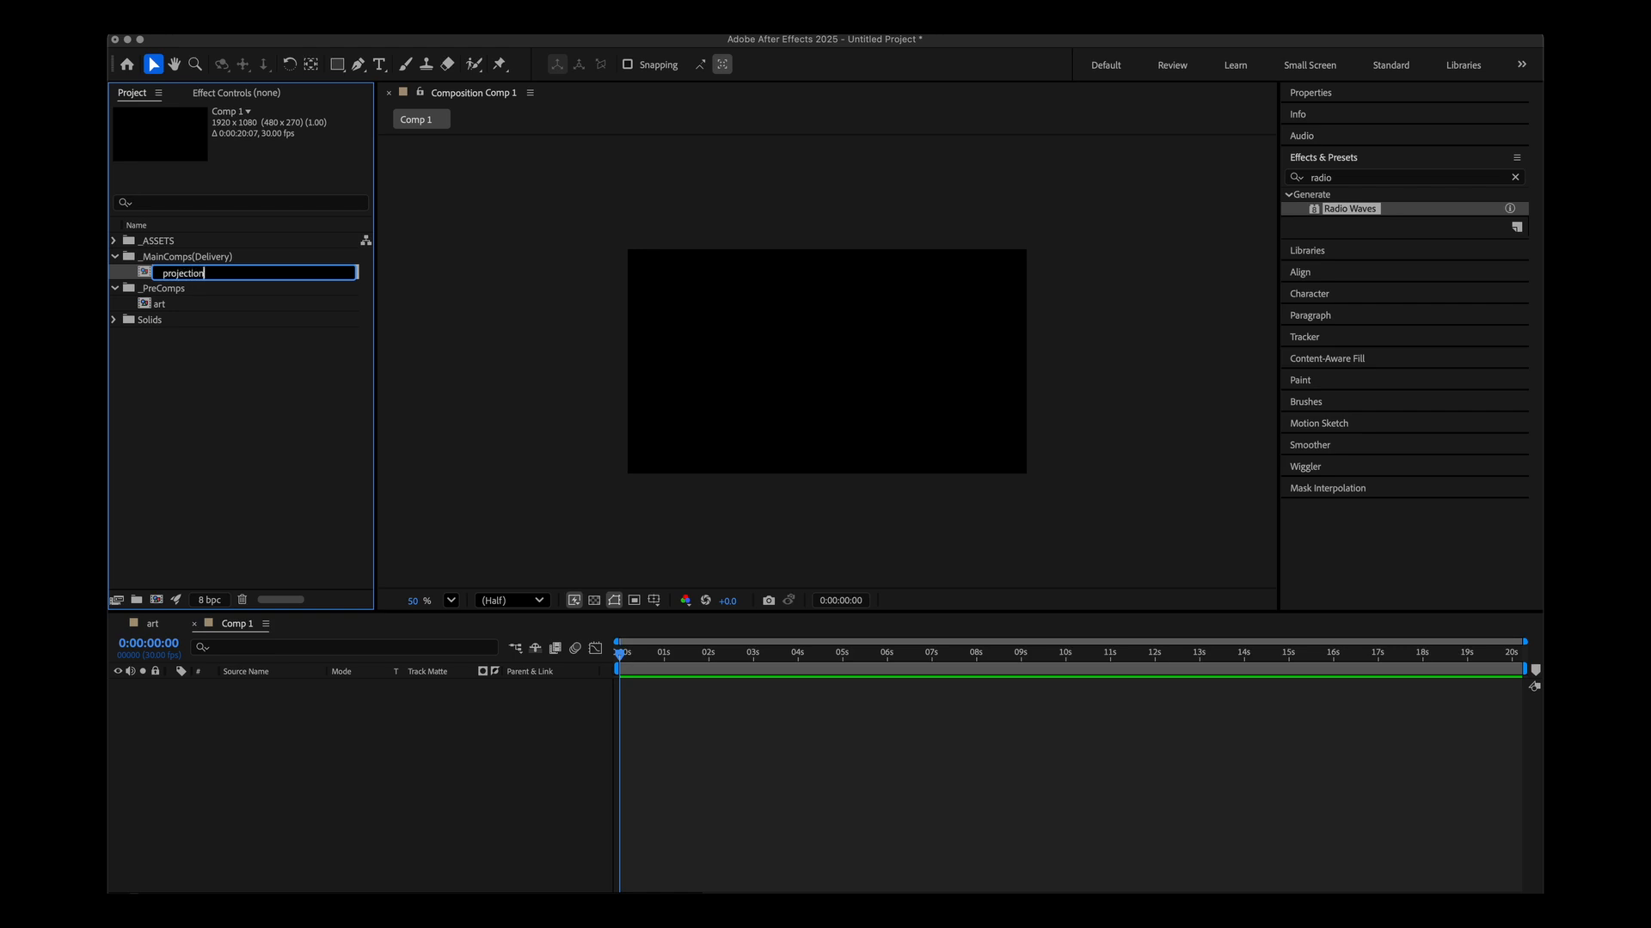
key("Return")
Enable Mercury Transmit in the Video Preview preferences.
left_click(207, 302)
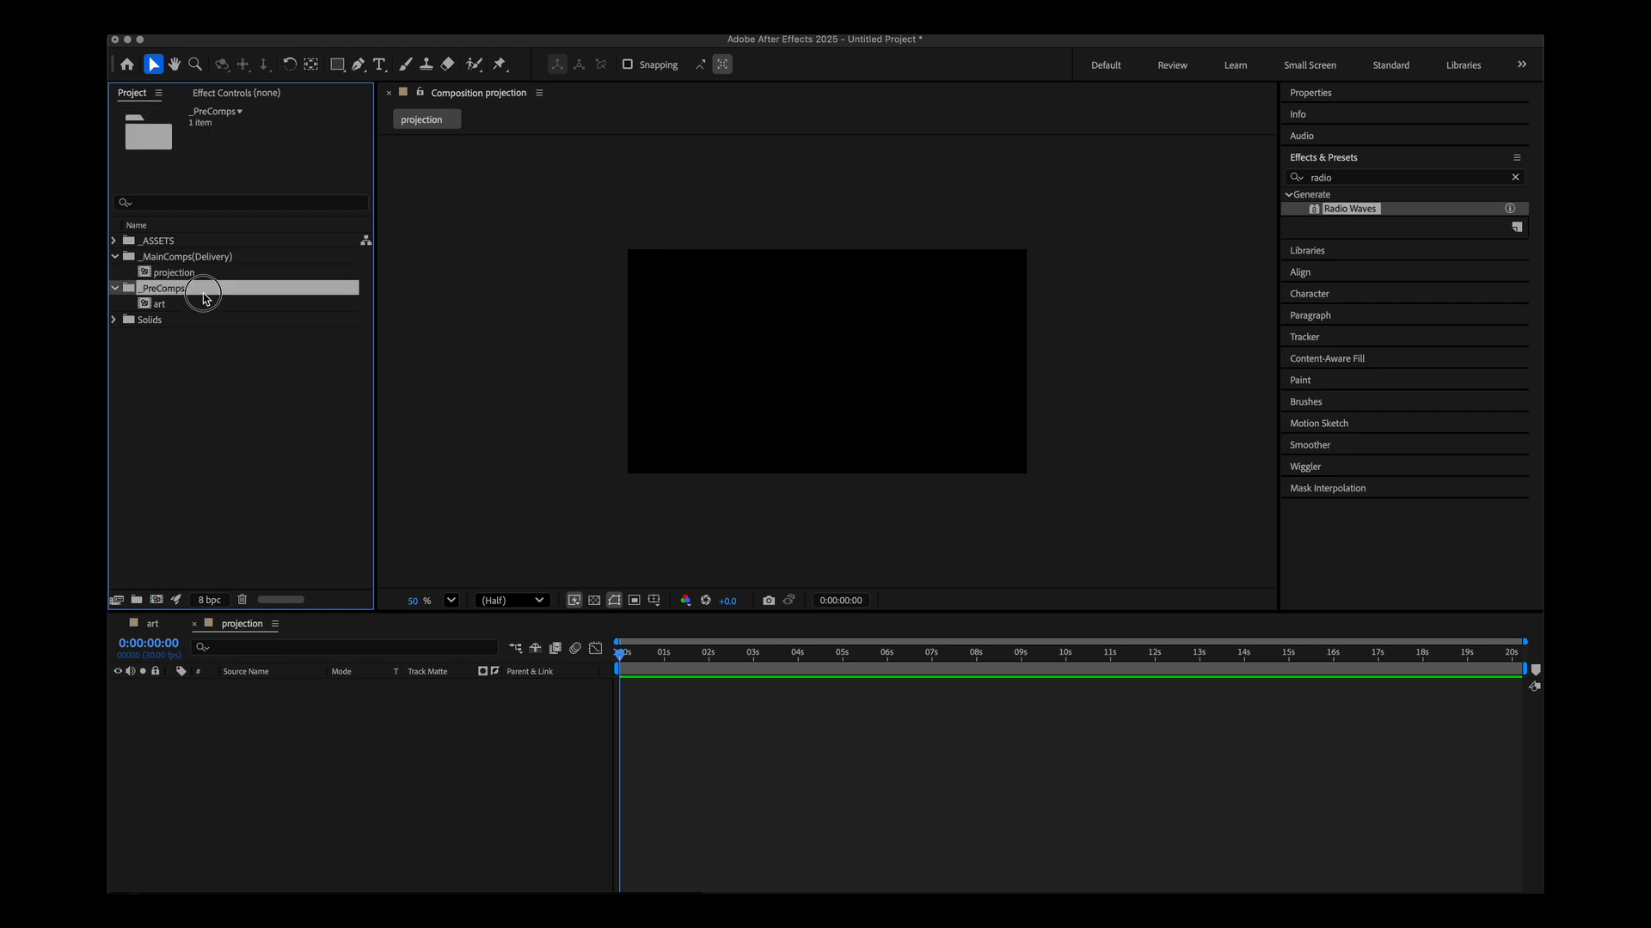
left_click(203, 277)
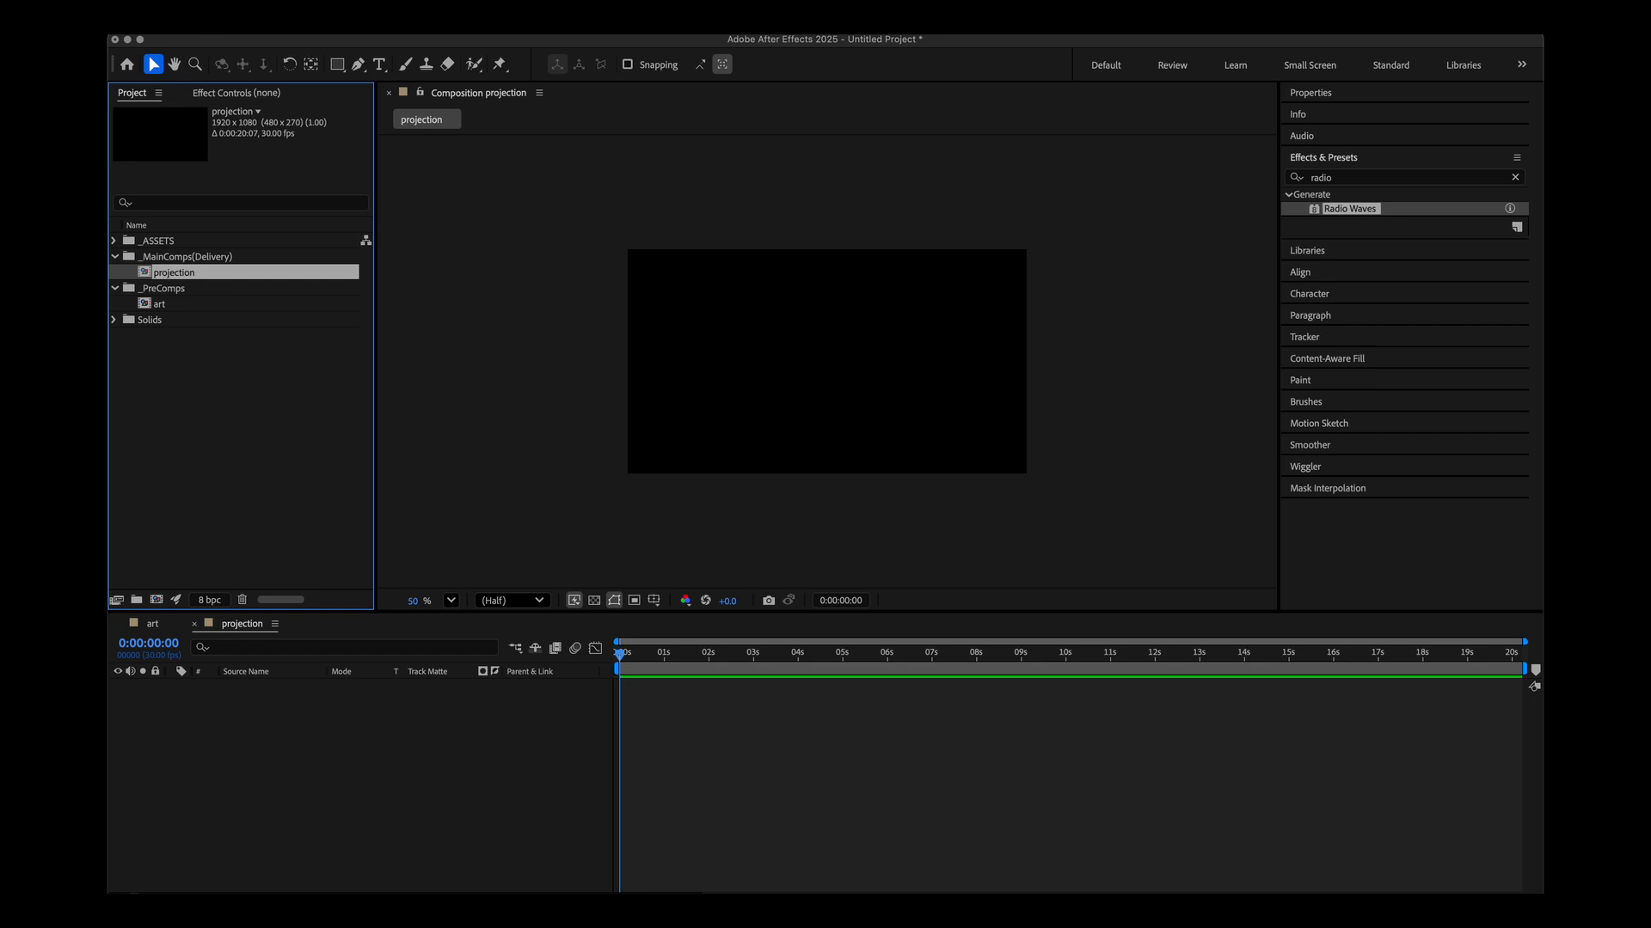
left_click(176, 29)
mouse_move(206, 78)
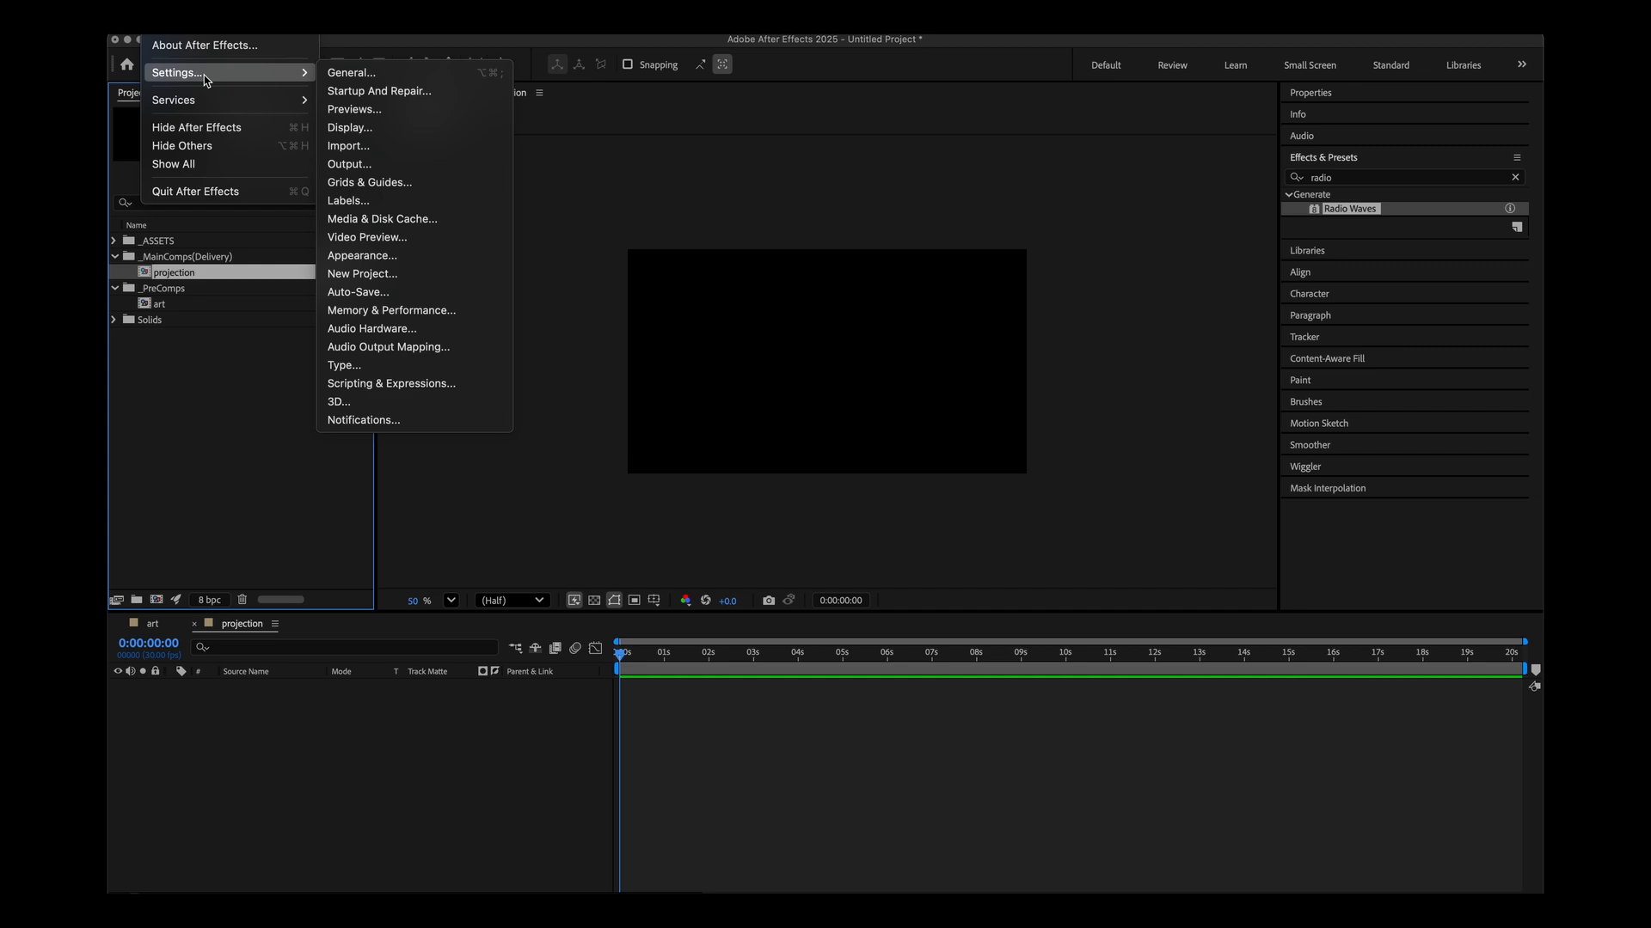
left_click(353, 72)
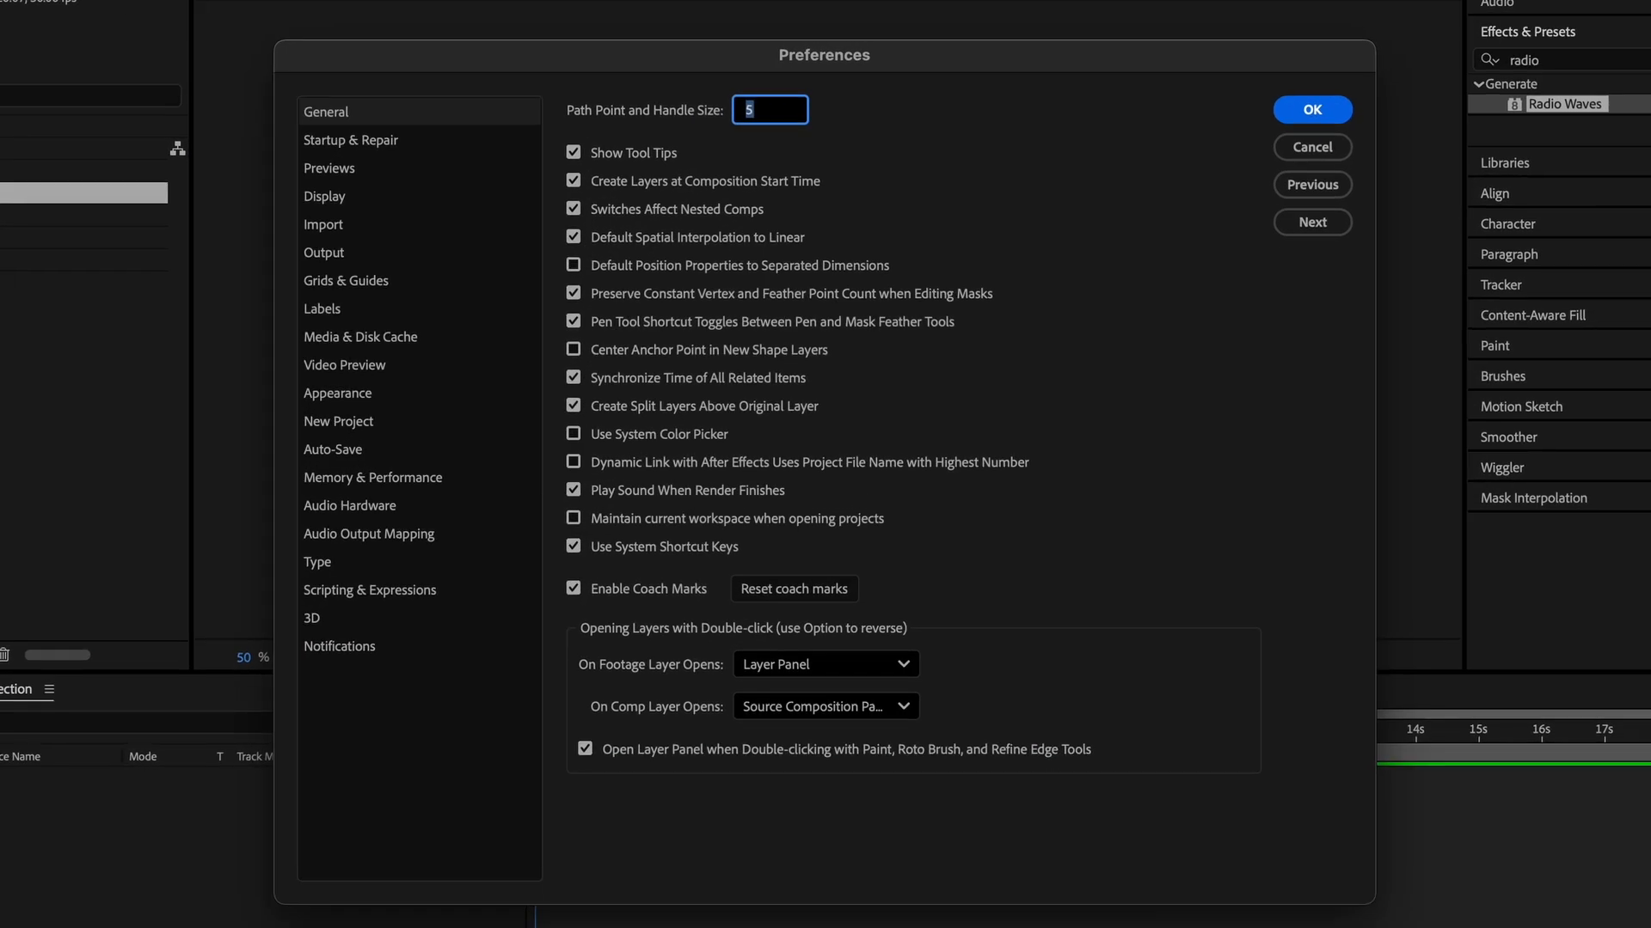
left_click(383, 370)
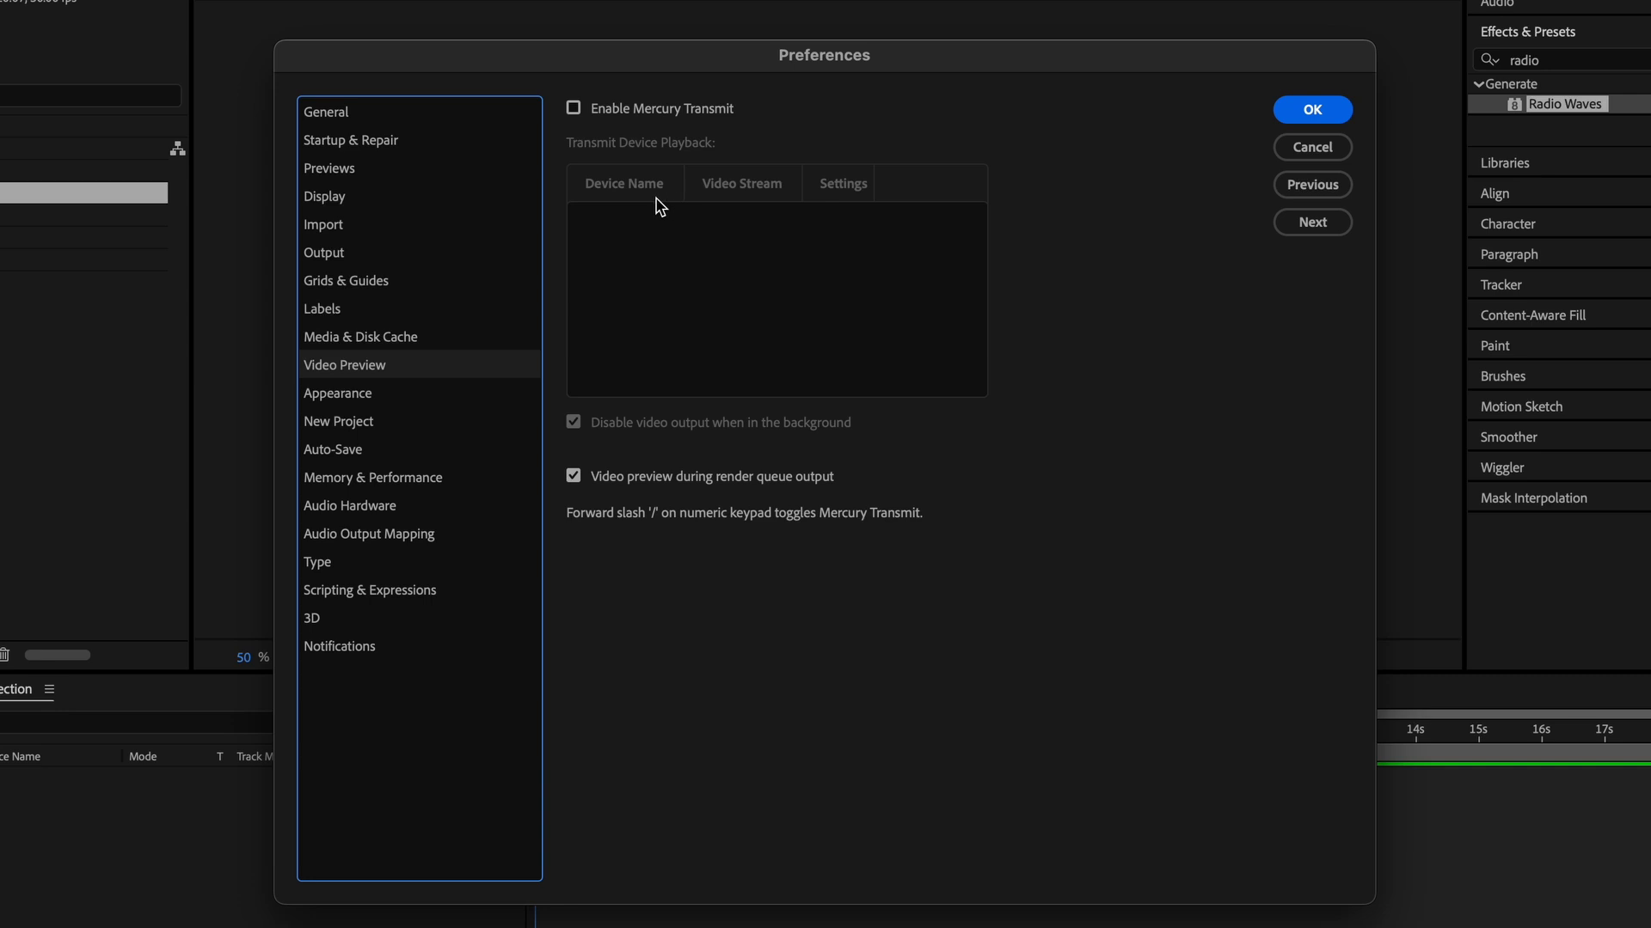
left_click(574, 110)
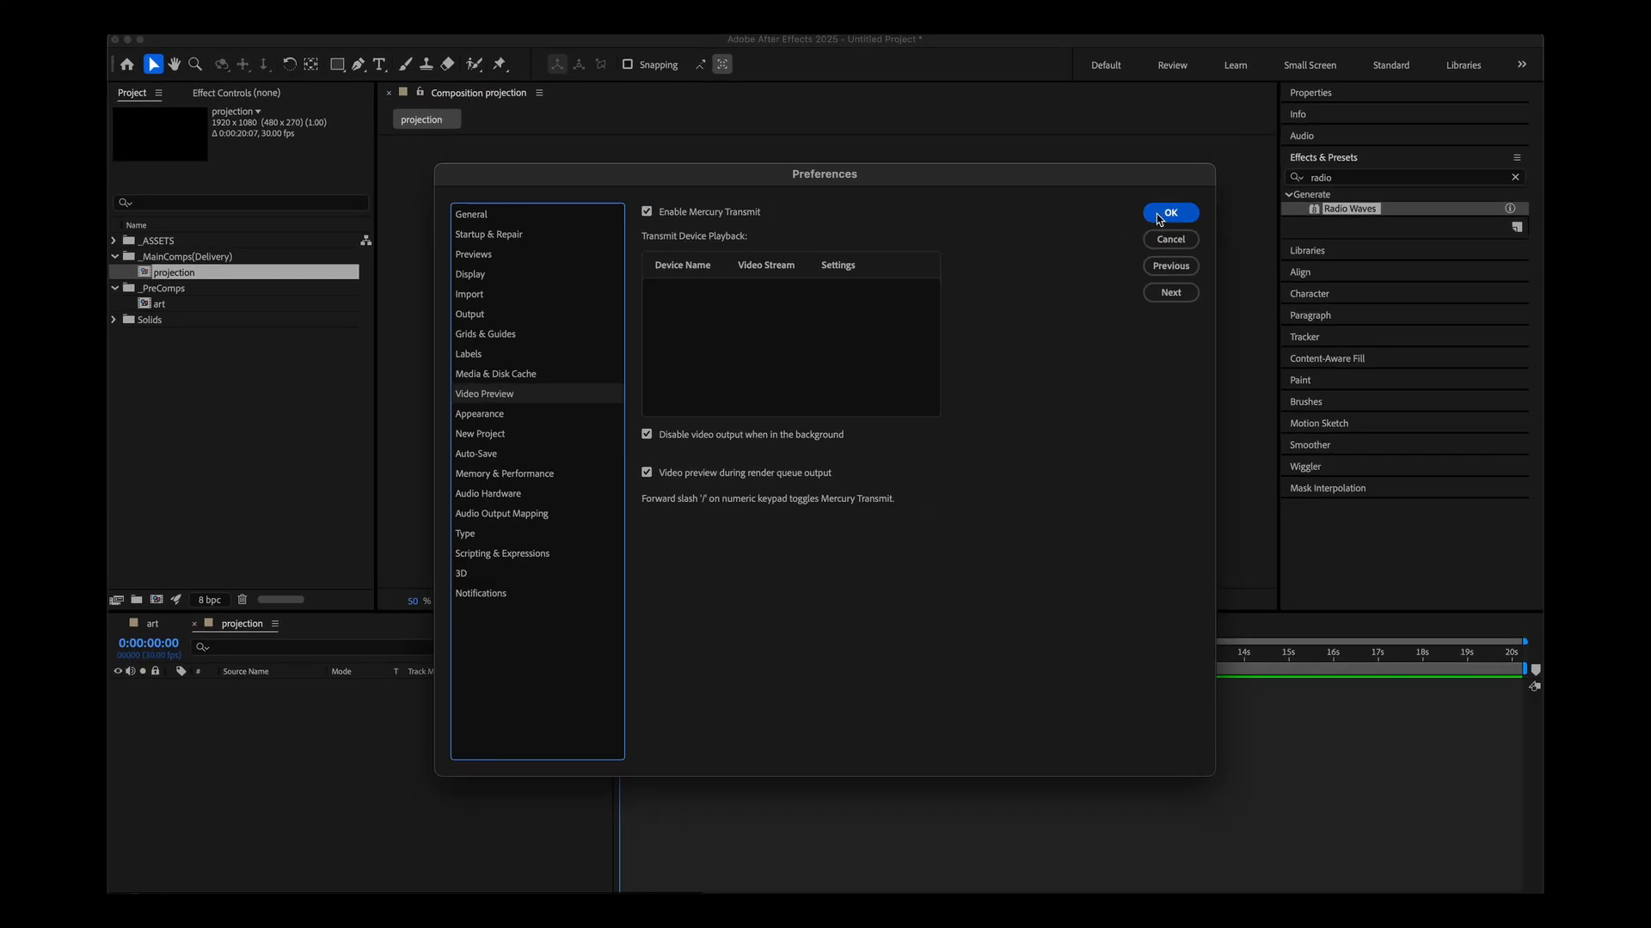
left_click(1309, 111)
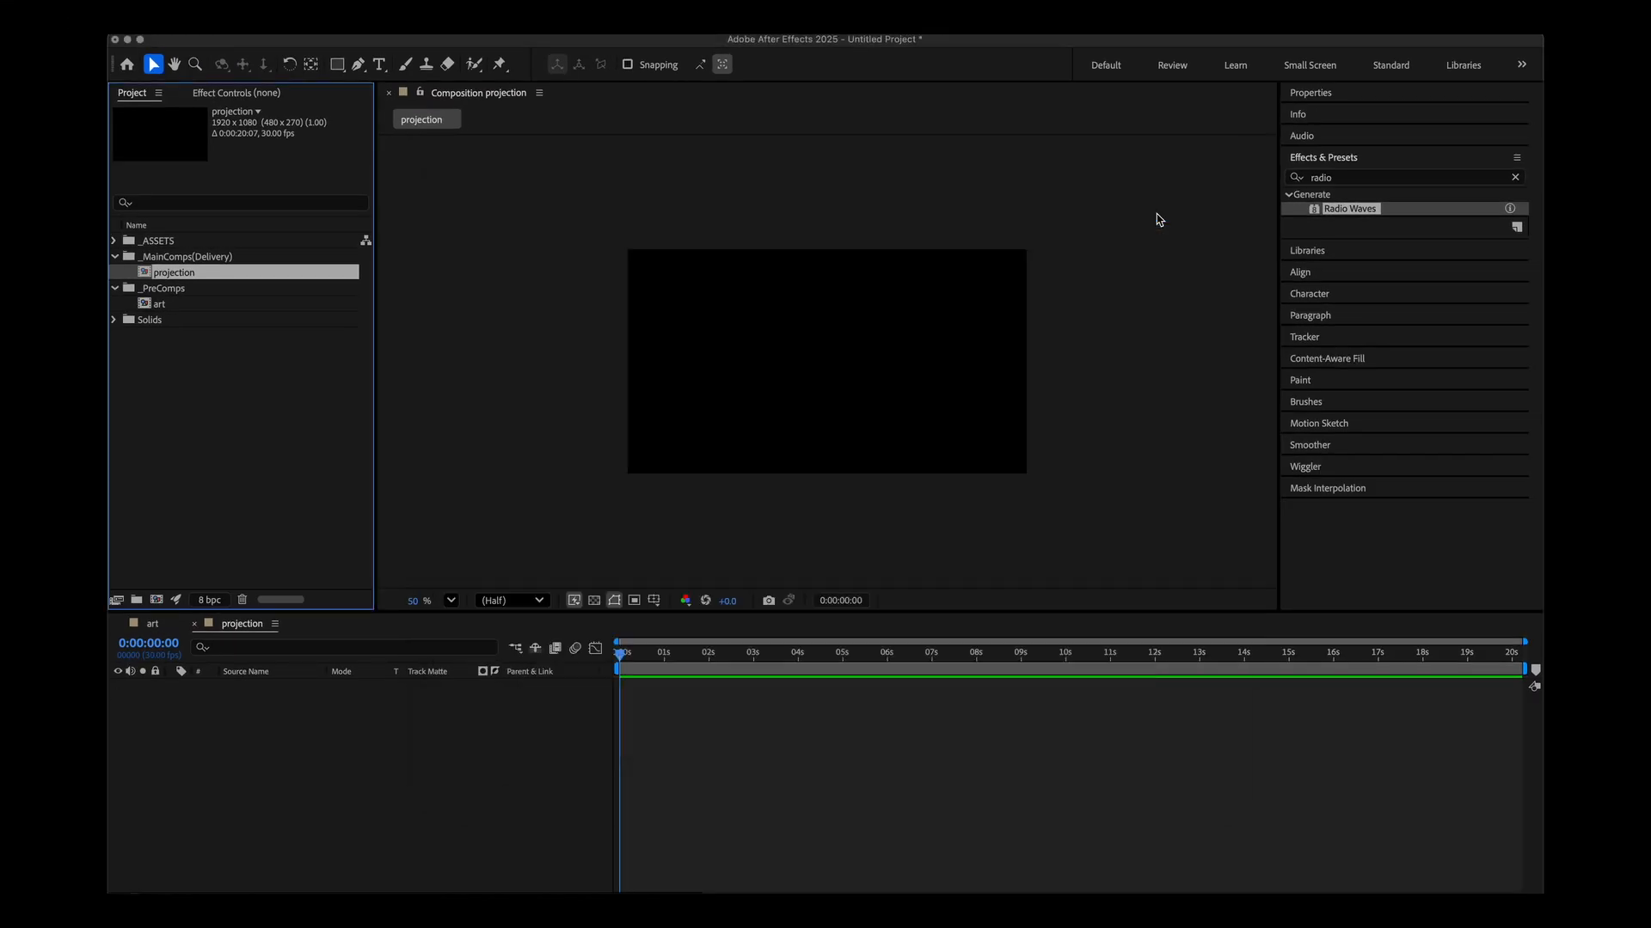
Turn on video streaming to Adobe Monitor 2 (1920 x 1080) in the Video Preview preferences.
left_click(207, 39)
mouse_move(160, 38)
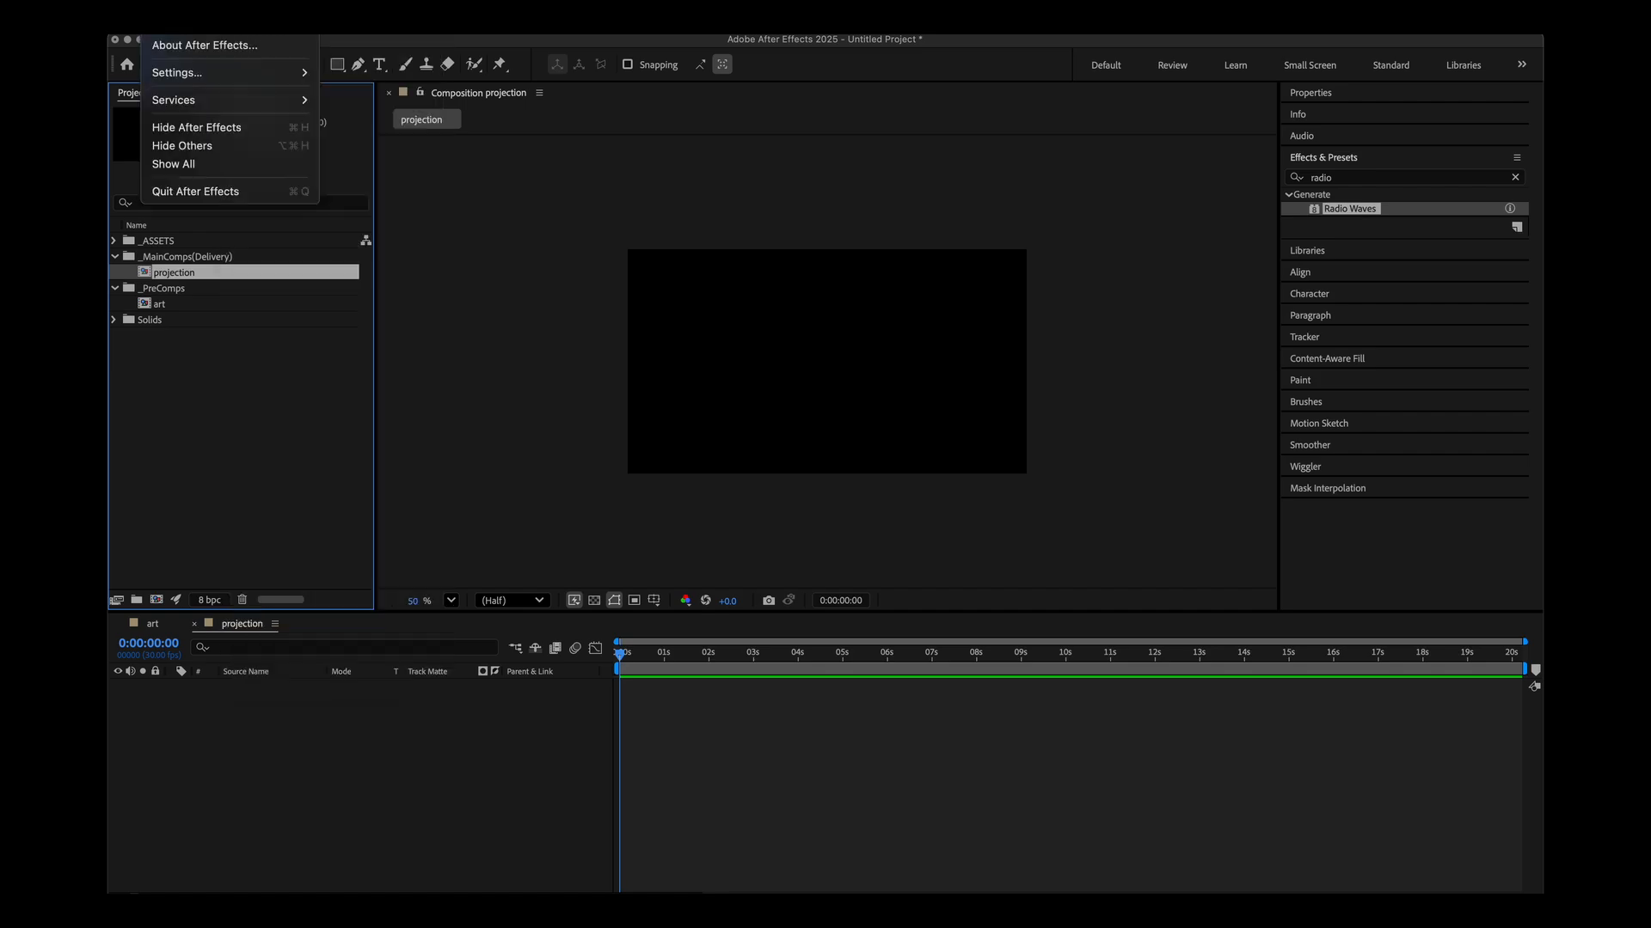
mouse_move(228, 74)
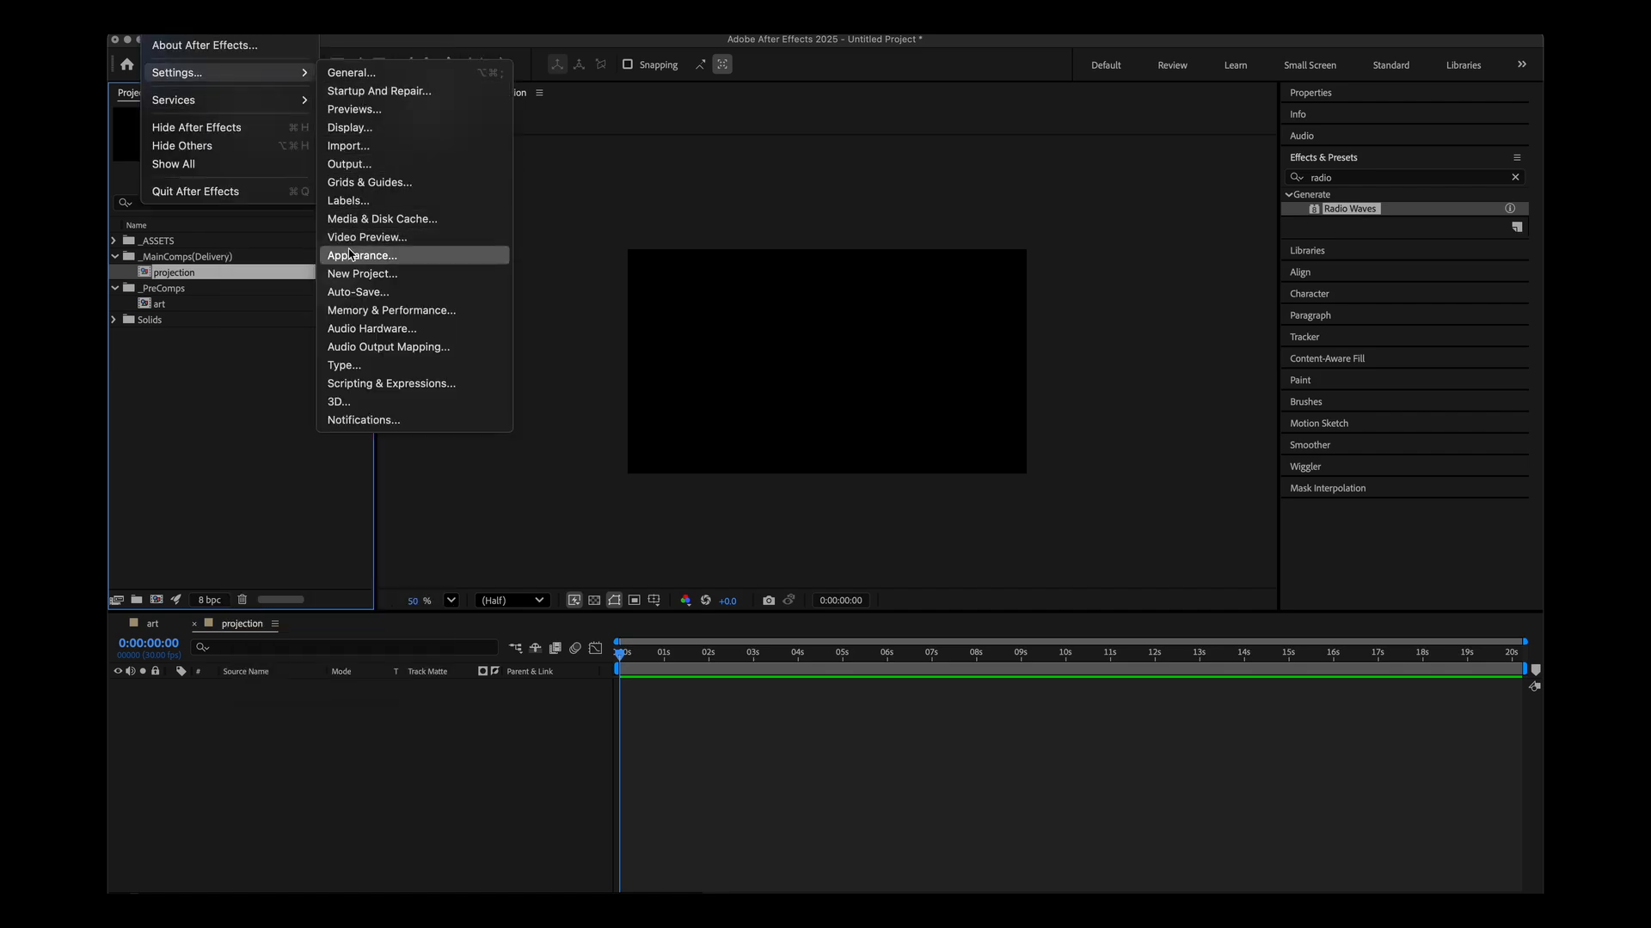
left_click(354, 237)
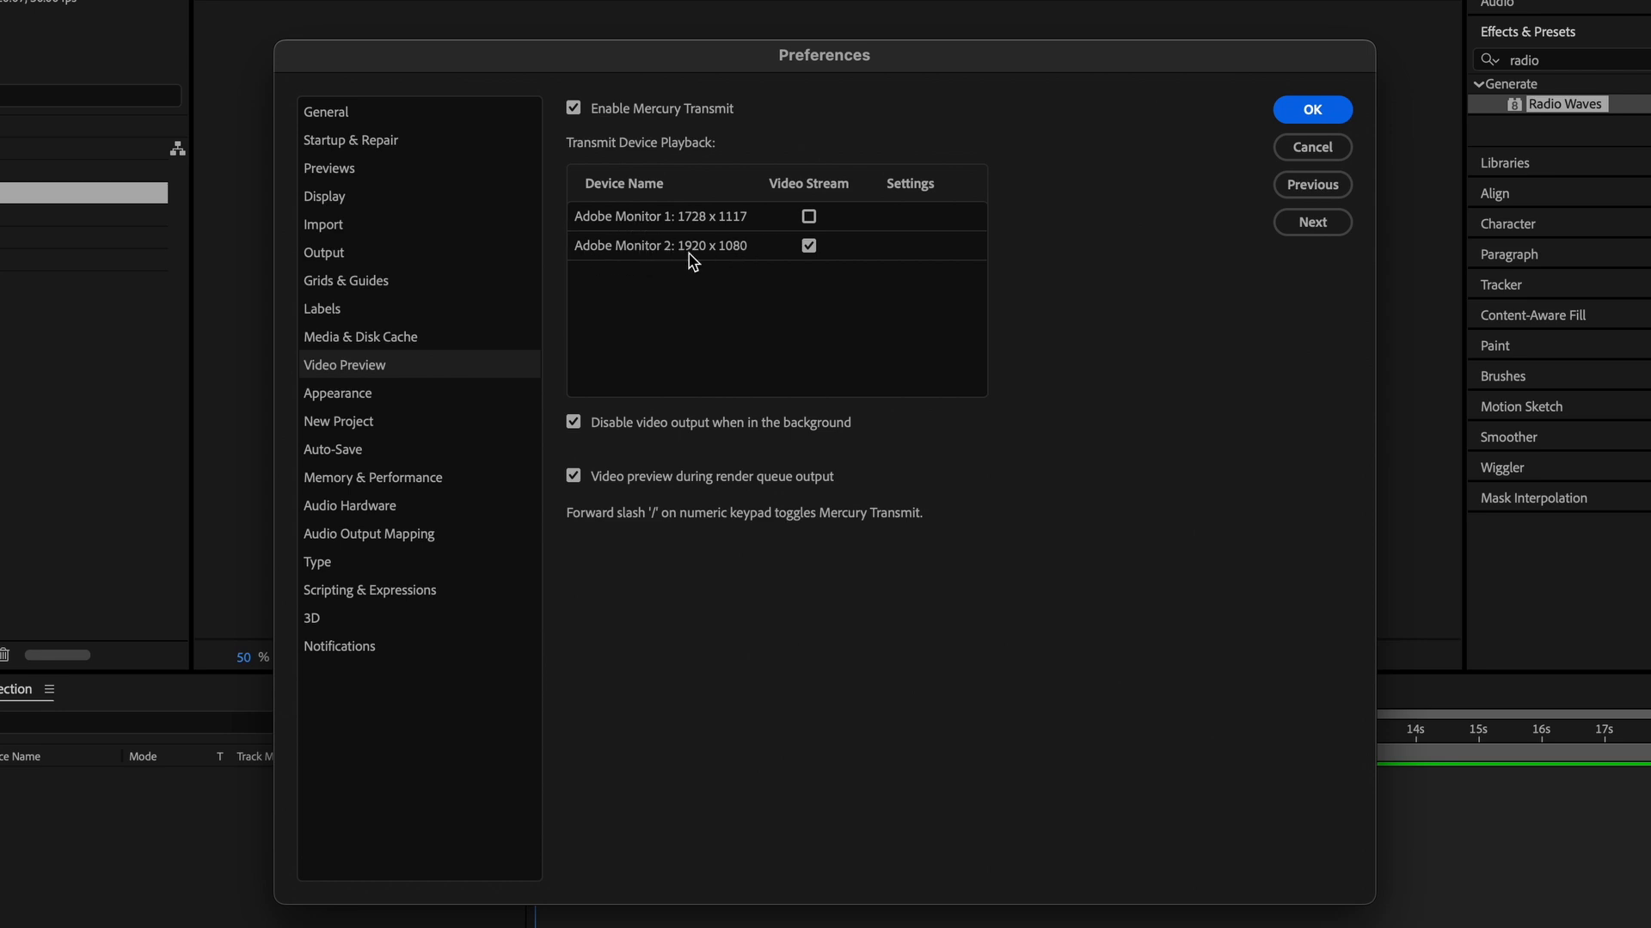
left_click(809, 248)
left_click(1322, 111)
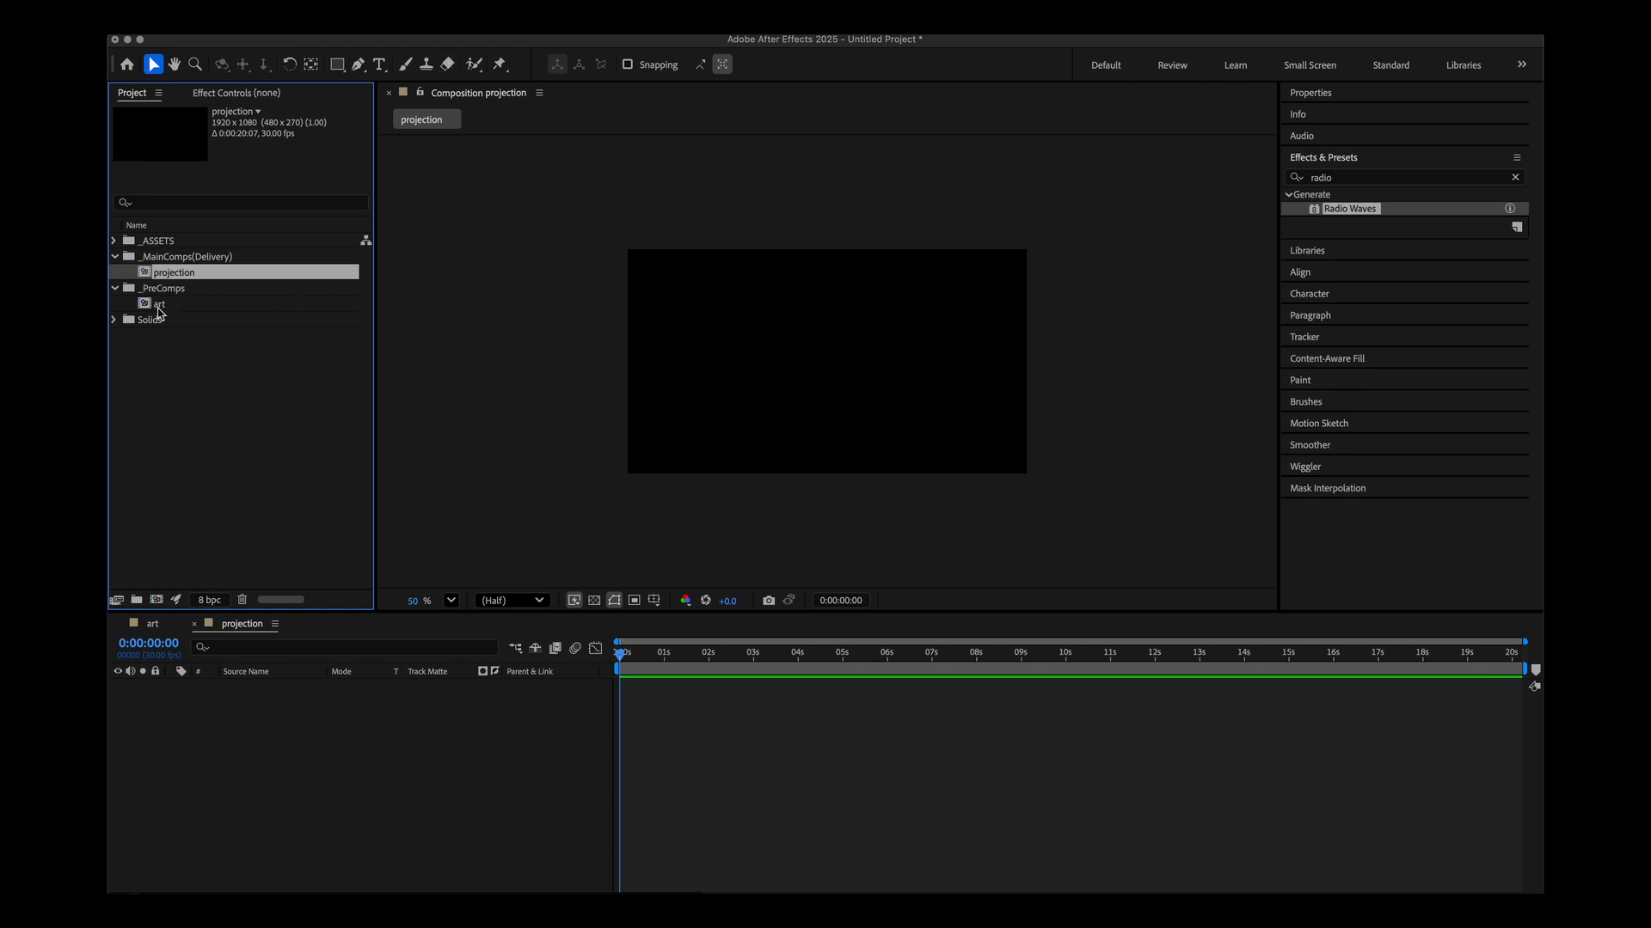
Add the art composition as a layer in the projection composition and scrub the timeline.
left_click_drag(159, 311, 348, 738)
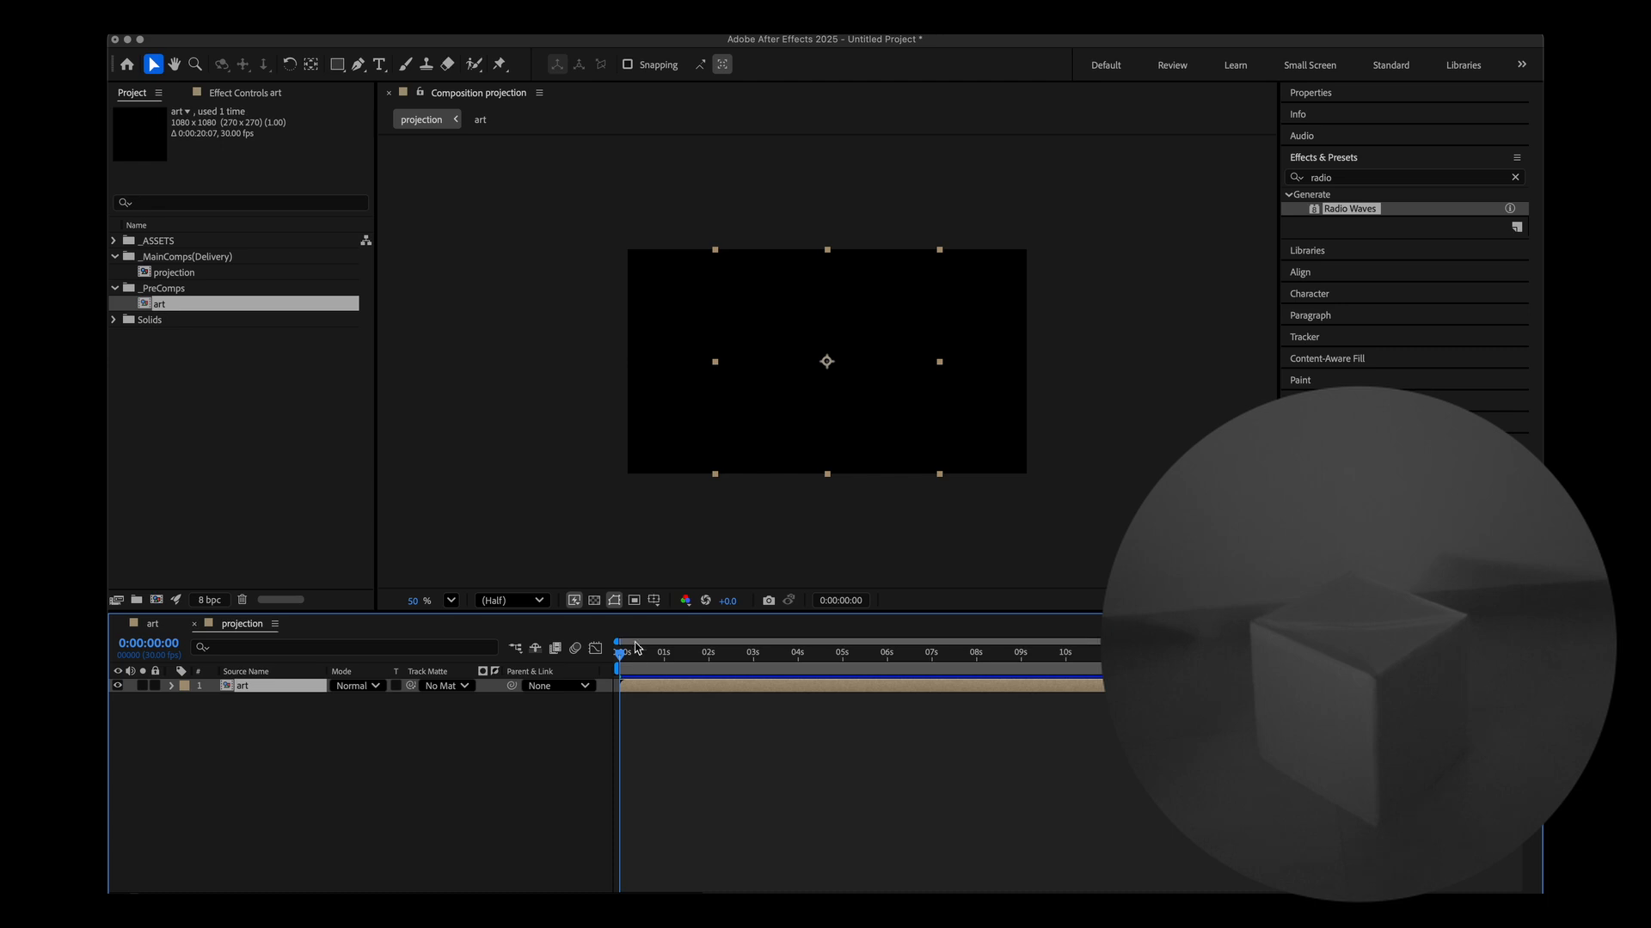
left_click_drag(621, 655, 678, 663)
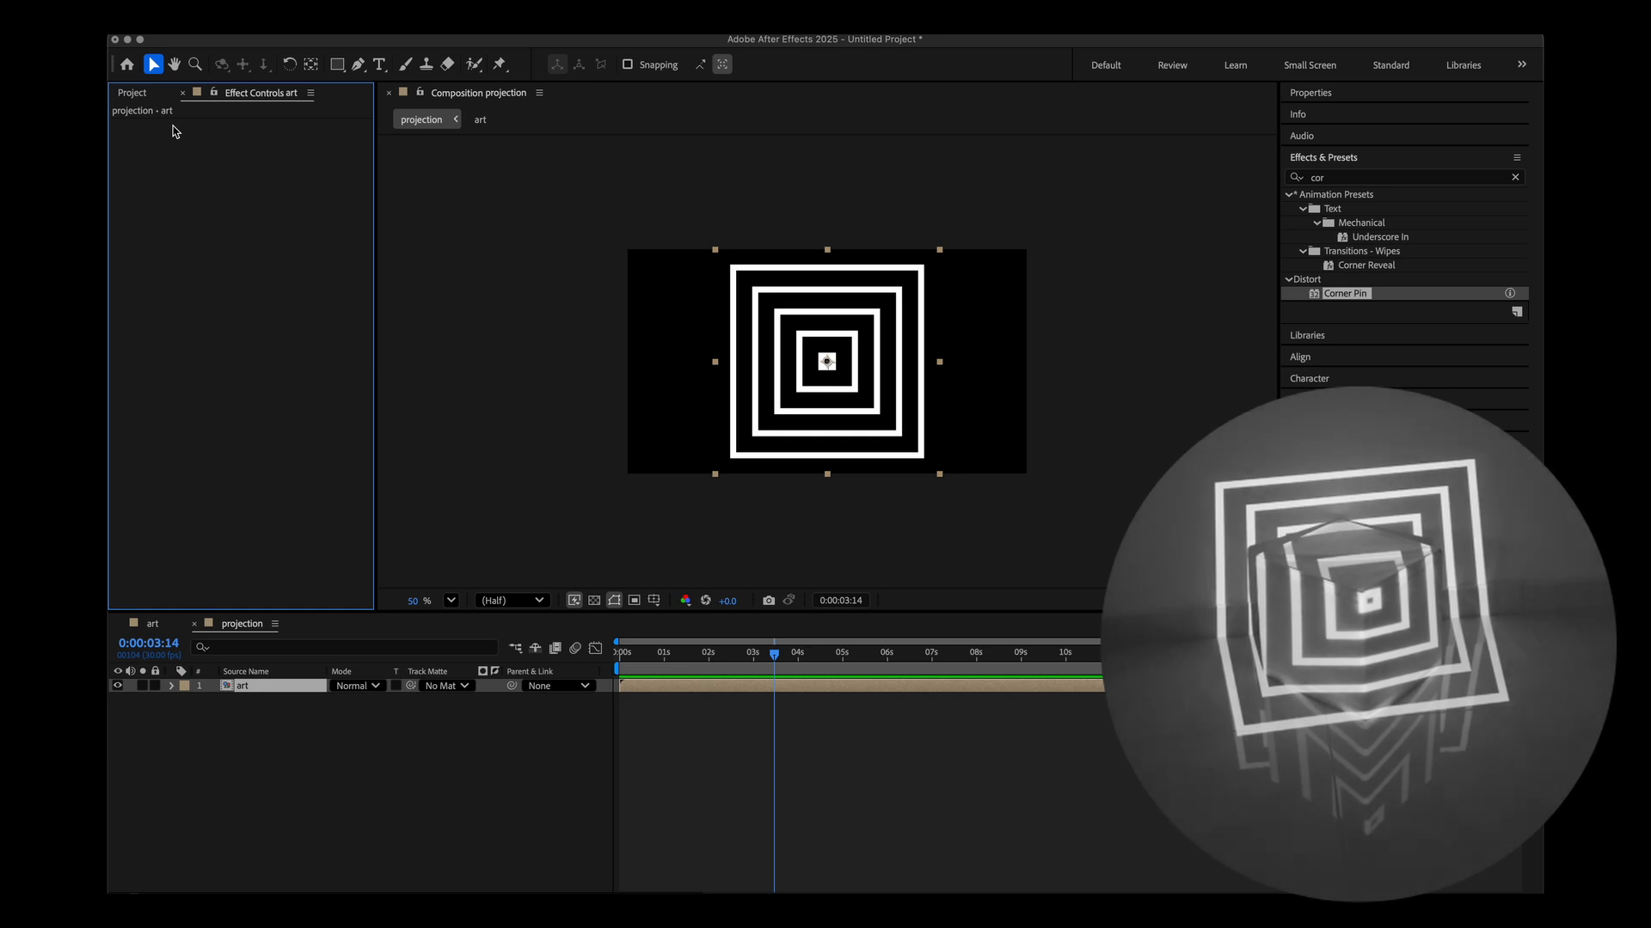
Apply Corner Pin to the art layer and drag its four corners onto the cube's left face.
double_click(1345, 294)
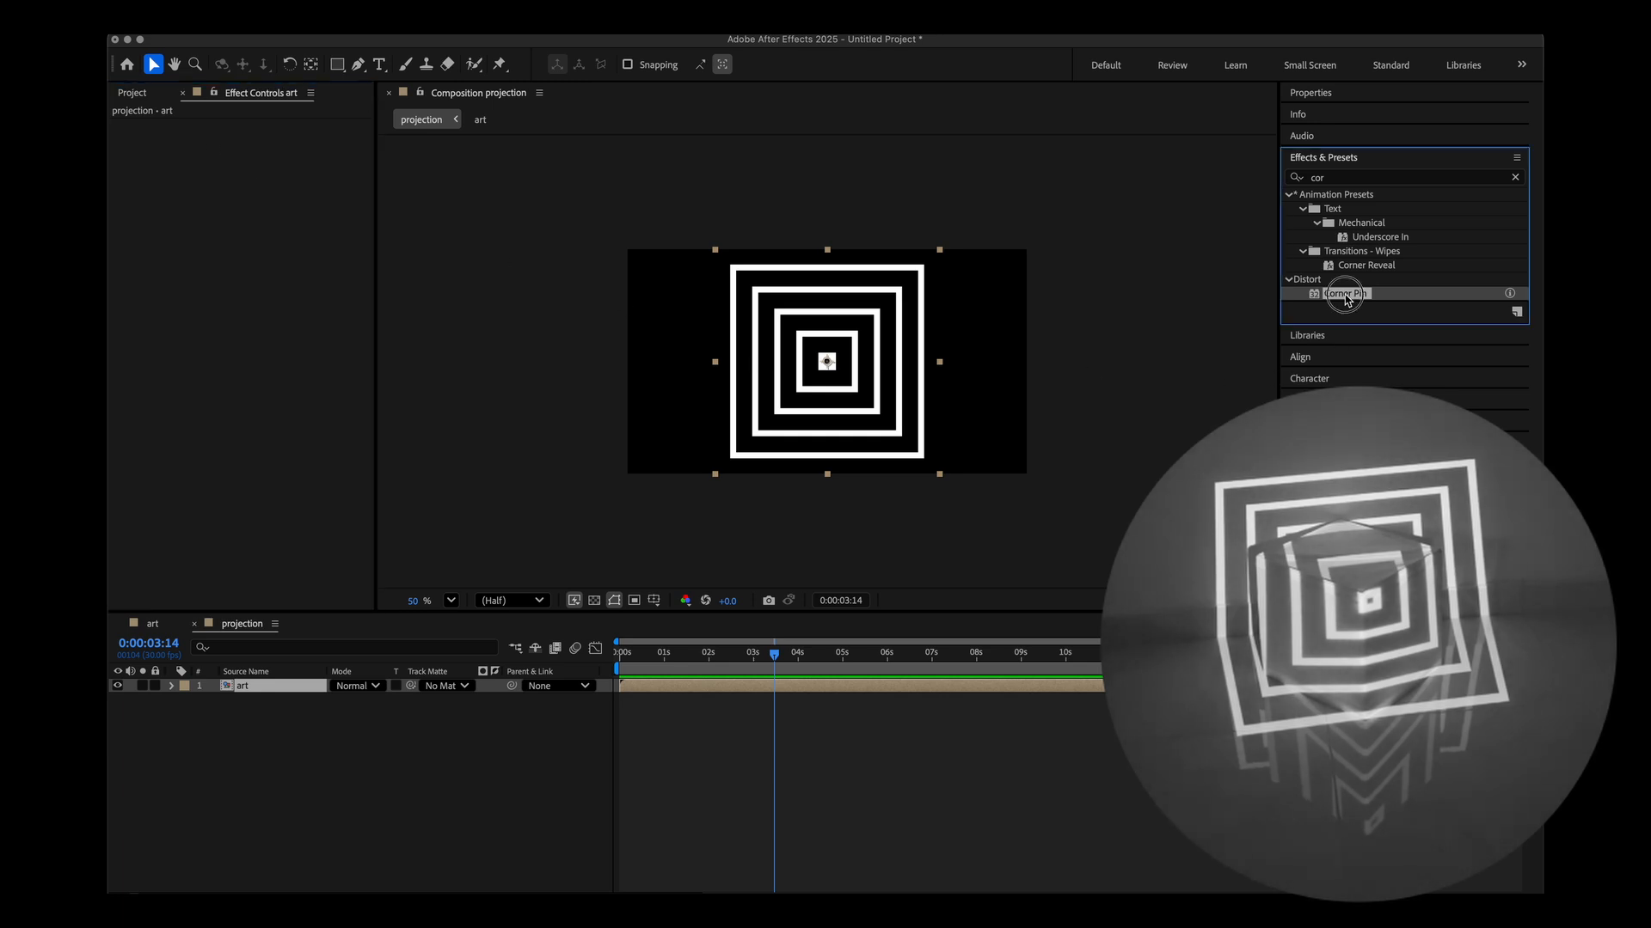
left_click_drag(285, 139, 440, 163)
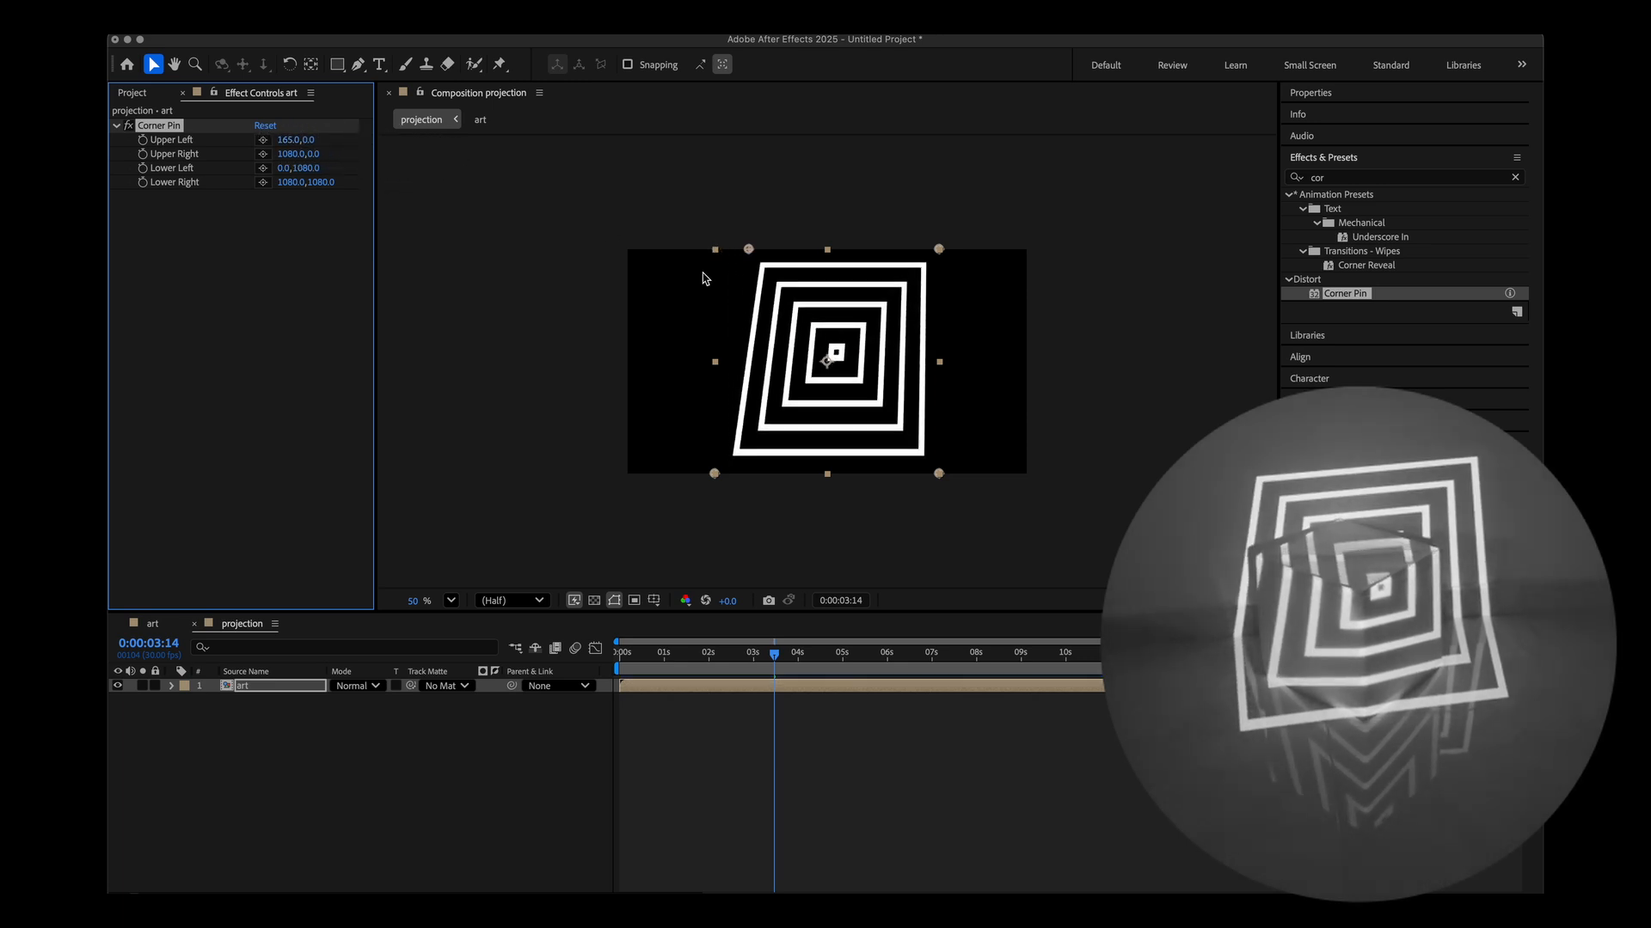
left_click_drag(749, 249, 744, 311)
left_click_drag(939, 251, 812, 350)
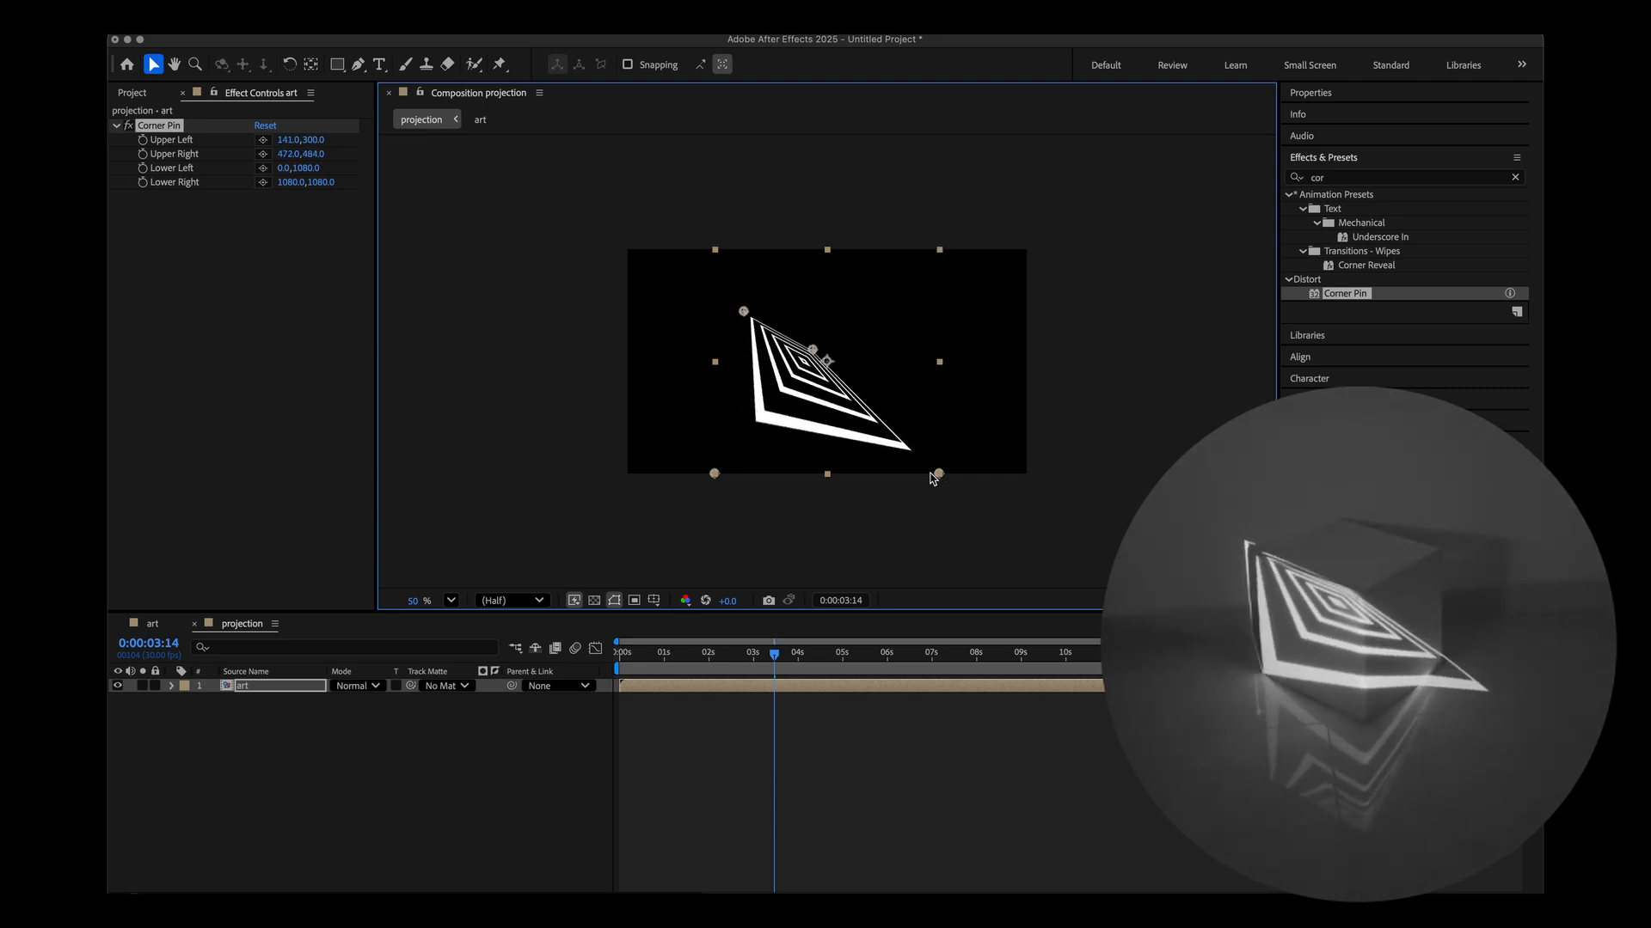
left_click_drag(938, 474, 823, 475)
left_click_drag(715, 474, 751, 432)
left_click_drag(745, 313, 823, 354)
Preview playback and refine the lower-right and upper-left corner pins on the left face.
key("space")
key("space")
key("space")
key("space")
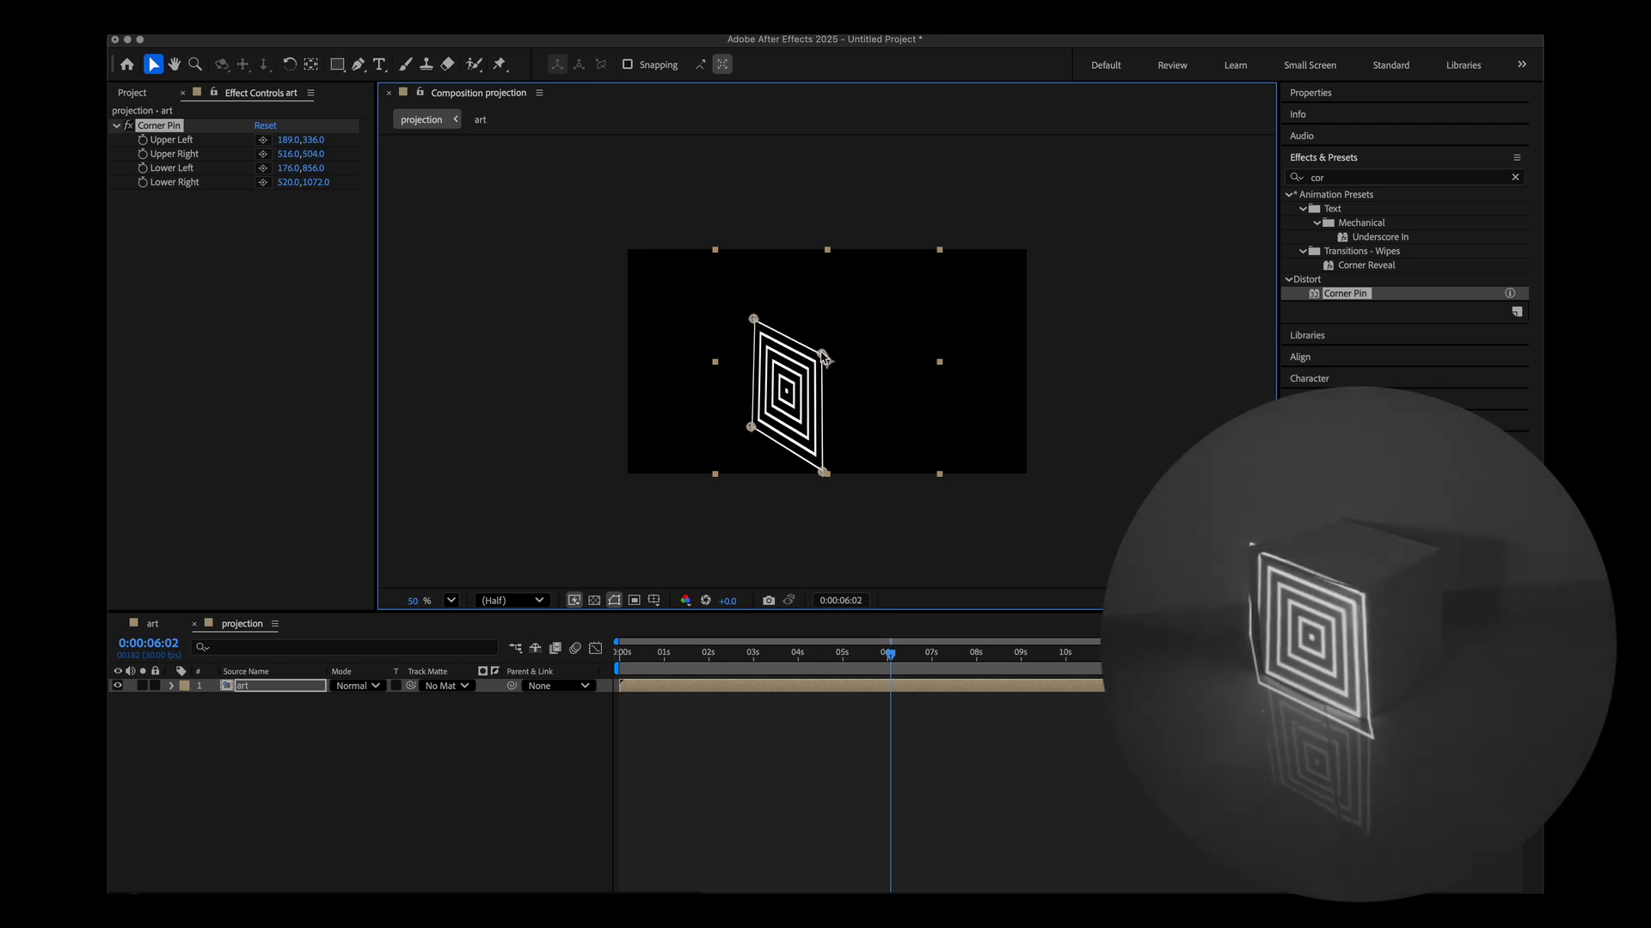
left_click_drag(827, 478, 757, 427)
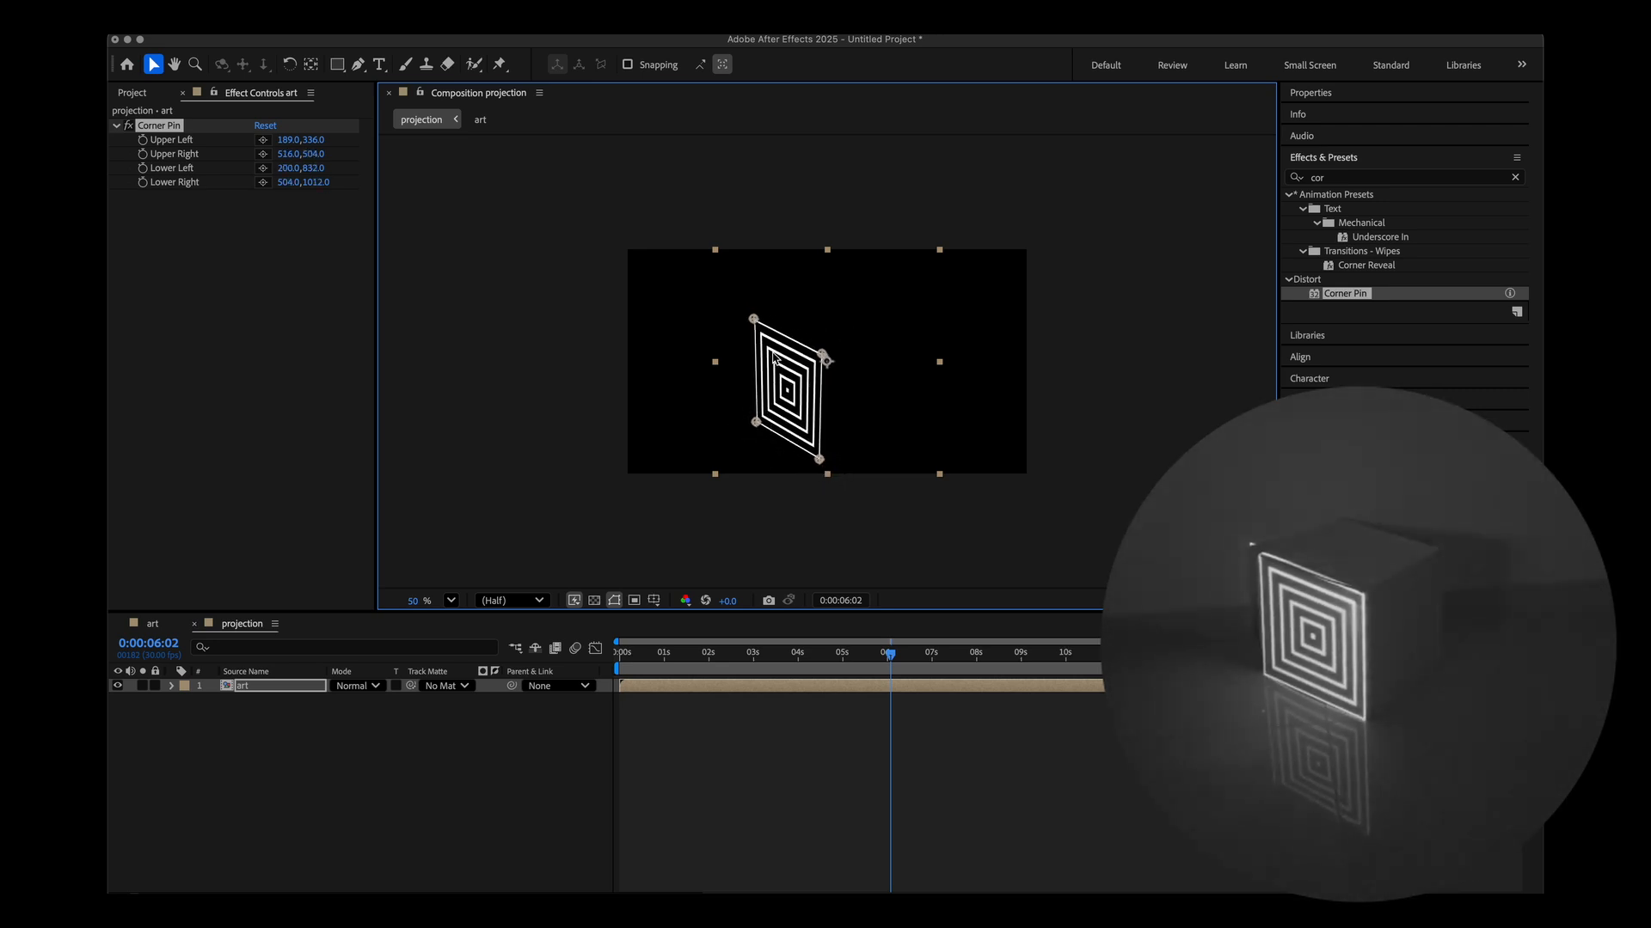
left_click_drag(753, 321, 752, 325)
key("space")
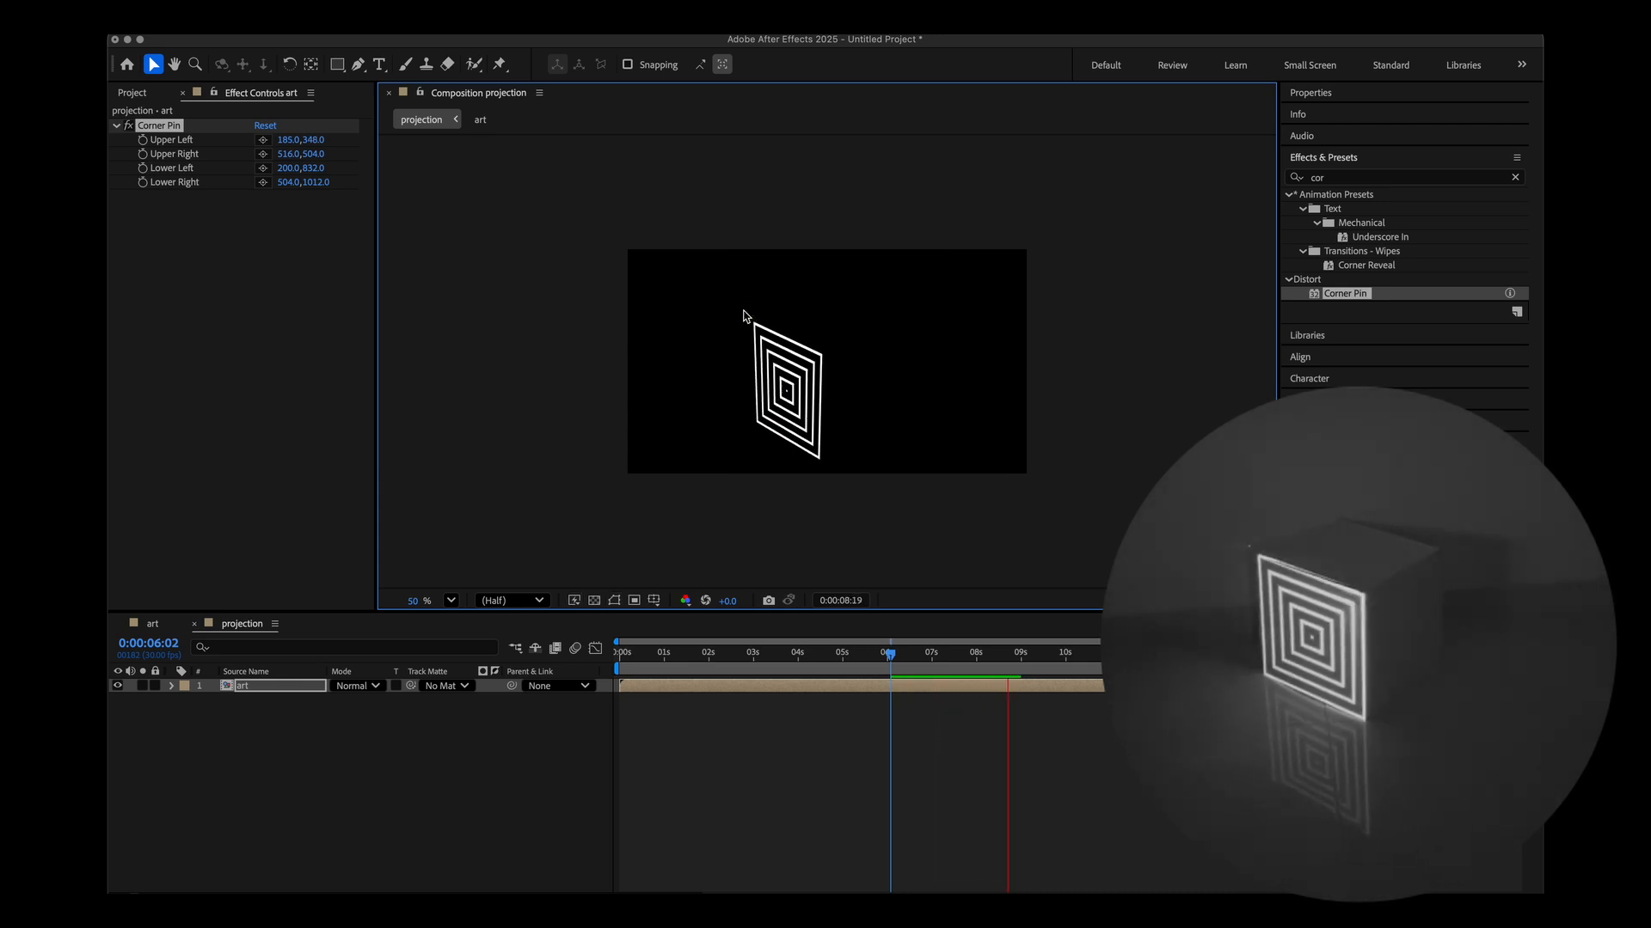
Duplicate the art layer in the projection composition.
left_click(261, 700)
left_click(247, 691)
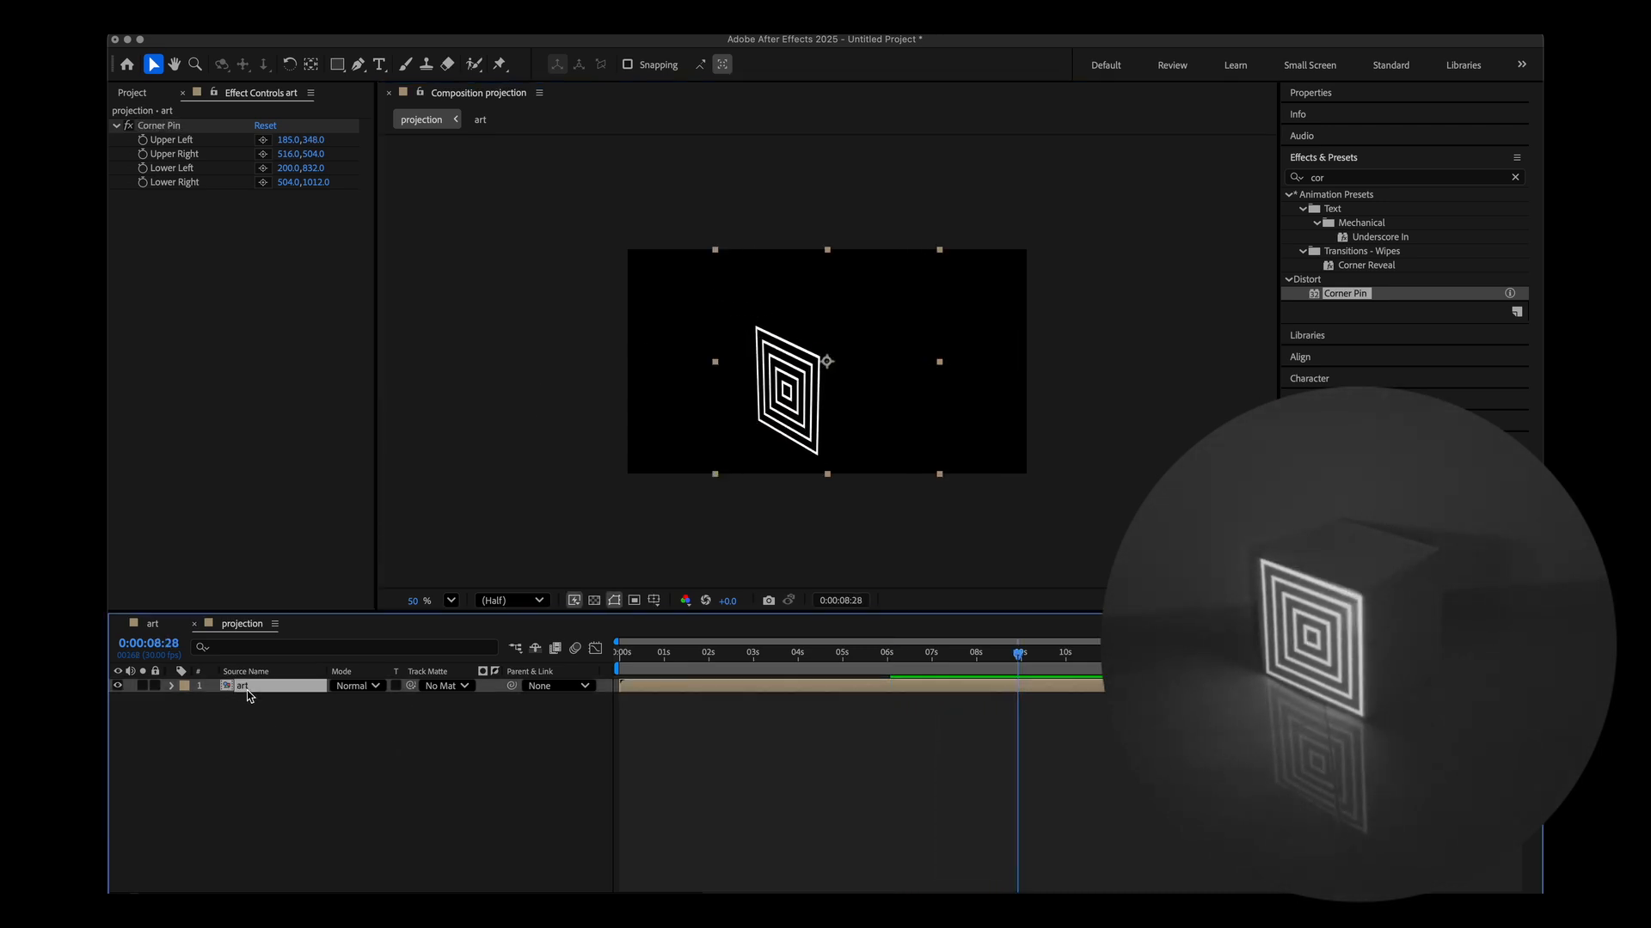
key("super+d")
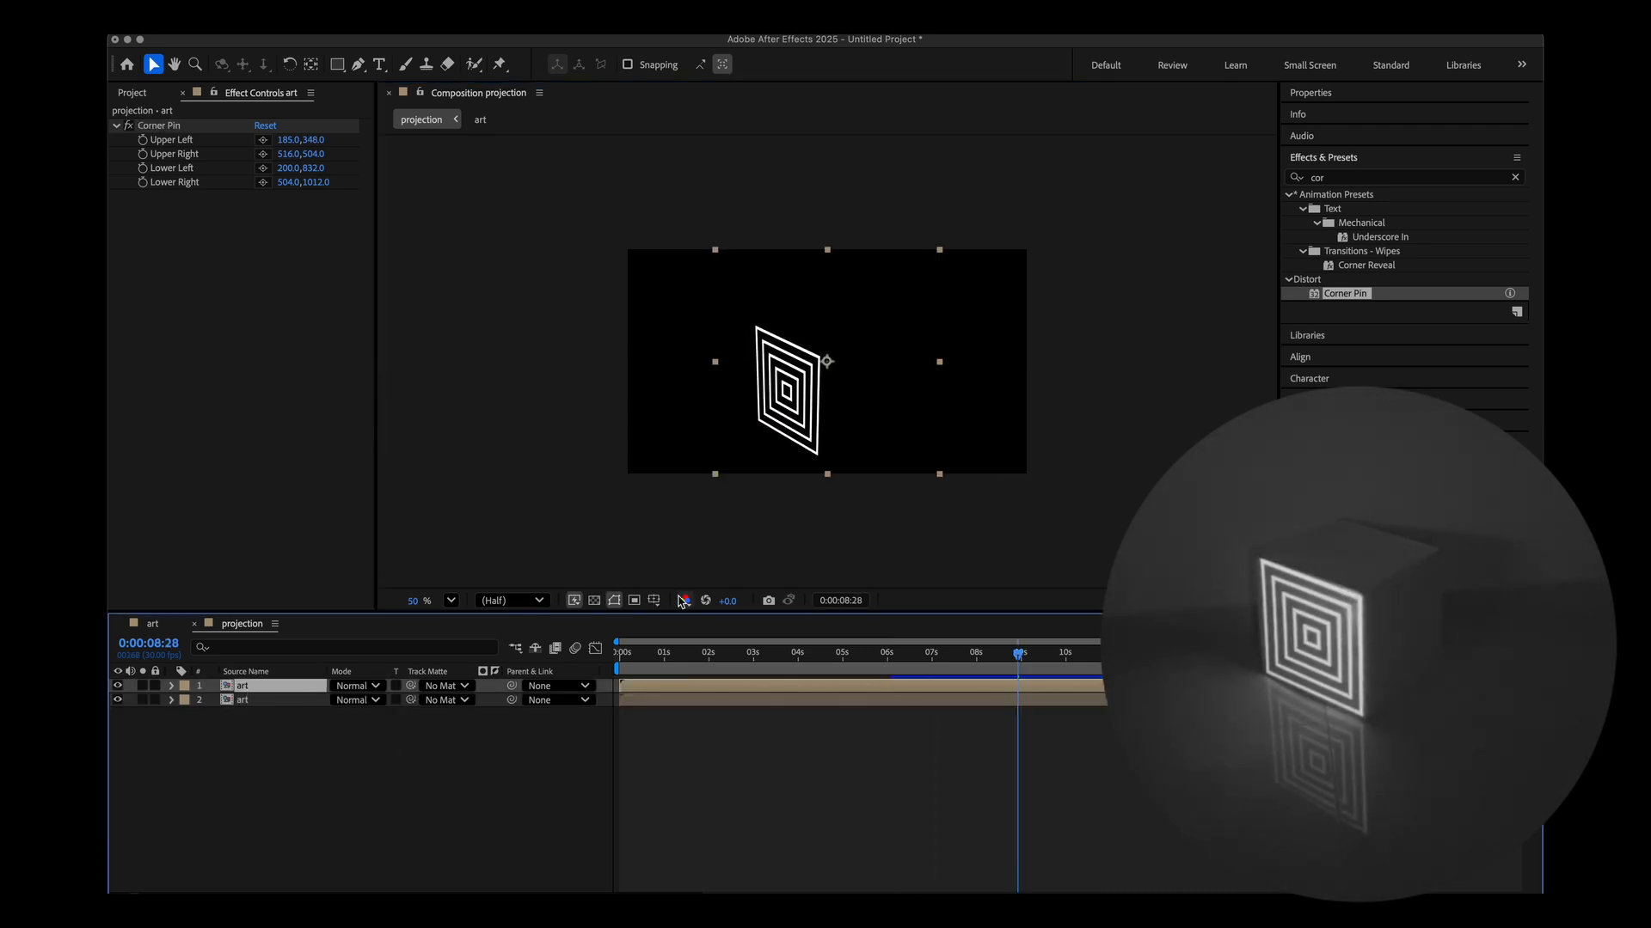
Drag the duplicate layer's Corner Pin corners onto the cube's right face and preview the result.
left_click(222, 437)
left_click(176, 126)
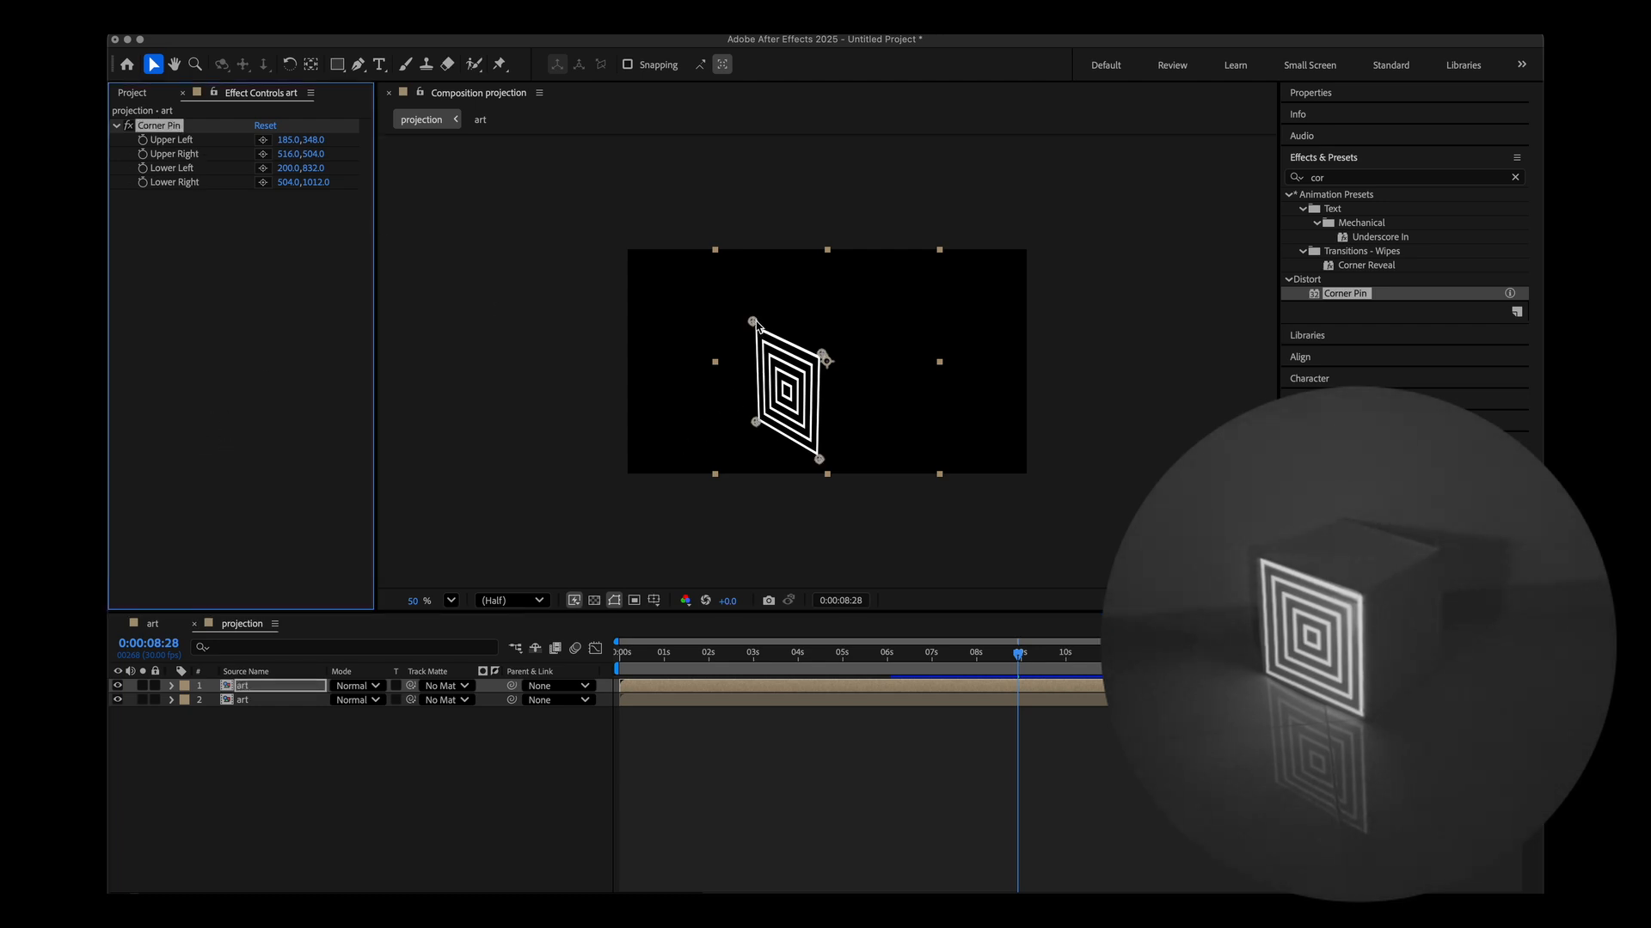
left_click_drag(822, 354, 891, 321)
left_click_drag(753, 322, 820, 357)
left_click_drag(819, 469, 890, 421)
left_click_drag(755, 423, 812, 462)
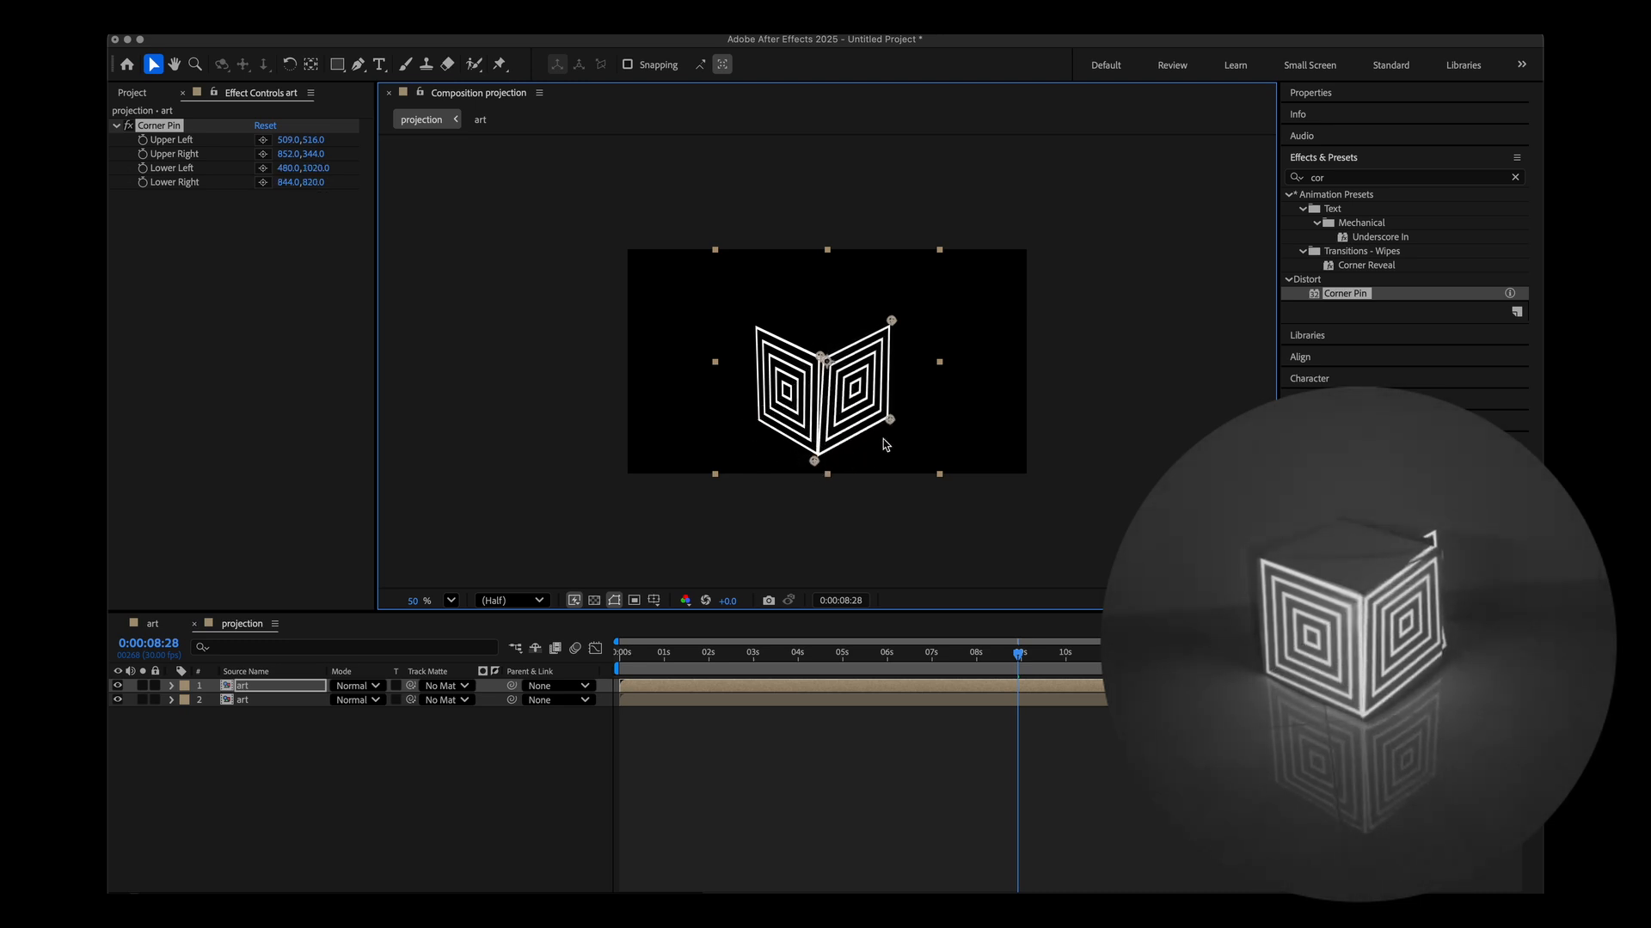
left_click_drag(890, 420, 884, 426)
left_click_drag(891, 322, 890, 329)
key("space")
key("space")
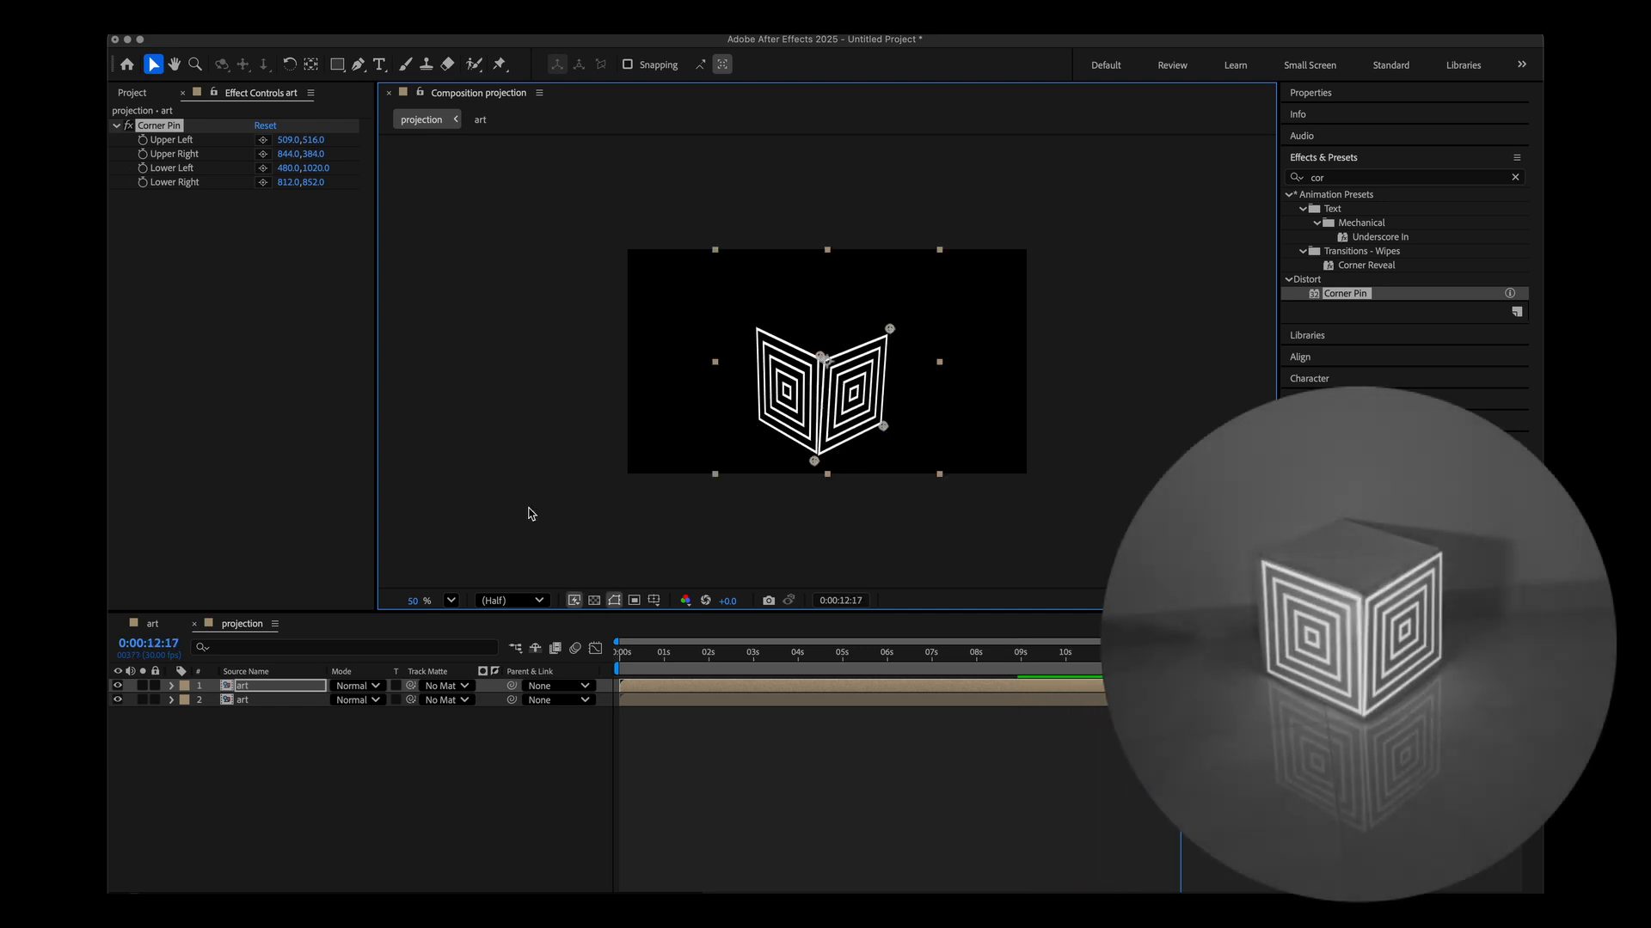
Rename the top art layer to right and open the art precomposition from the lower layer.
left_click(248, 688)
key("Return")
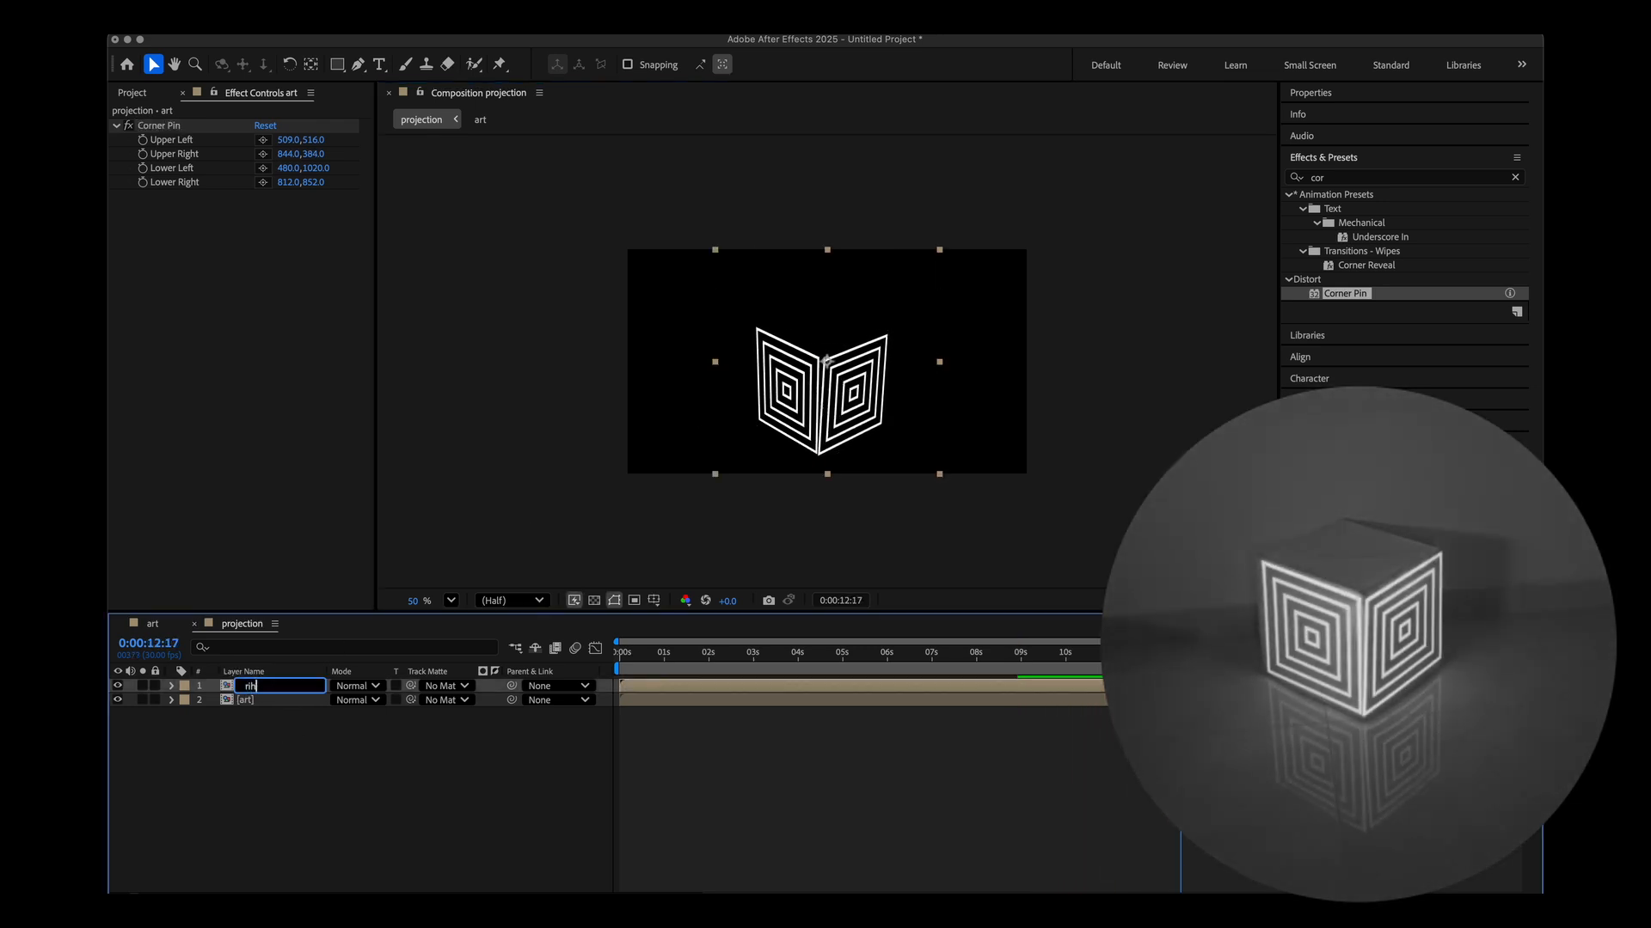
type("right")
key("Return")
double_click(246, 700)
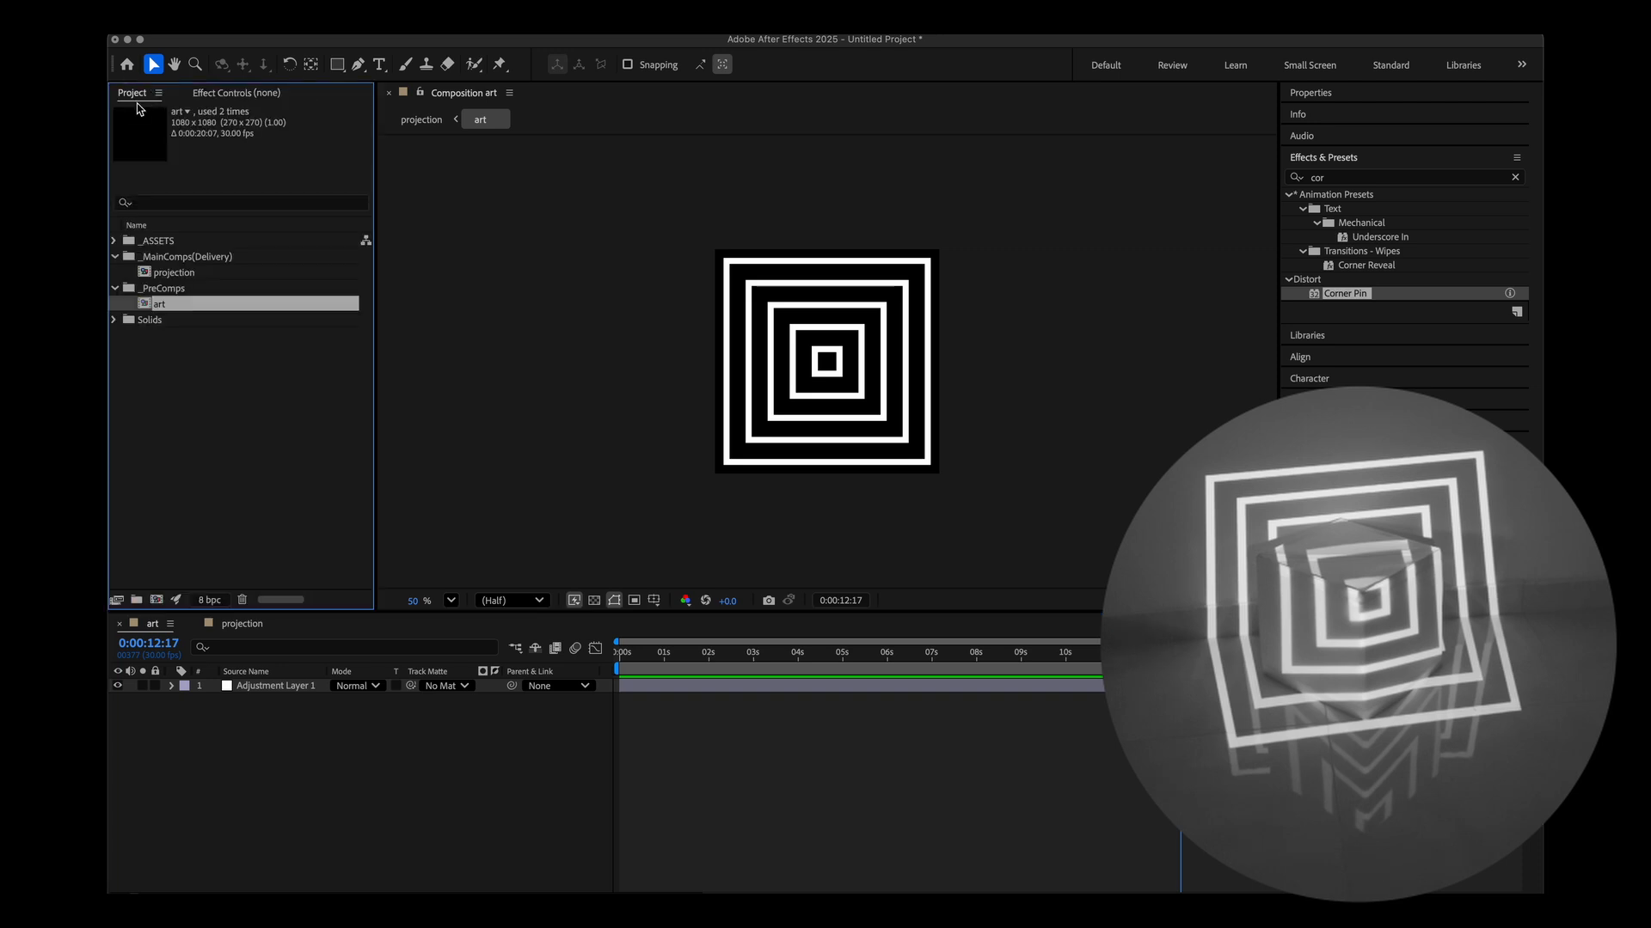
Return to the projection composition and rename the lower art layer to left.
left_click(239, 625)
key("Return")
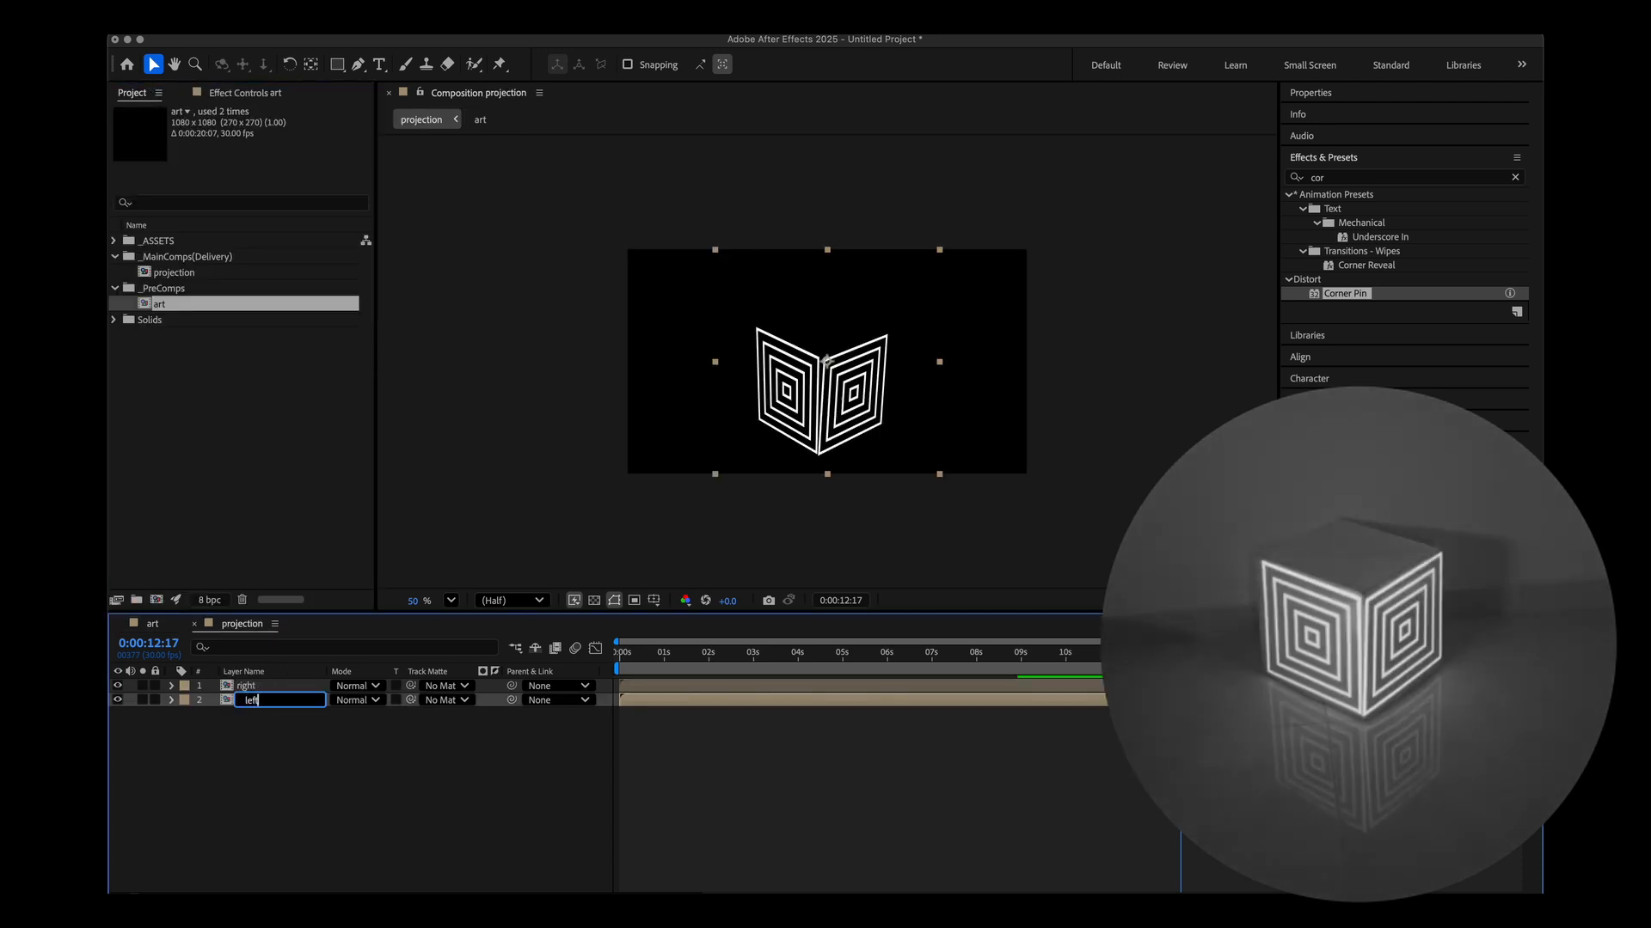
type("left")
key("Return")
Duplicate the left layer and rename the duplicate to top.
left_click(251, 729)
left_click(245, 704)
key("ctrl+d")
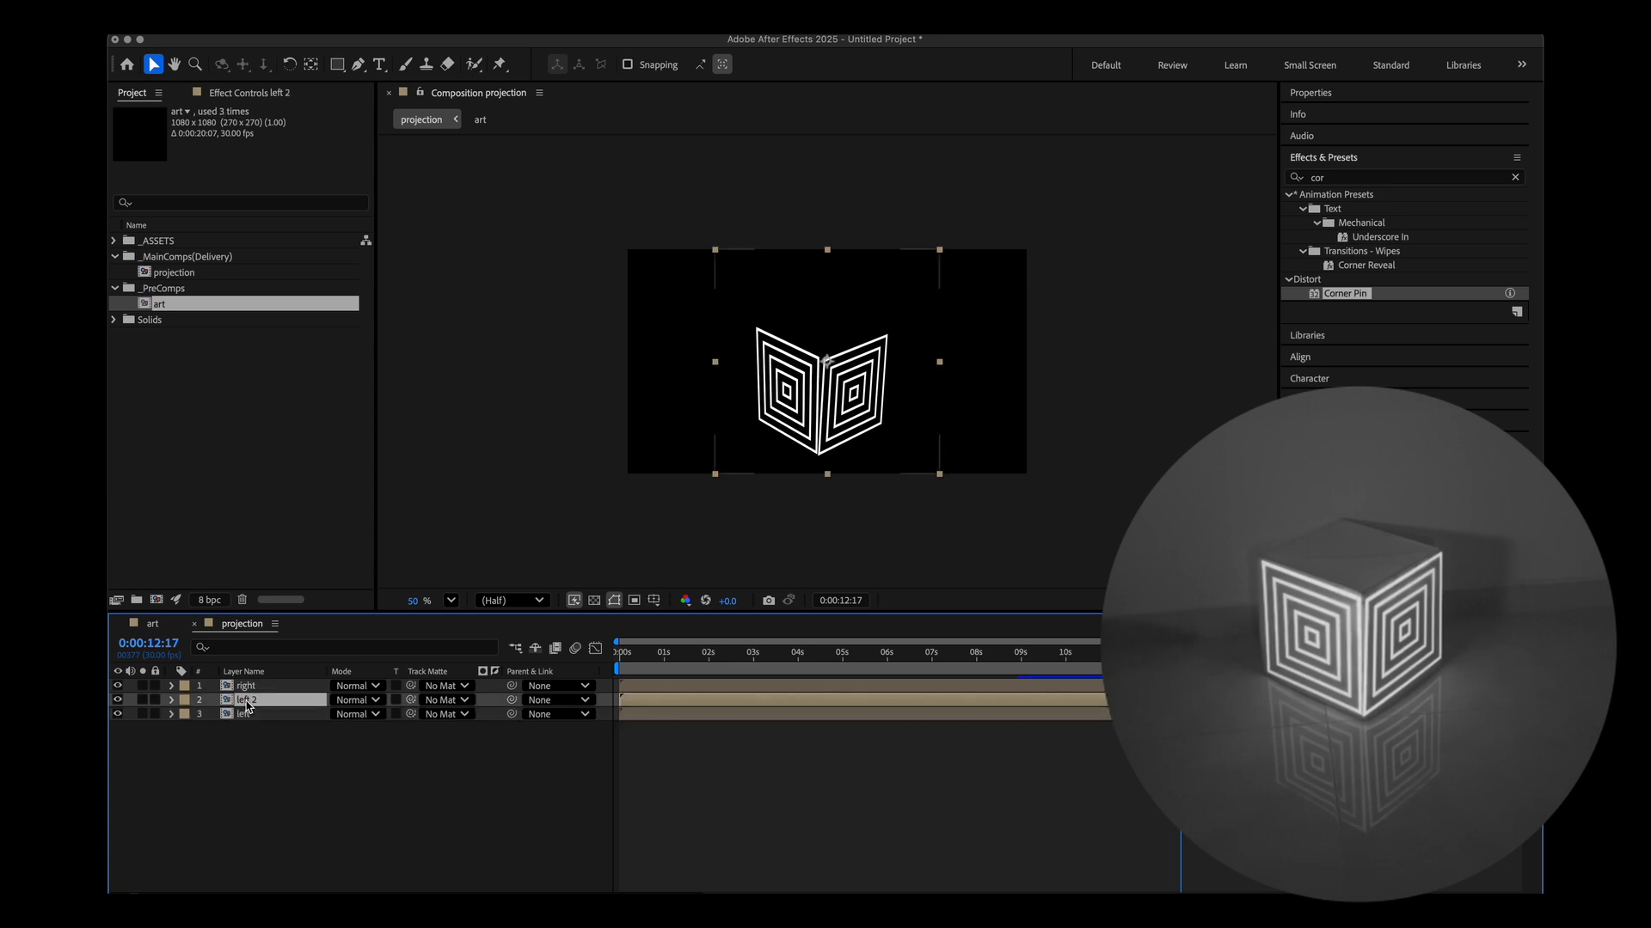
key("Return")
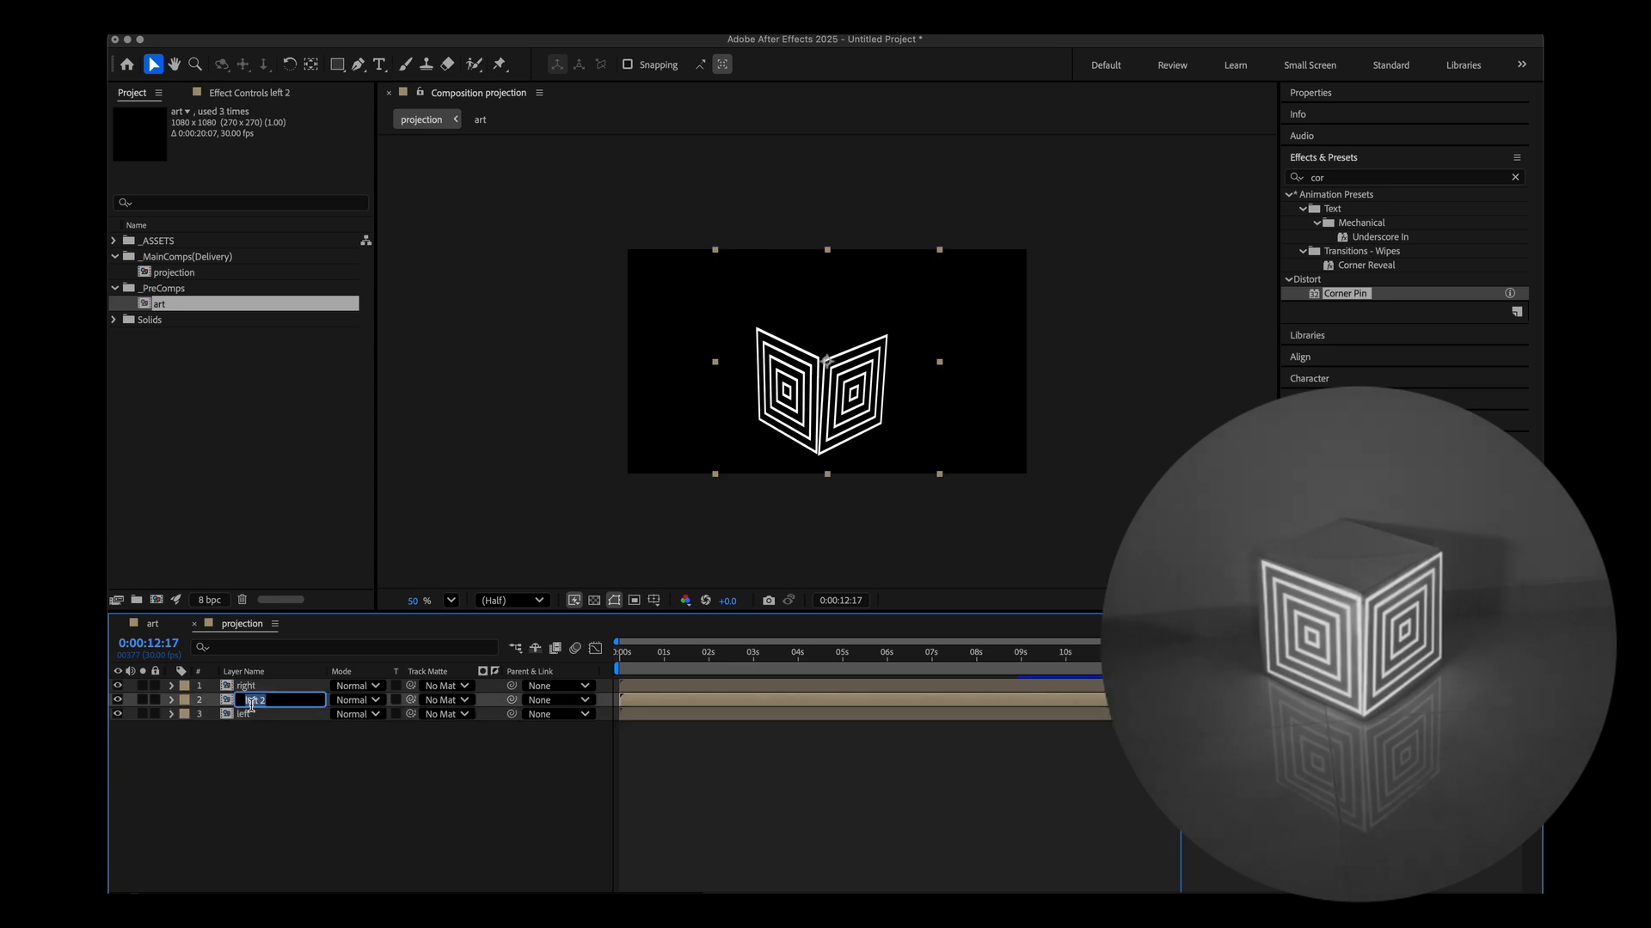
type("top")
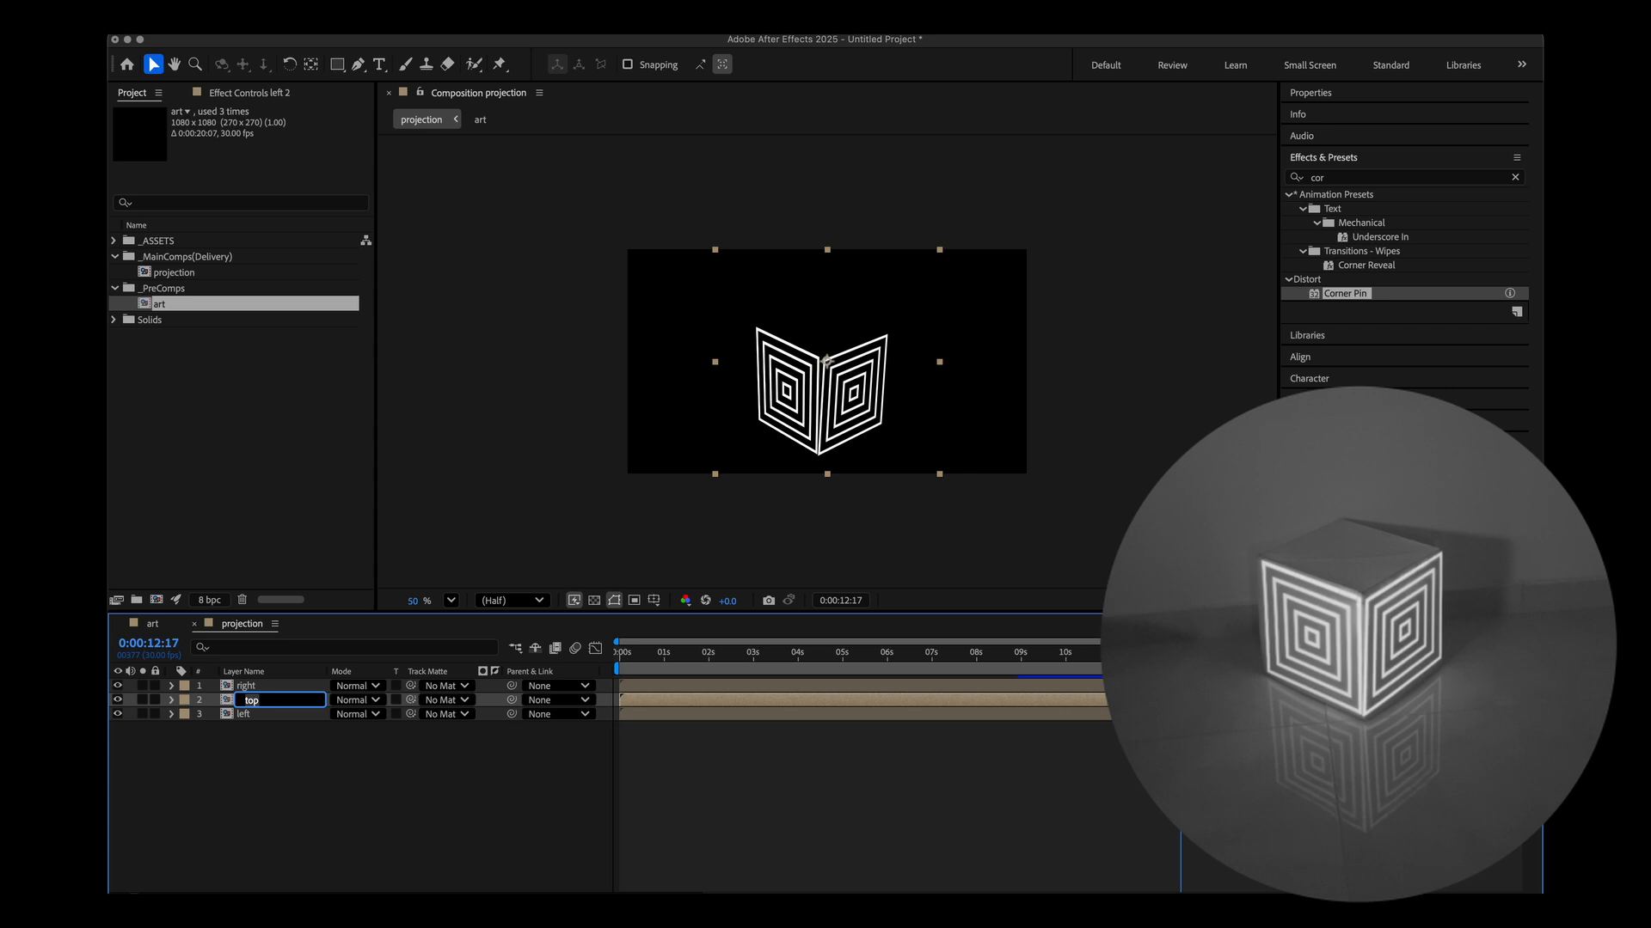
Drag the top layer's four Corner Pin corners onto the cube's top face.
left_click(247, 751)
left_click(246, 701)
left_click(248, 93)
left_click(160, 126)
left_click_drag(753, 322, 831, 292)
left_click_drag(821, 354, 889, 334)
left_click_drag(755, 422, 756, 326)
left_click_drag(819, 461, 748, 326)
left_click_drag(832, 293, 892, 334)
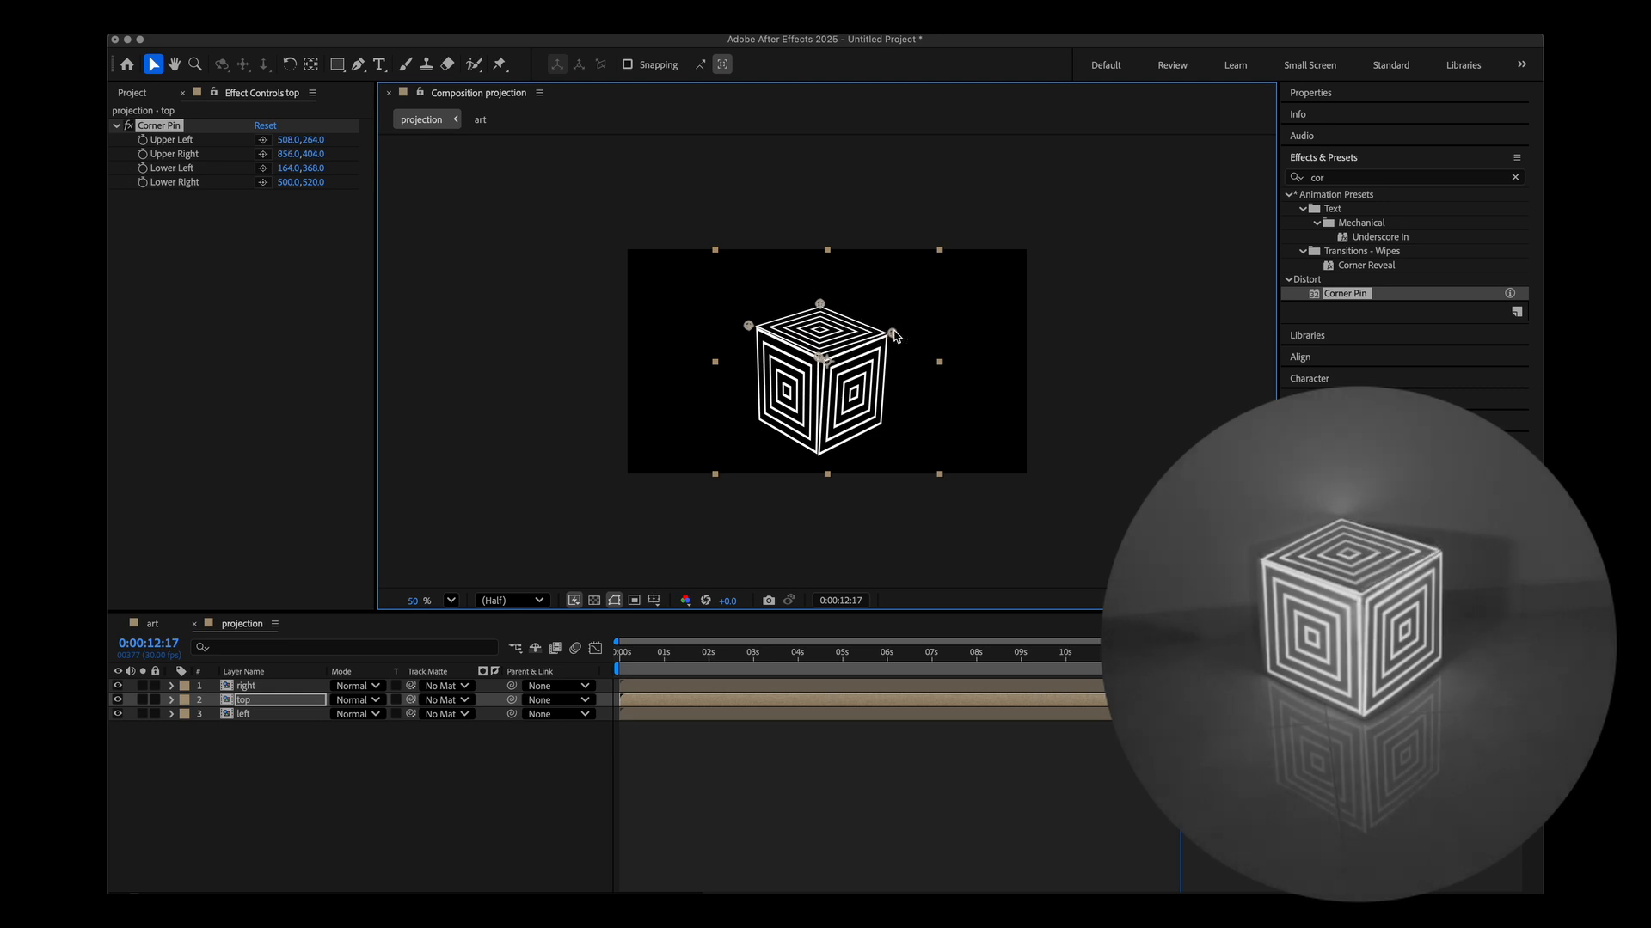
Preview briefly, zoom in to 200%, and refine the top layer's corner pins along the cube edges.
key("space")
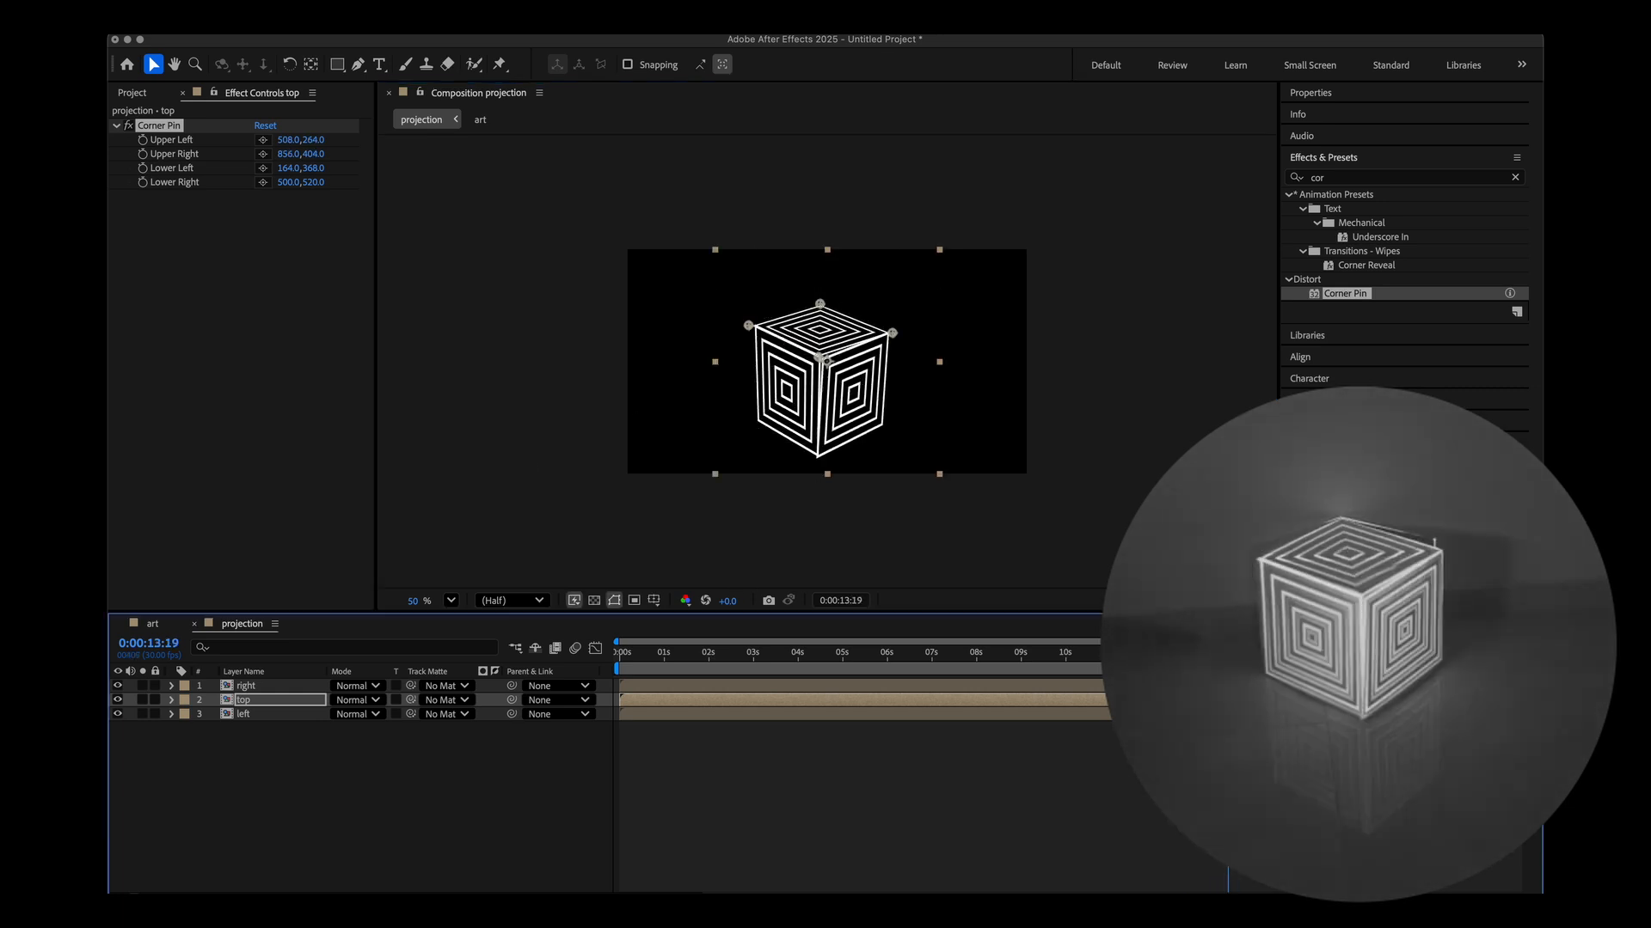
key("period")
key("period")
left_click_drag(514, 222, 535, 205)
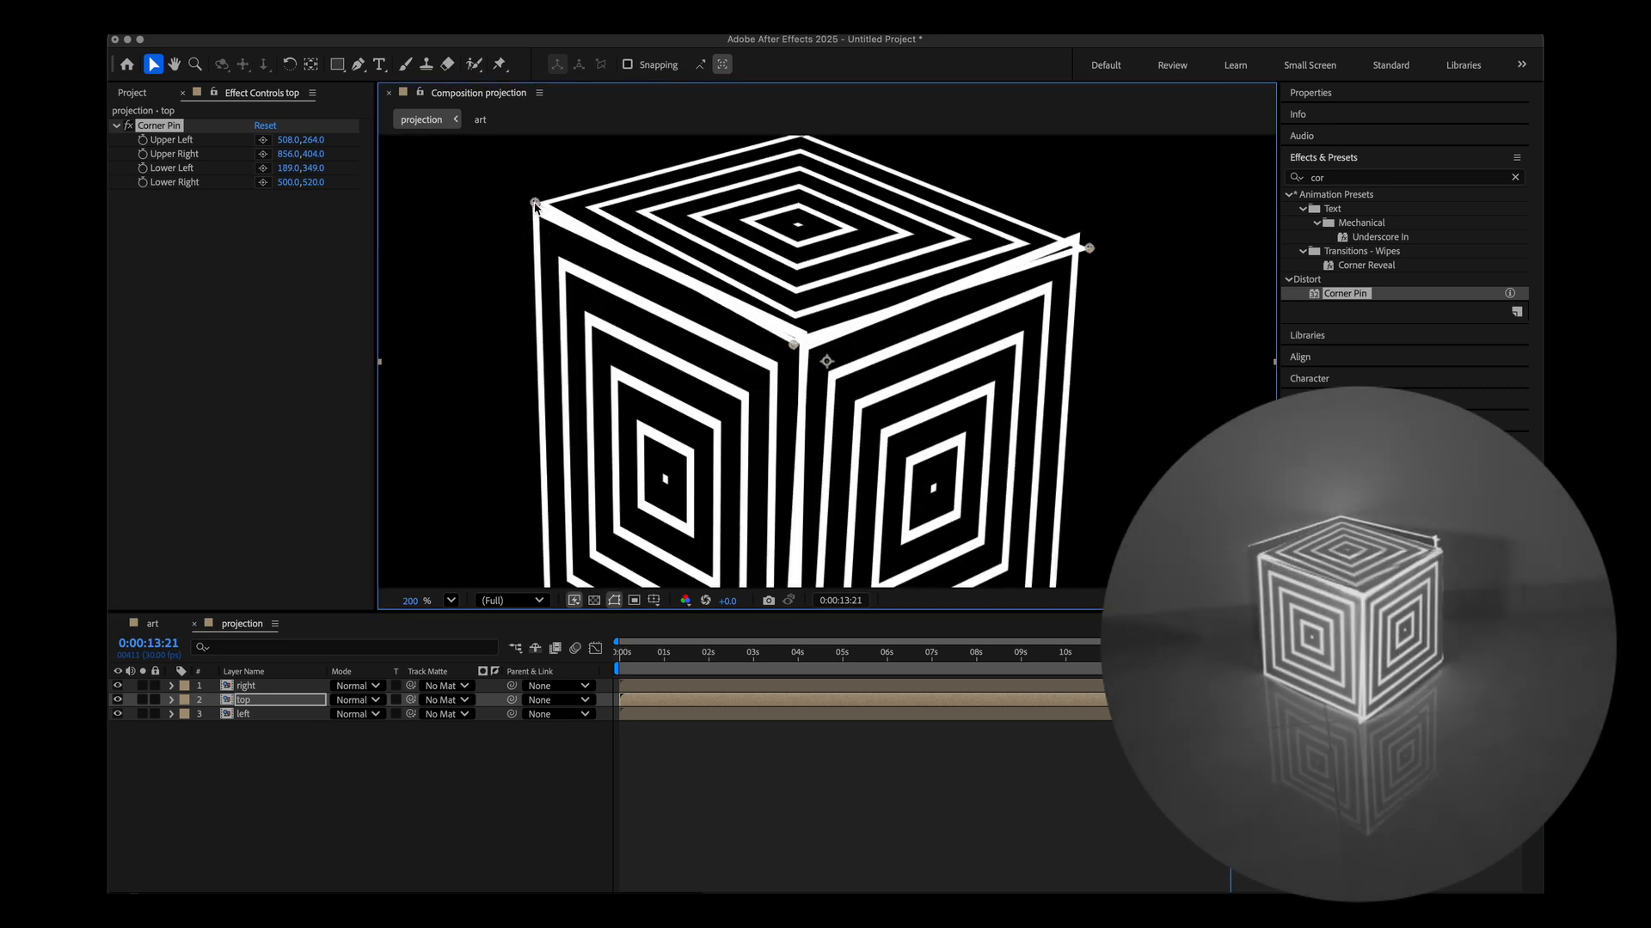
left_click_drag(794, 344, 808, 336)
left_click_drag(1089, 248, 1081, 234)
scroll(936, 239, "up", 1)
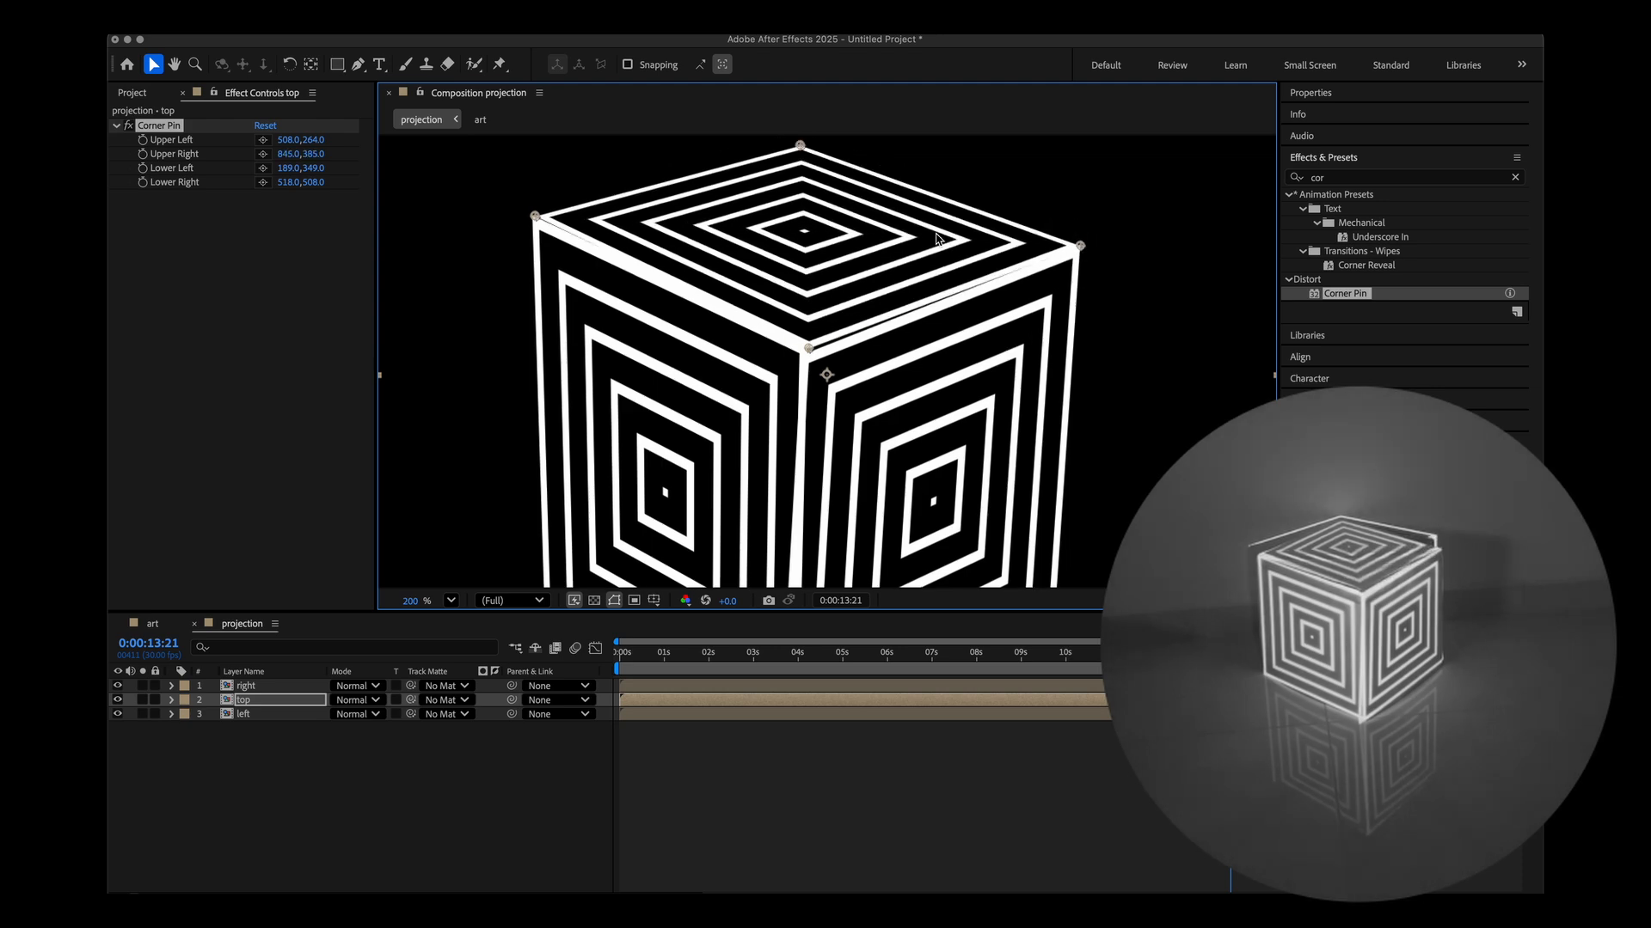
left_click_drag(800, 145, 800, 155)
left_click_drag(535, 216, 540, 224)
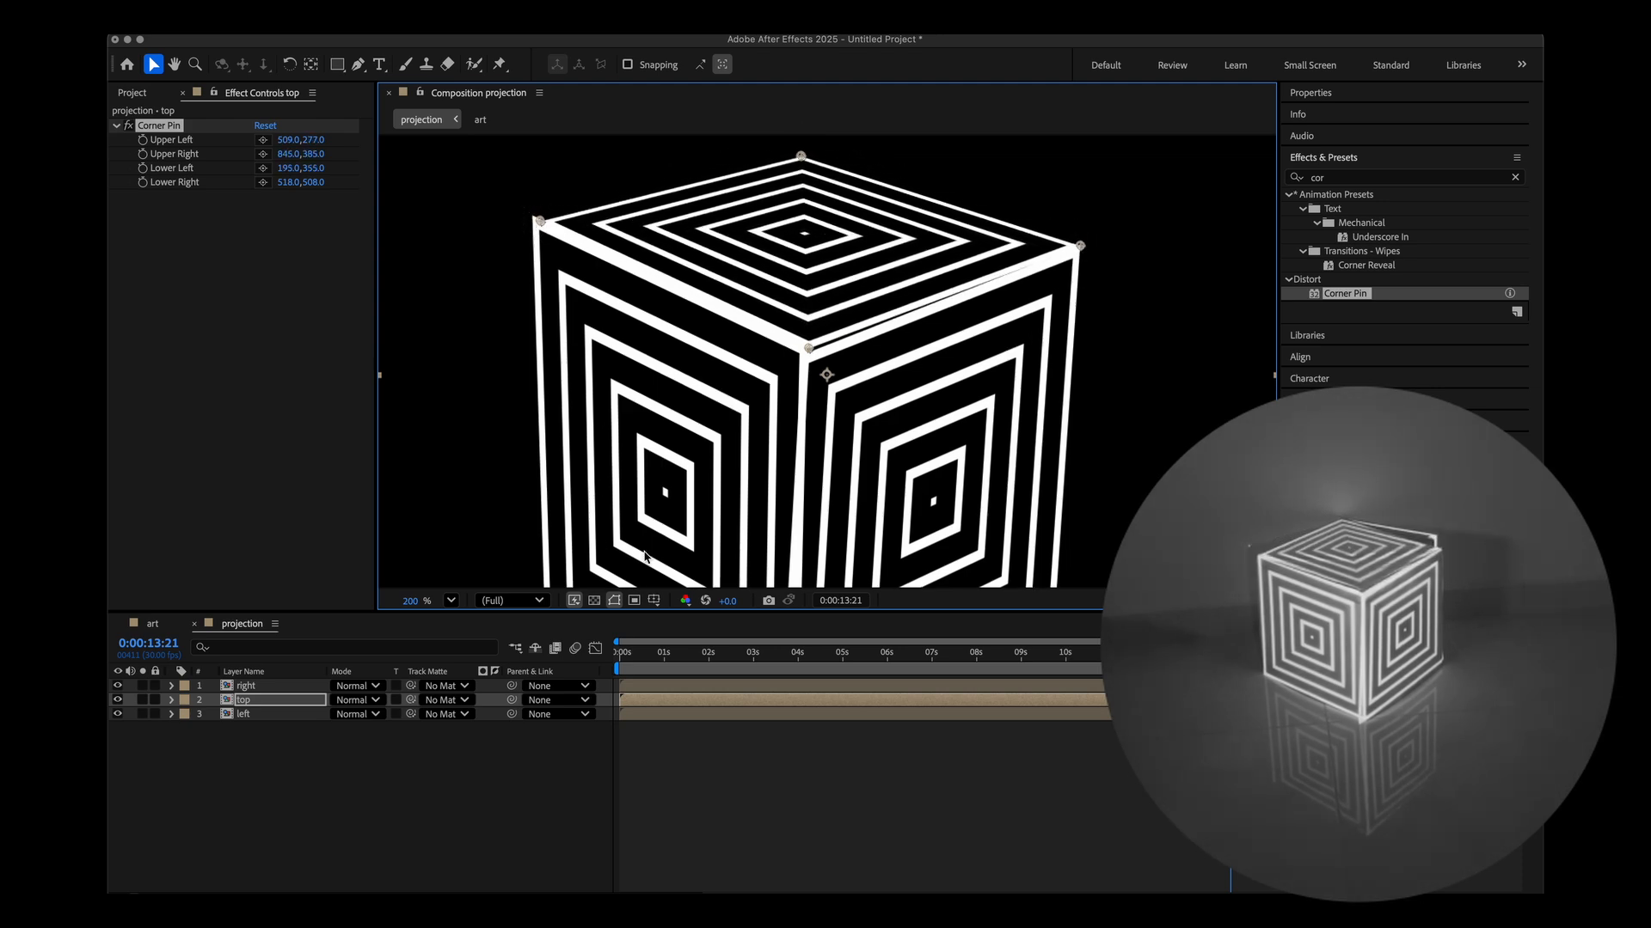
Zoom back out and nudge the right layer's lower-left corner pin to meet the cube's bottom corner.
key("comma")
left_click(283, 688)
left_click(205, 199)
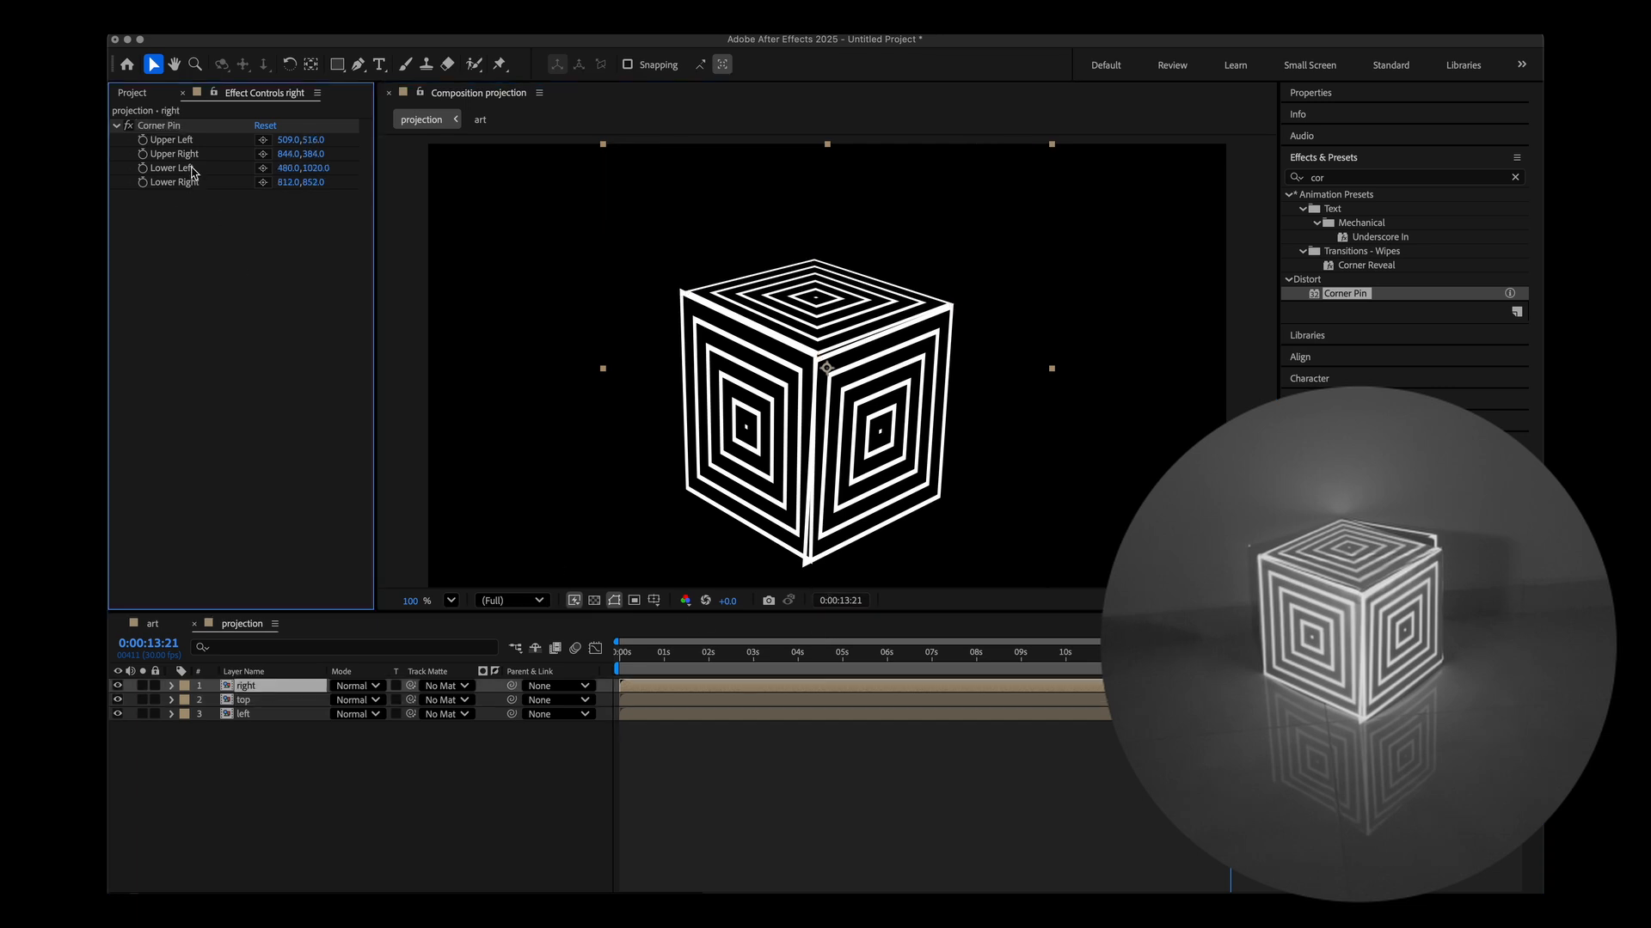
left_click_drag(806, 568, 813, 564)
Preview the projection composition's animation from the start.
left_click(705, 657)
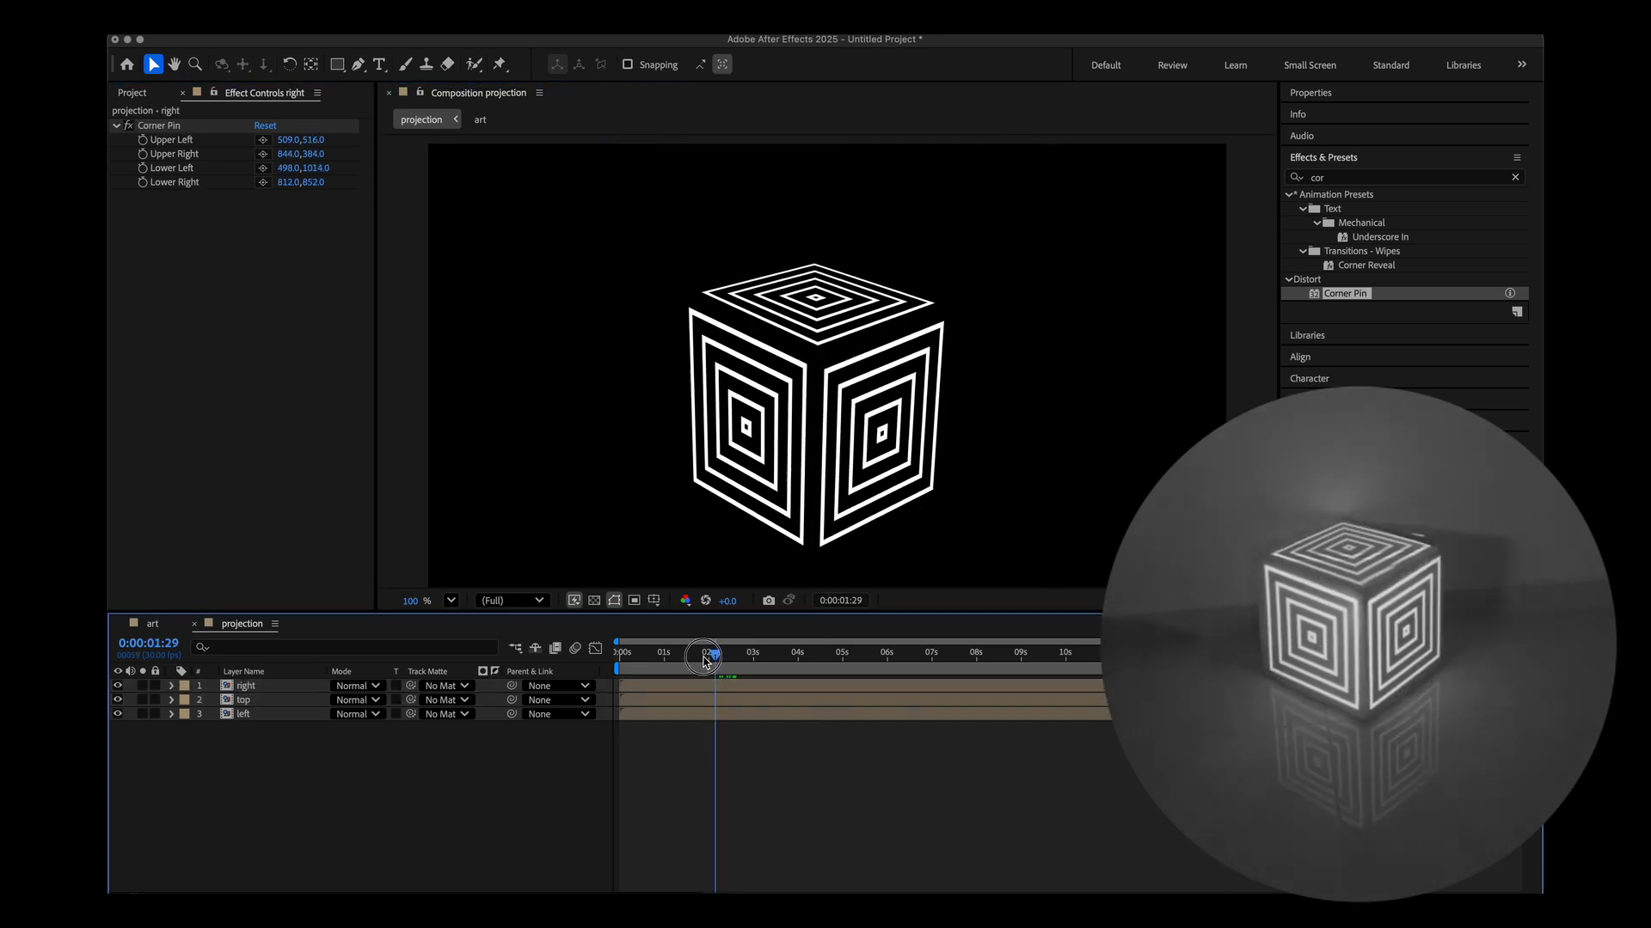
key("Home")
key("space")
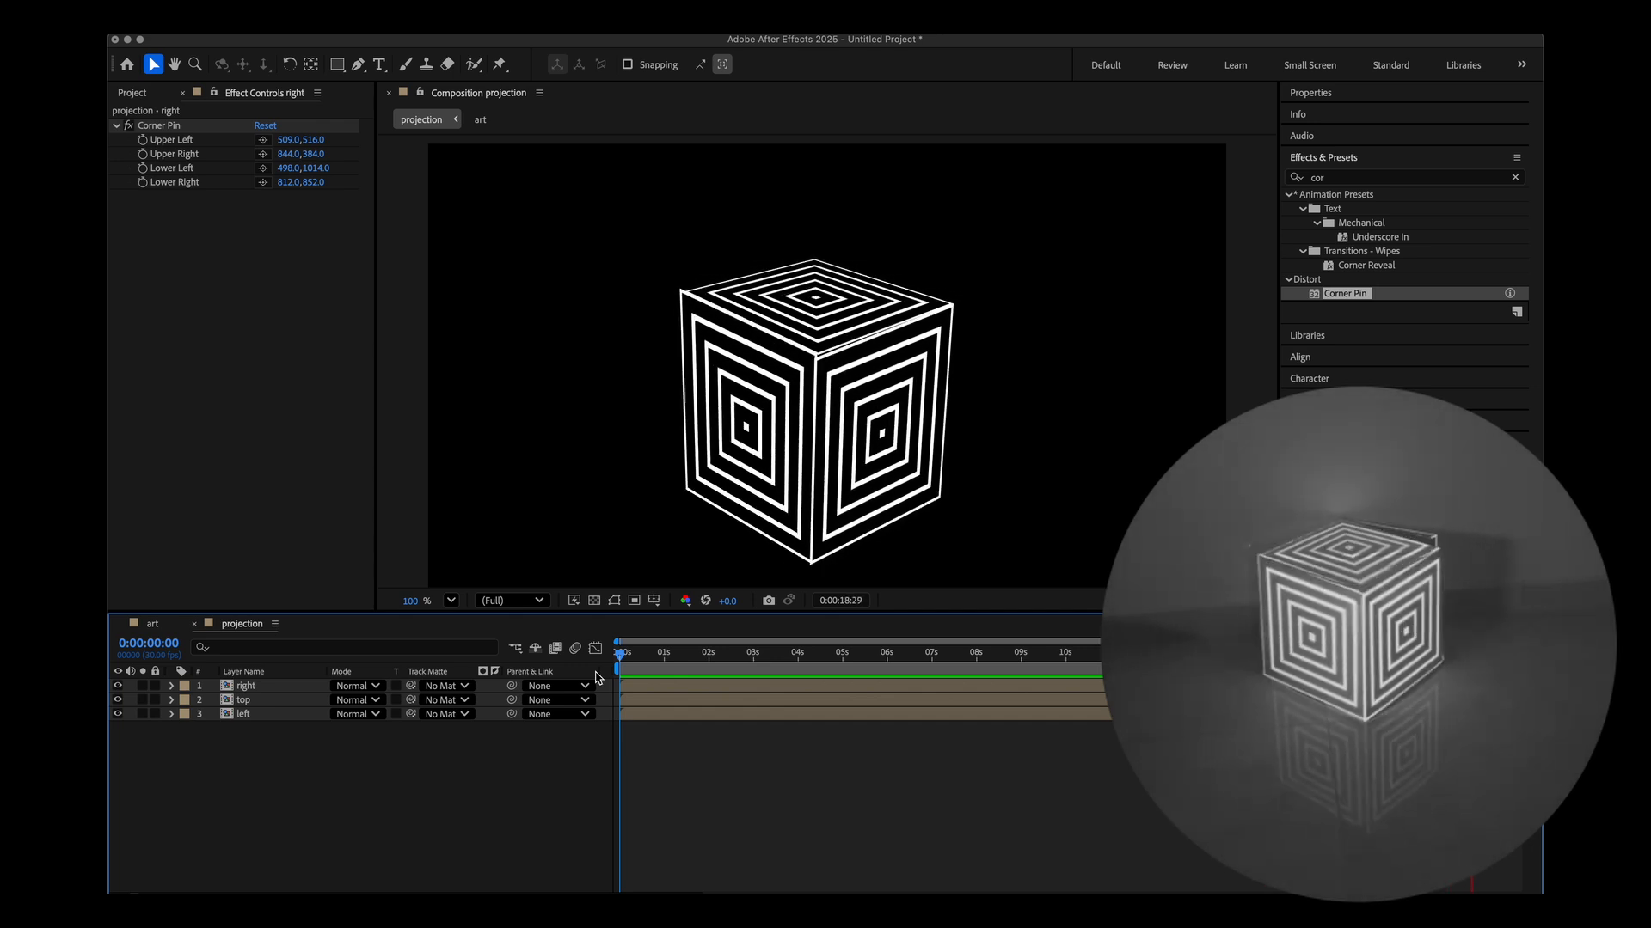
key("space")
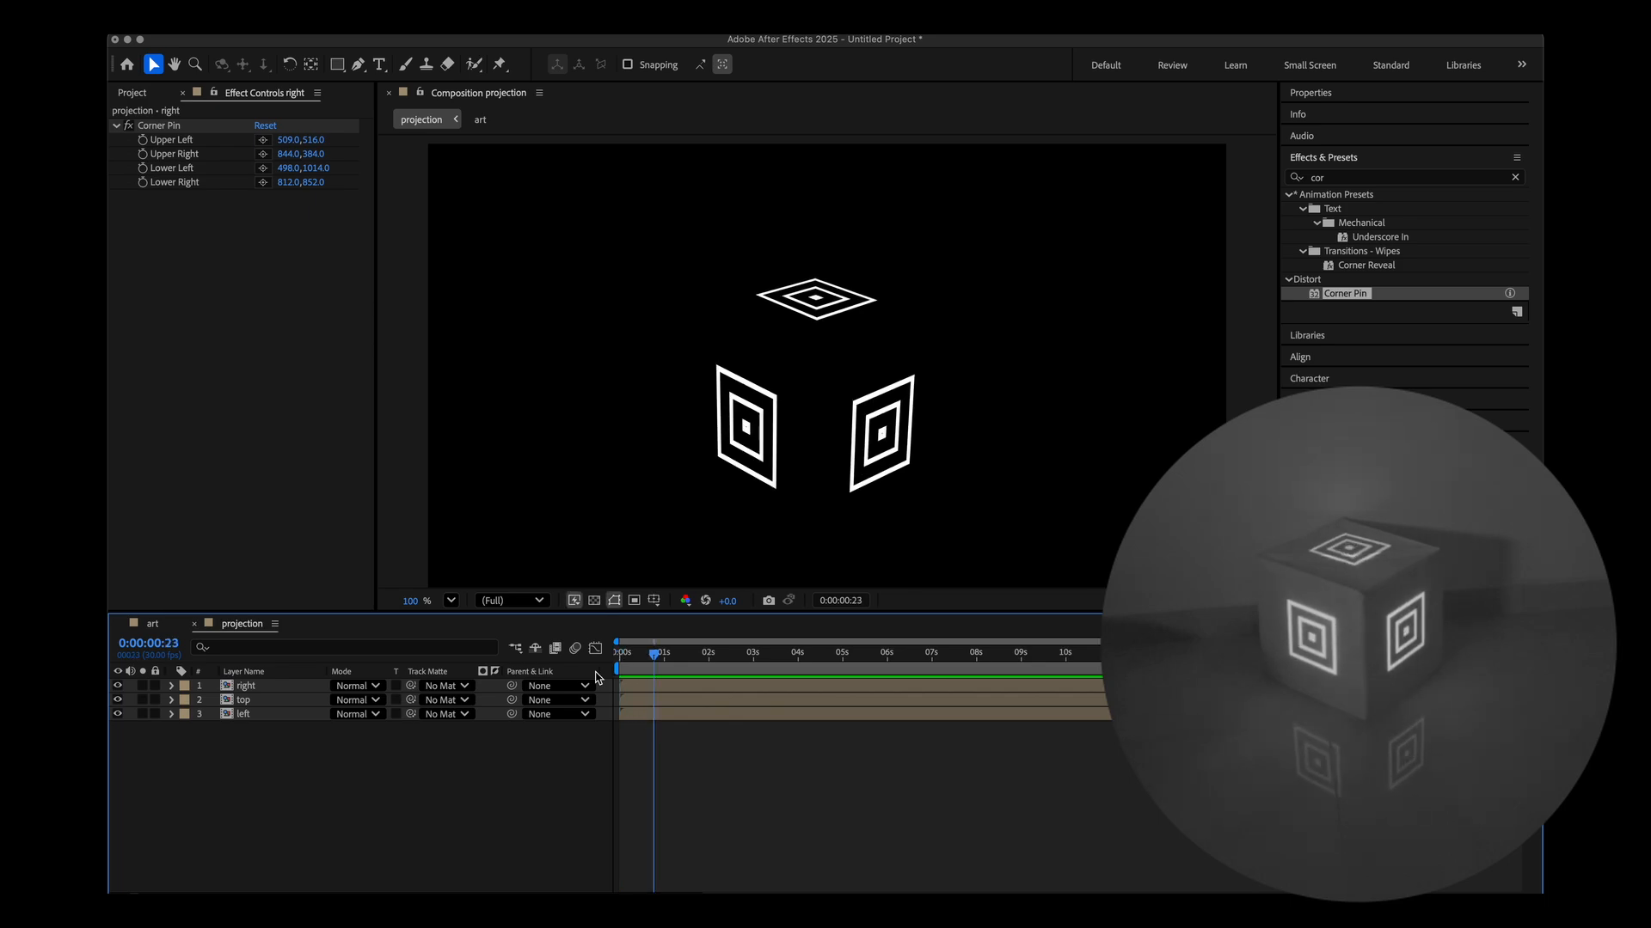